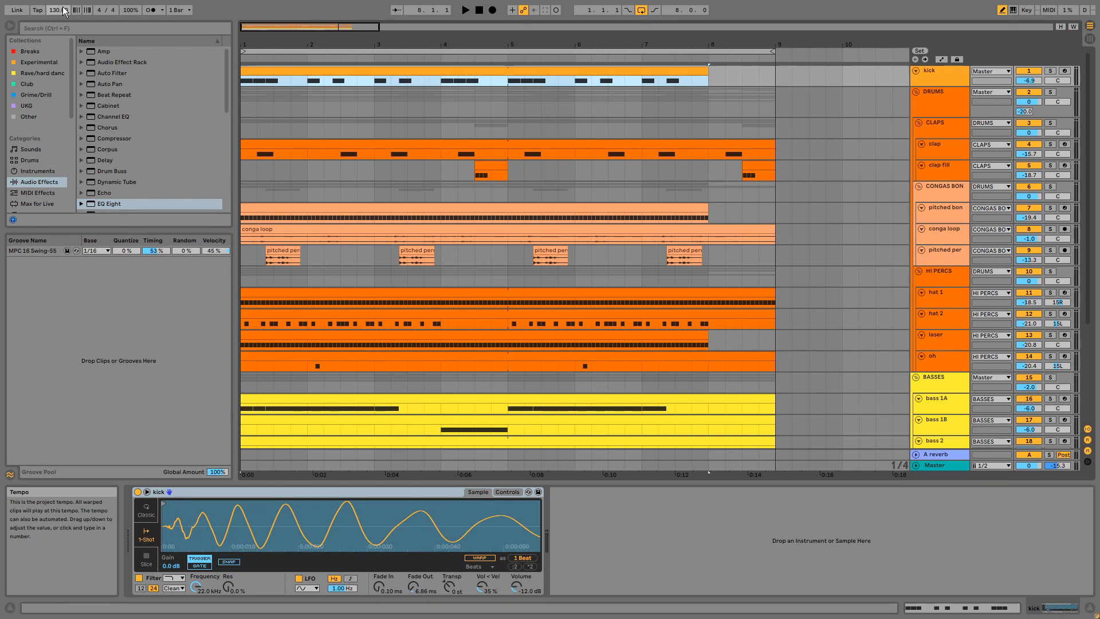
Step: Solo the kick track, play its clip from the start, and turn the solo back off
{"action": "left_click", "coordinate": [1050, 71]}
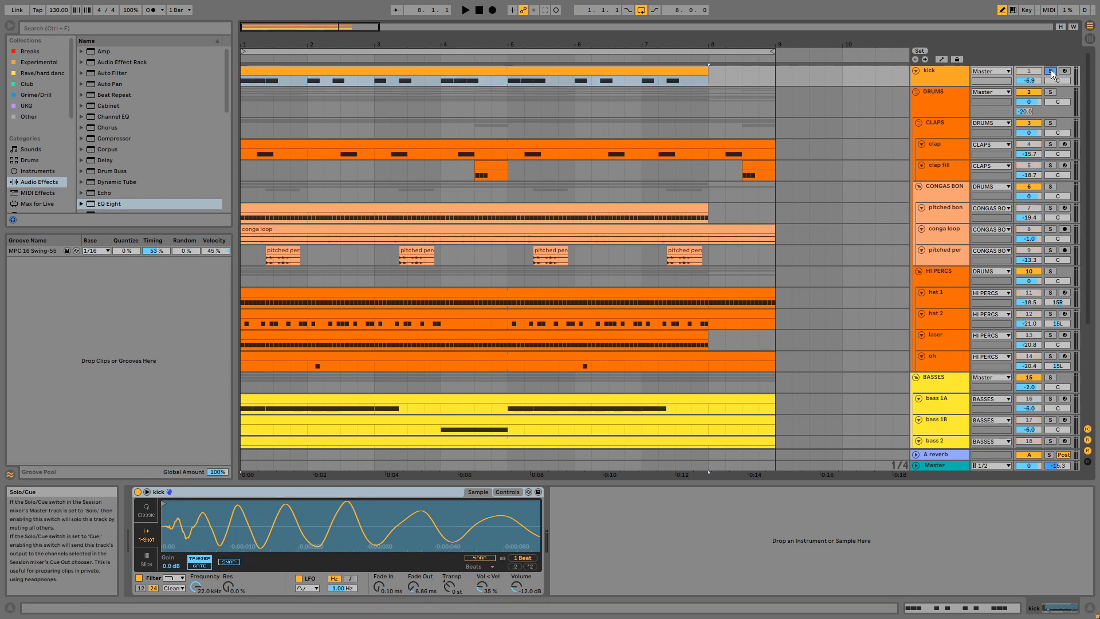
{"action": "left_click", "coordinate": [592, 71]}
{"action": "key", "text": "space"}
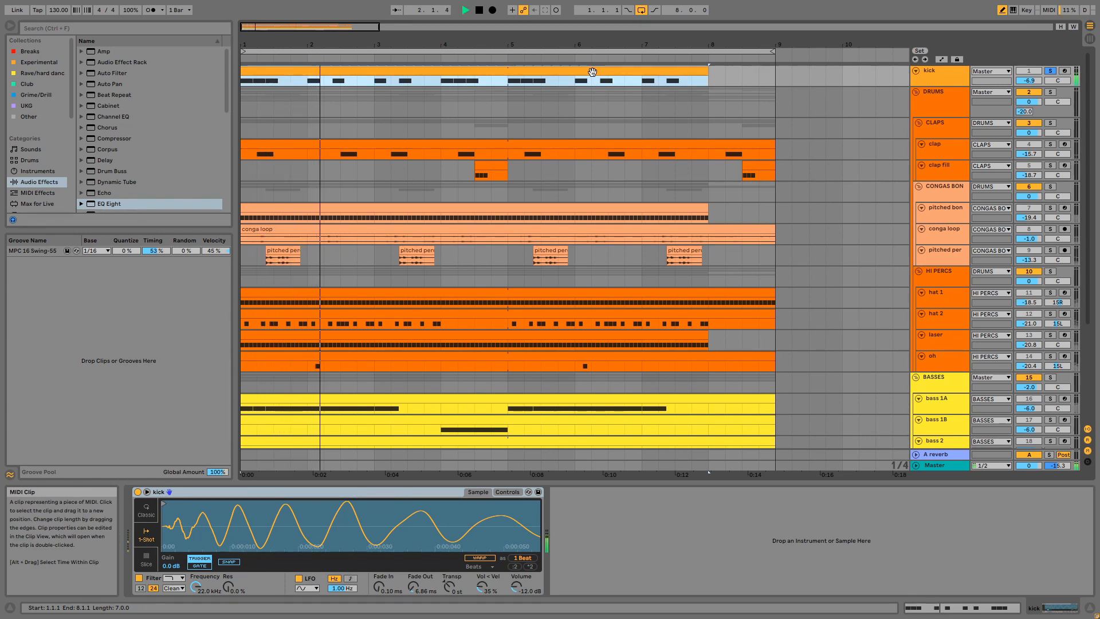
{"action": "left_click", "coordinate": [1054, 73]}
{"action": "left_click", "coordinate": [1052, 71]}
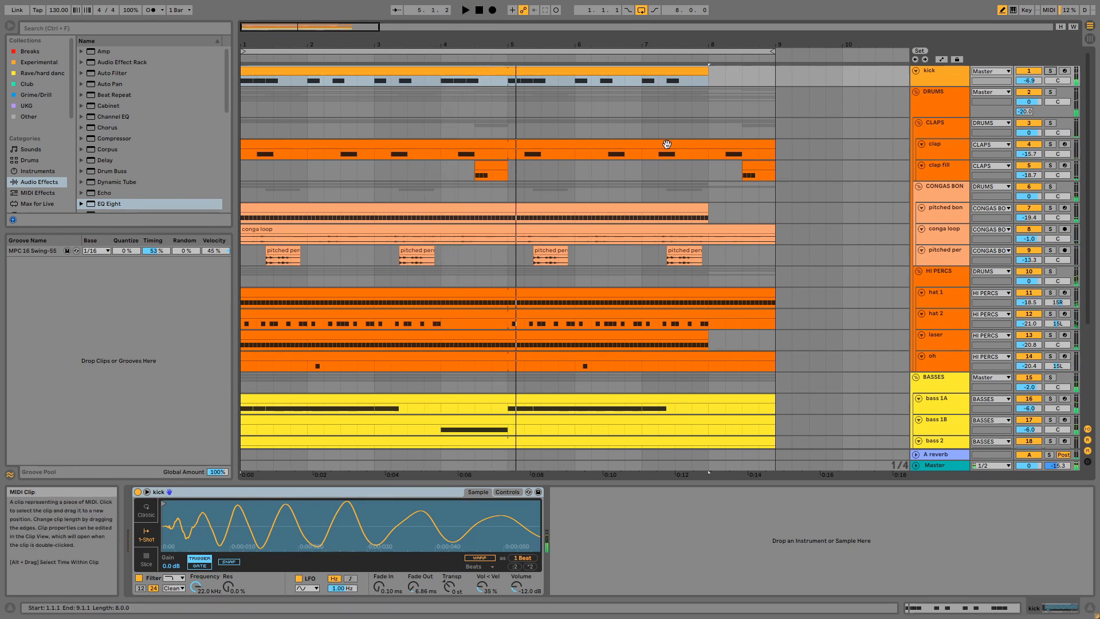
Step: Solo the CLAPS group and play the clap clip, show the group's EQ Eight, and release the solo
{"action": "left_click", "coordinate": [1051, 120]}
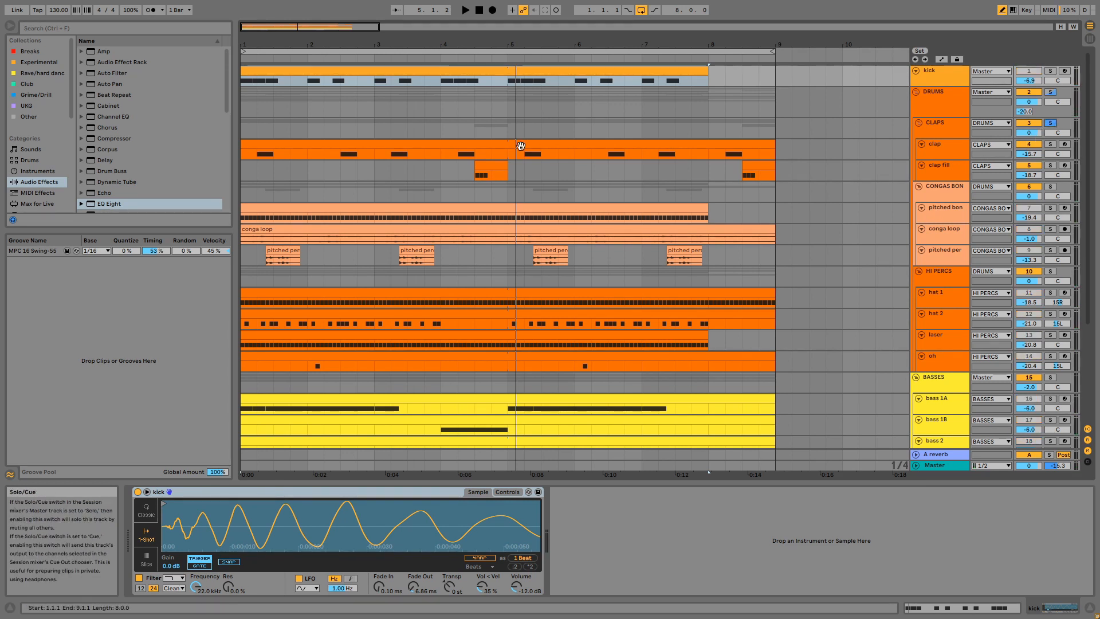
{"action": "left_click", "coordinate": [465, 145]}
{"action": "key", "text": "space"}
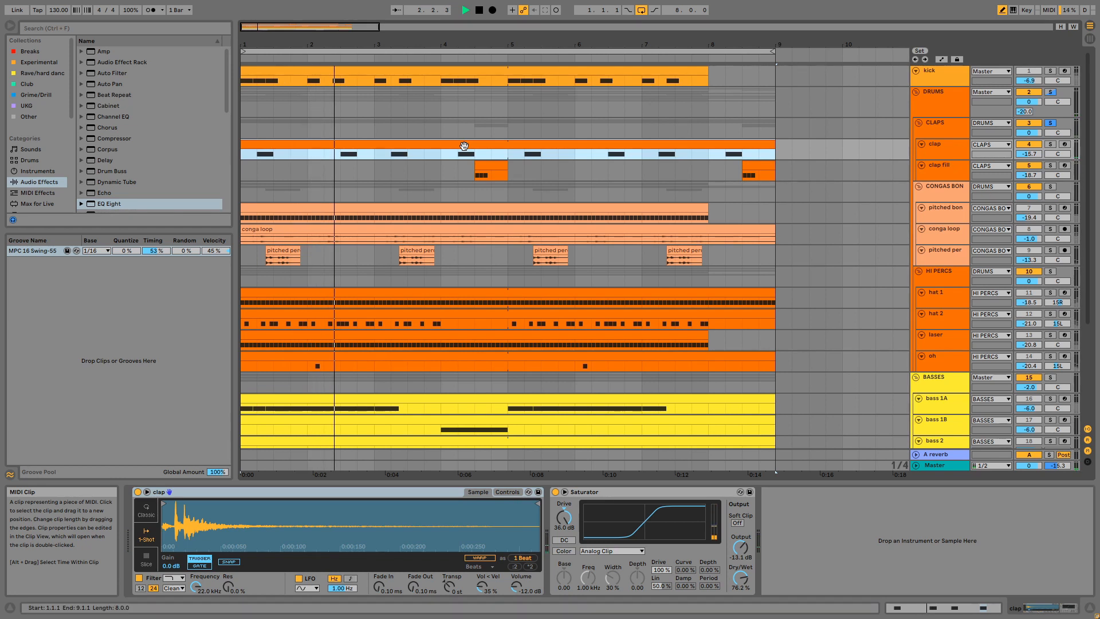
{"action": "left_click", "coordinate": [445, 130]}
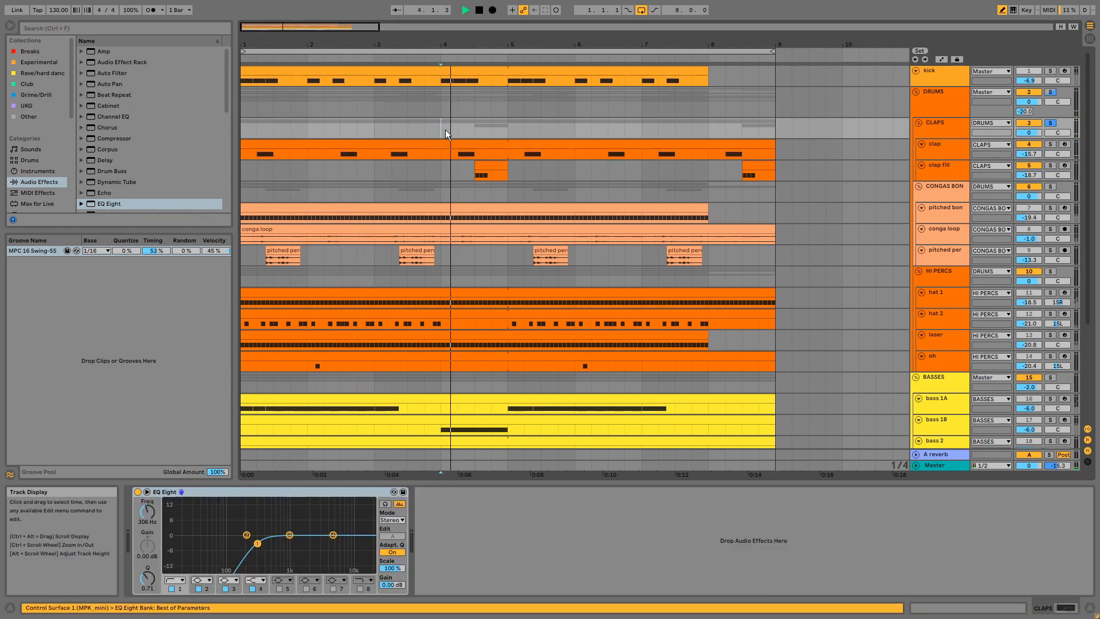
{"action": "left_click", "coordinate": [1050, 123]}
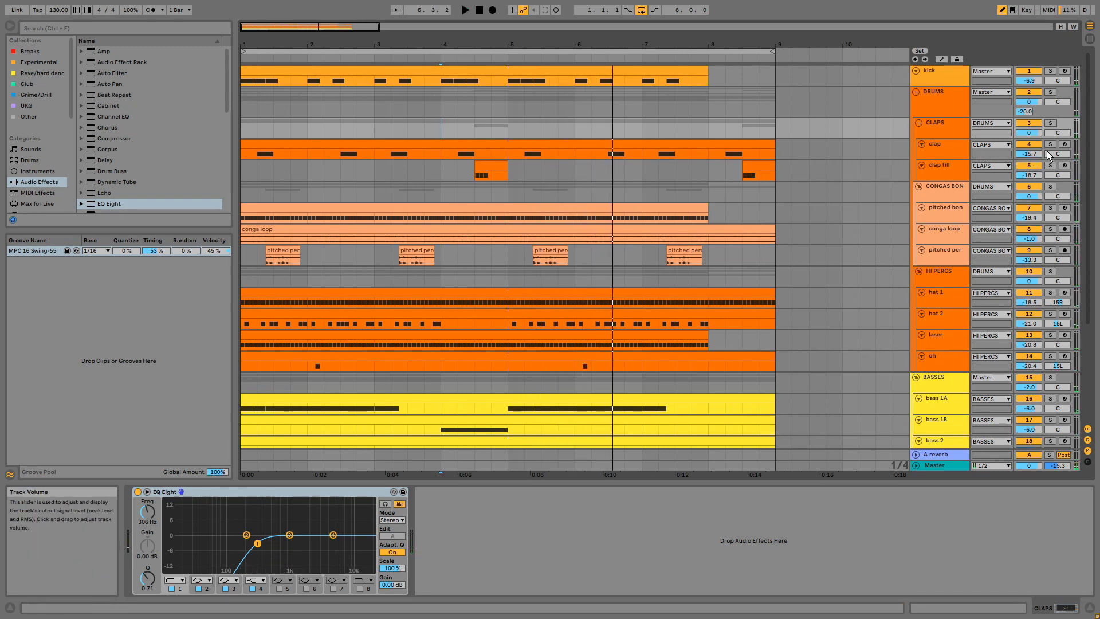
Step: Open the clap clip in the note editor and play it to examine its note pattern
{"action": "double_click", "coordinate": [737, 144]}
{"action": "key", "text": "space"}
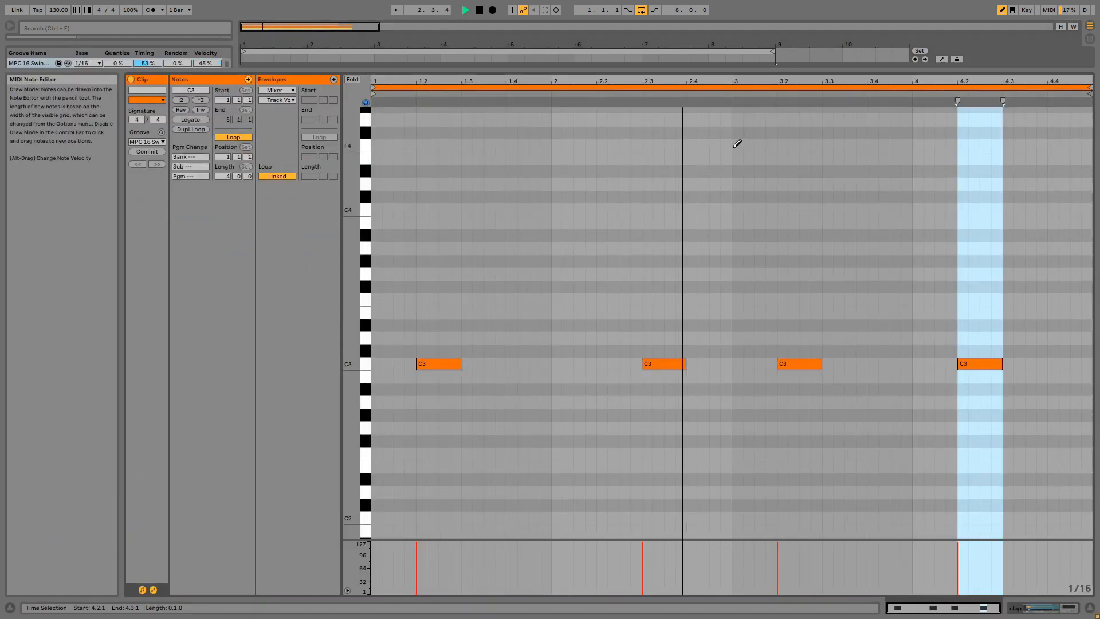
{"action": "key", "text": "space"}
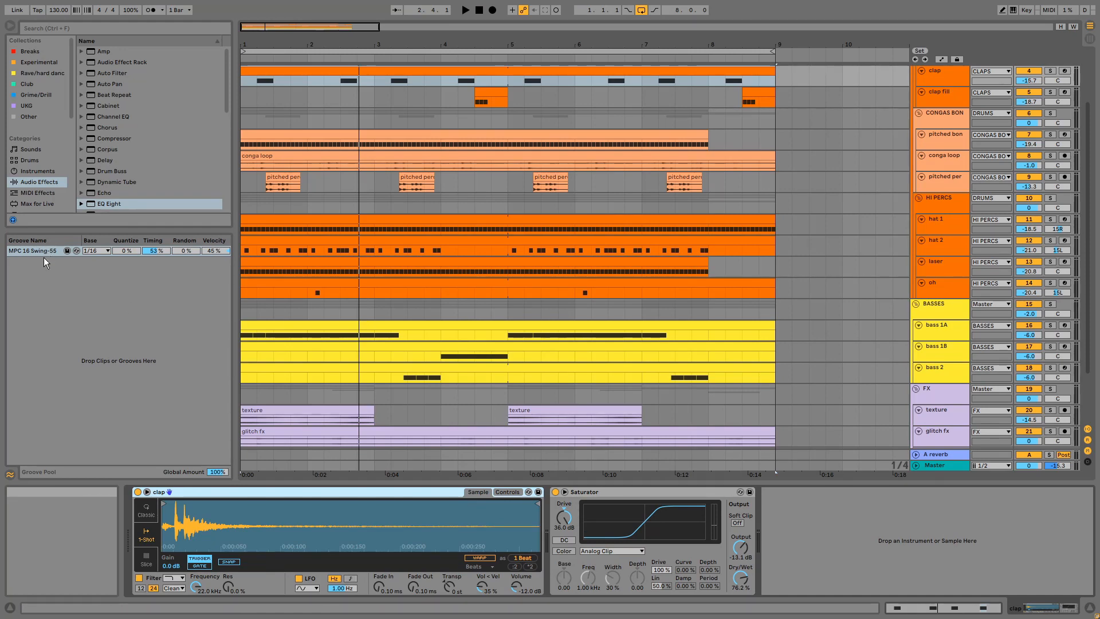
Step: Open the clap fill clip near bar 4 in the note editor and play it briefly
{"action": "scroll", "coordinate": [587, 318], "scroll_direction": "up", "scroll_amount": 3}
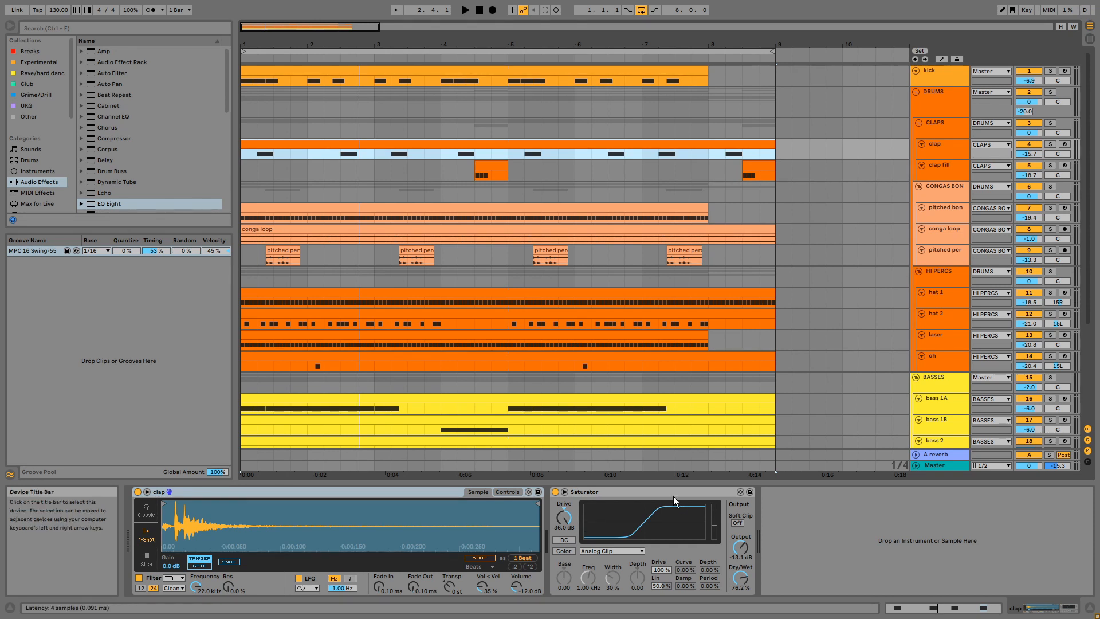
{"action": "left_click", "coordinate": [961, 172]}
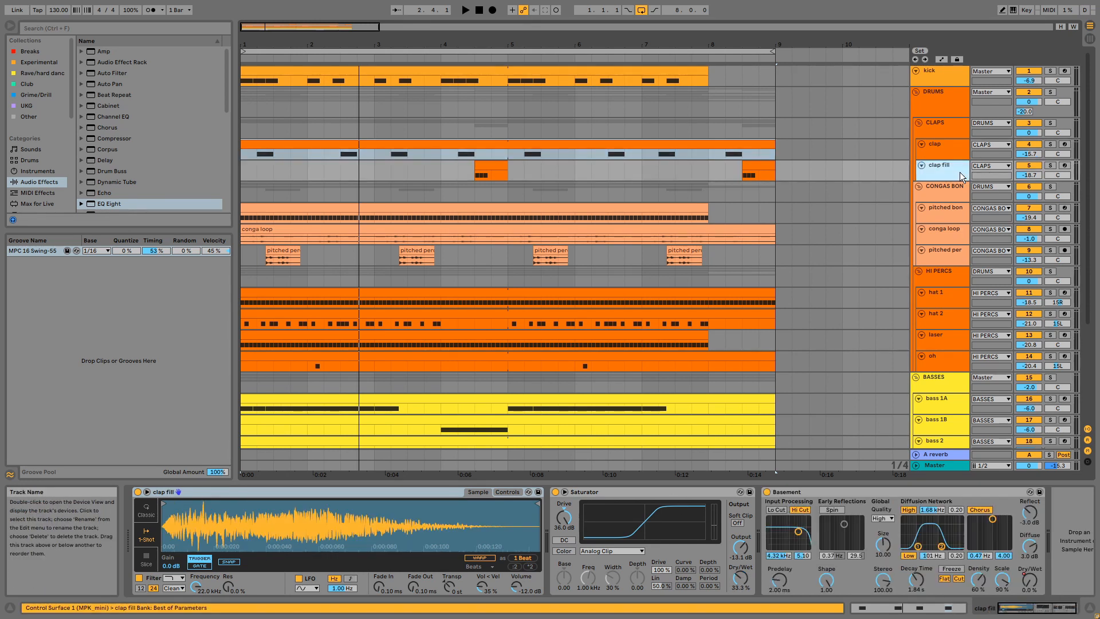
{"action": "left_click", "coordinate": [492, 166]}
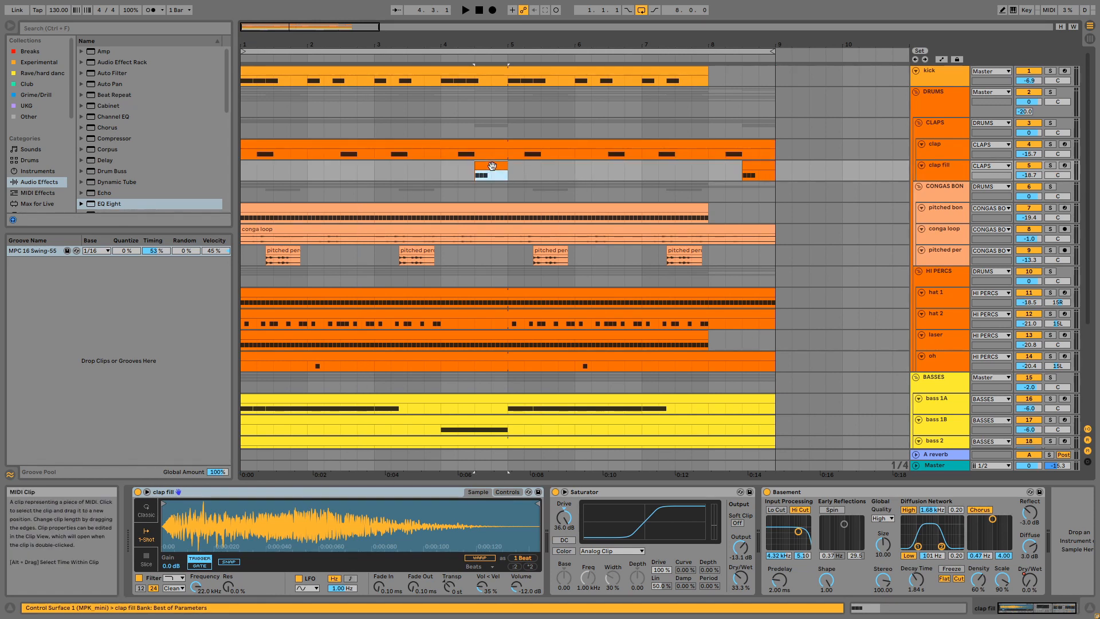
{"action": "double_click", "coordinate": [492, 166]}
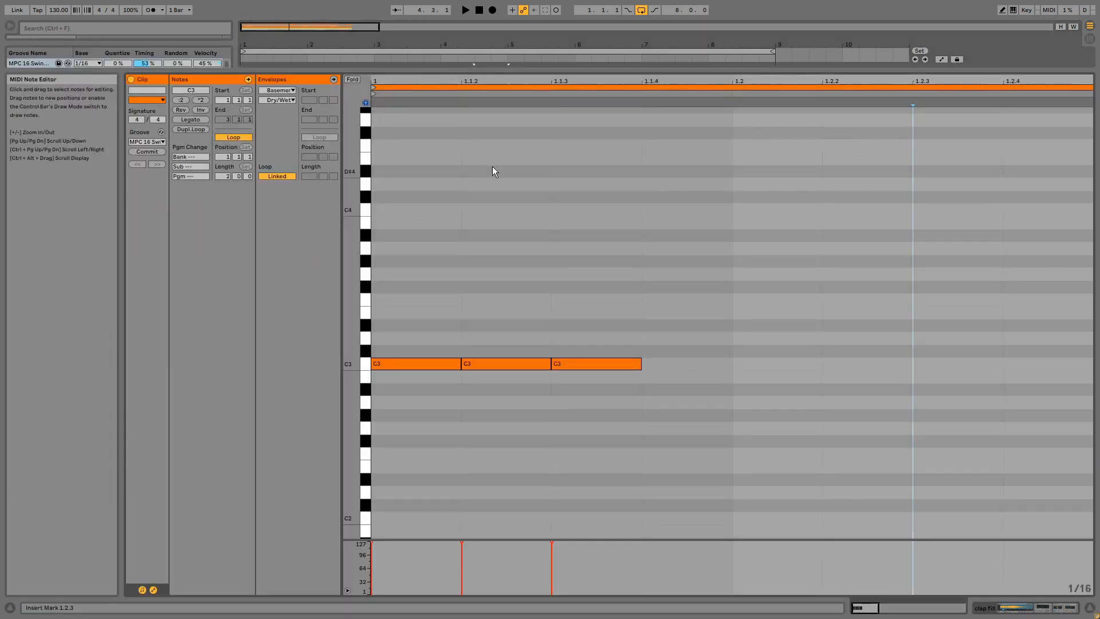
{"action": "key", "text": "space"}
{"action": "key", "text": "space"}
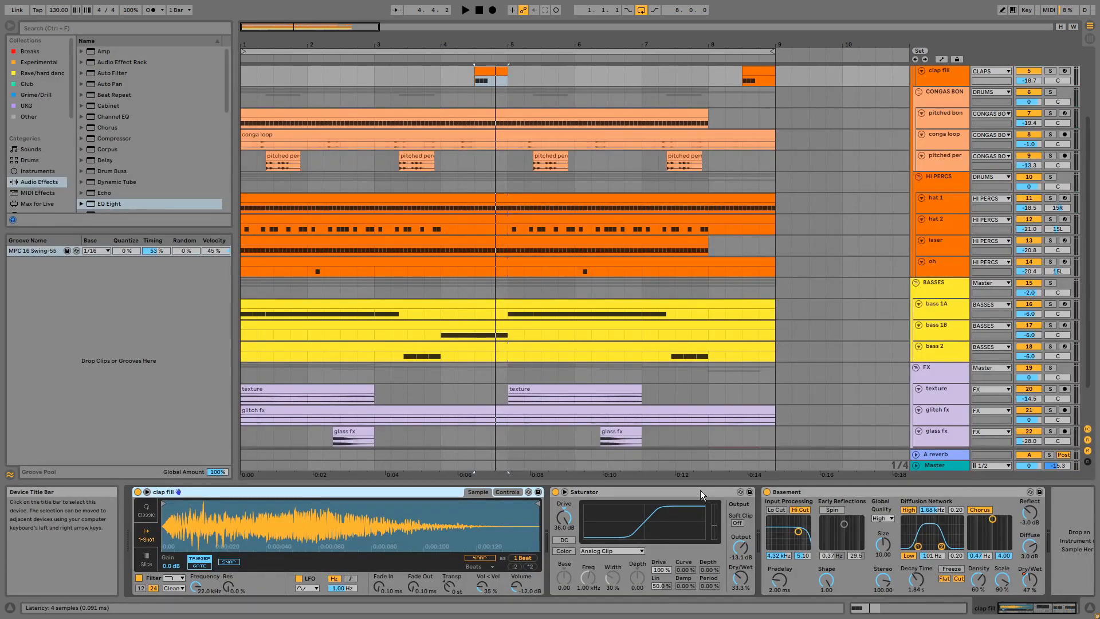
Step: Inspect the clap fill track's Saturator and Basement reverb, and show the reverb's Dry/Wet automation
{"action": "left_click", "coordinate": [700, 492]}
{"action": "left_click", "coordinate": [822, 492]}
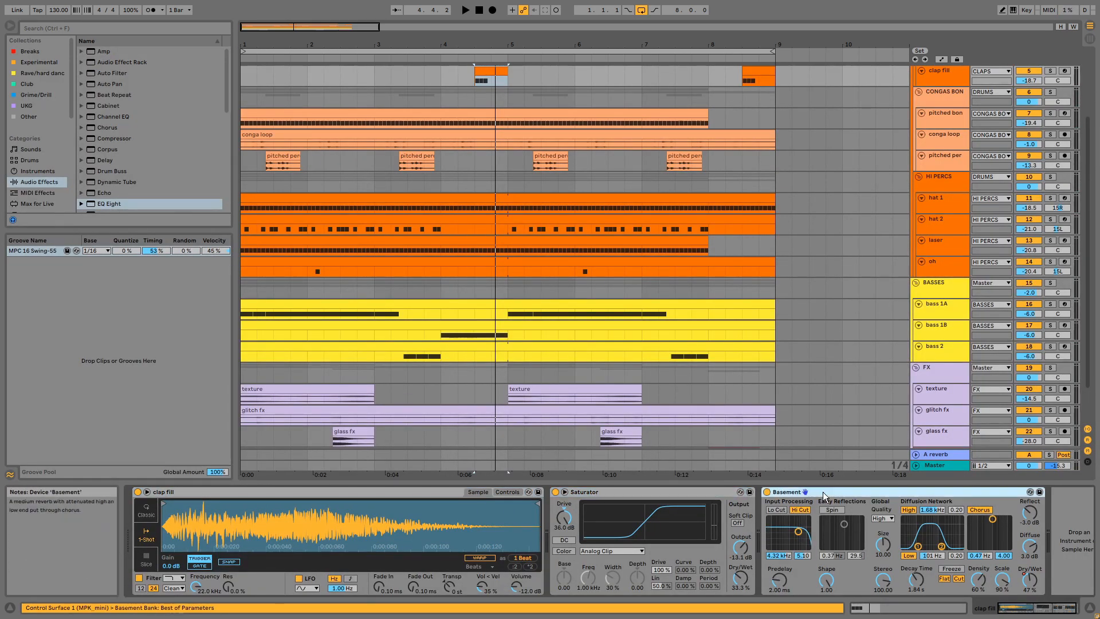
{"action": "right_click", "coordinate": [1030, 579]}
{"action": "left_click", "coordinate": [987, 518]}
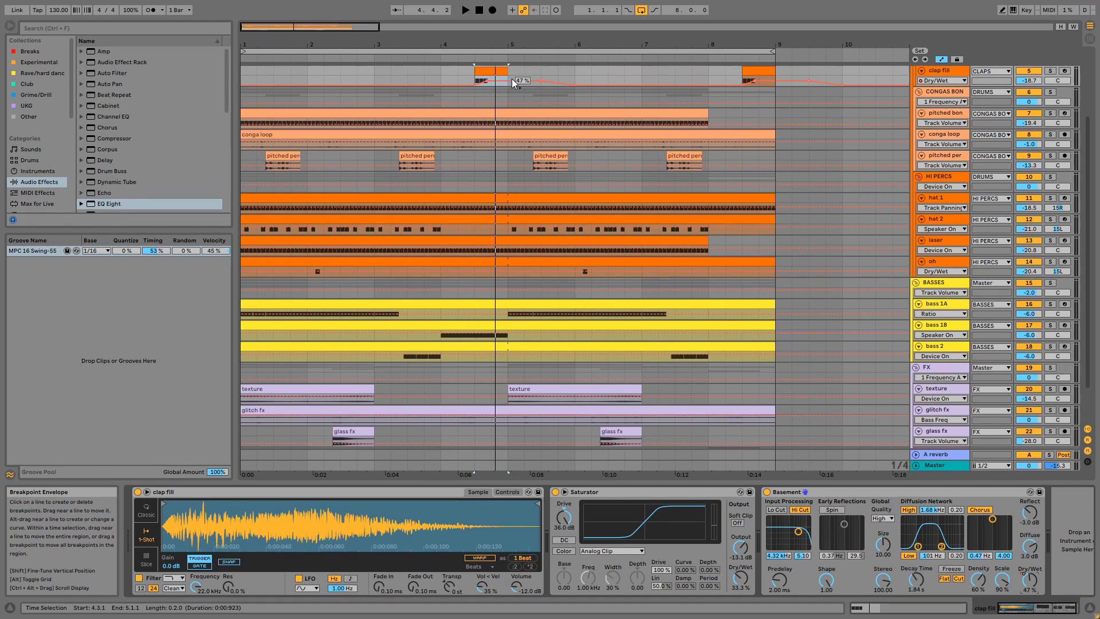
Step: Solo the clap fill track, enlarge its automation lane, and play the fill from 4.3.1
{"action": "left_click", "coordinate": [1051, 70]}
{"action": "left_click_drag", "start_coordinate": [949, 86], "coordinate": [948, 320]}
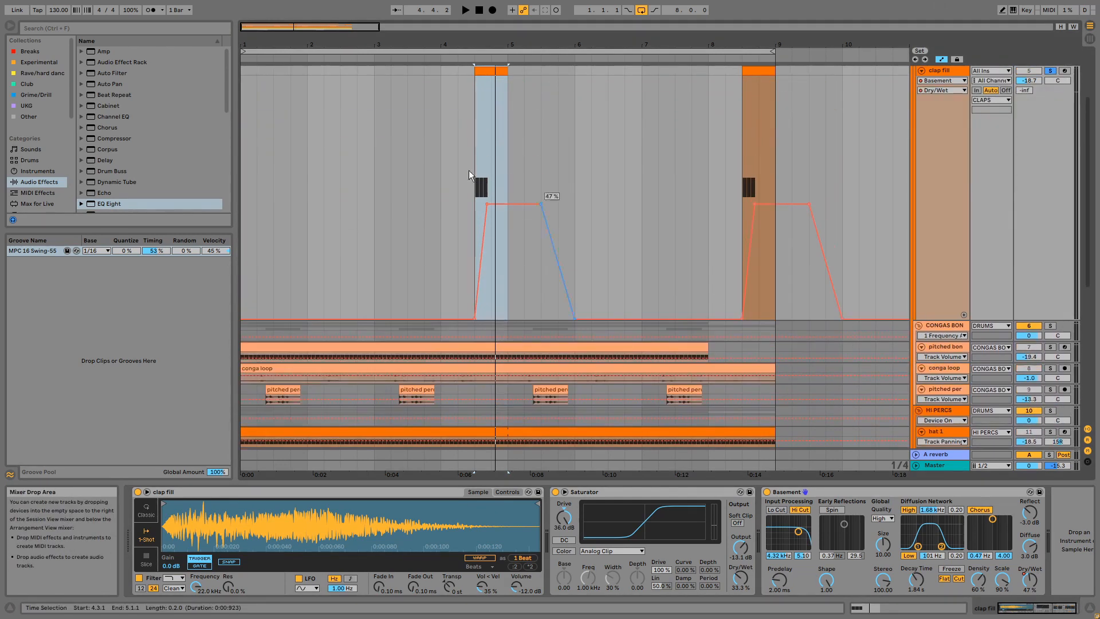
{"action": "left_click", "coordinate": [476, 116]}
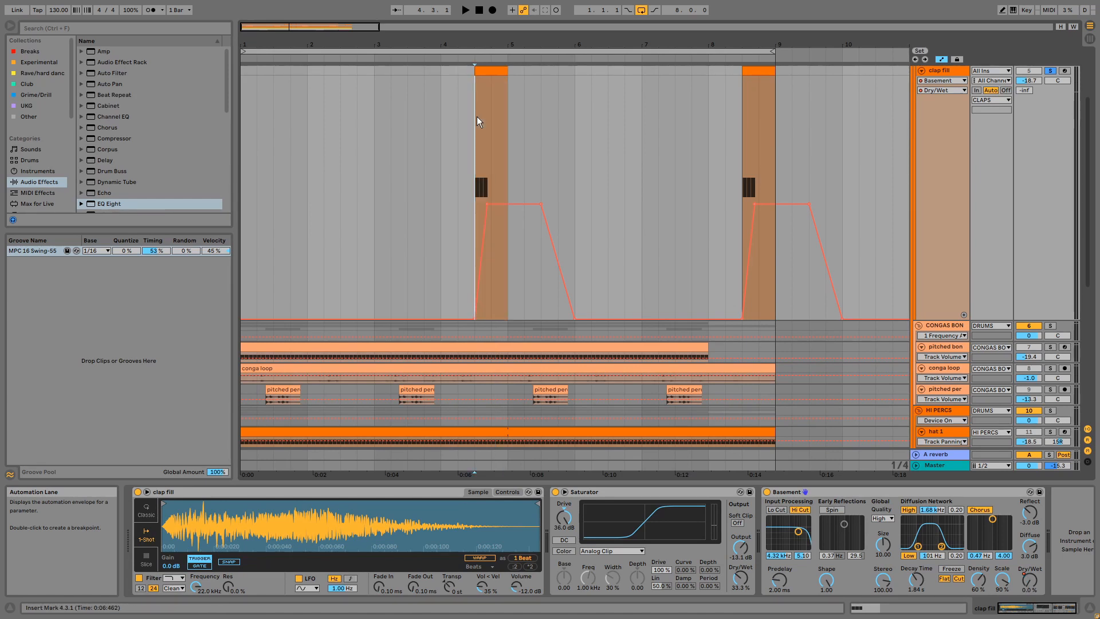
{"action": "key", "text": "space"}
{"action": "key", "text": "space"}
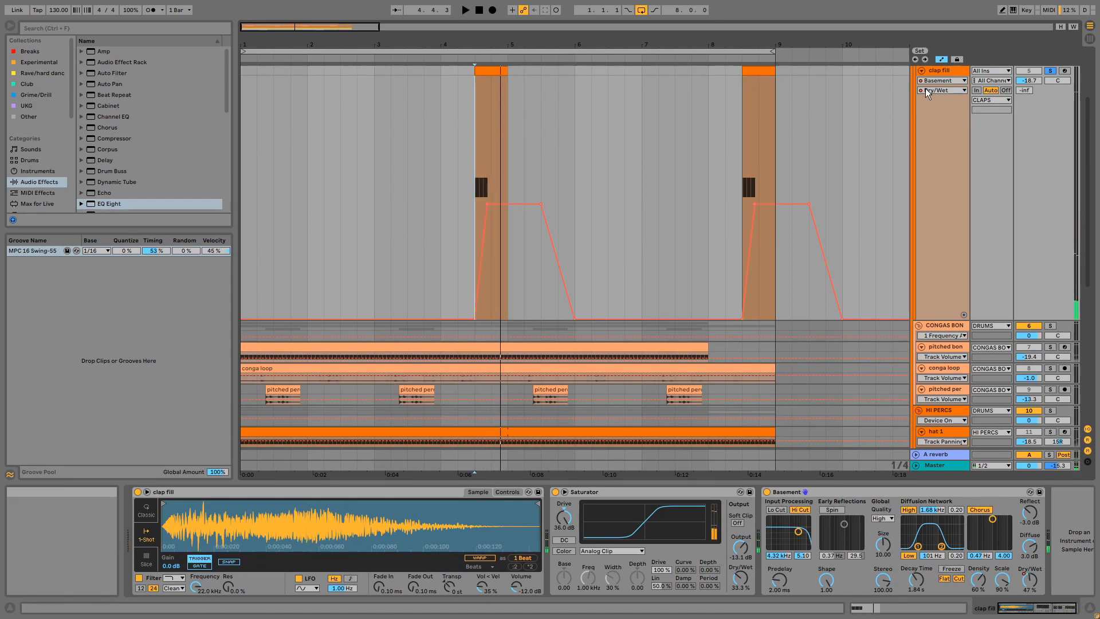
Step: Hide the automation lanes and fit the track heights to the arrangement view
{"action": "left_click", "coordinate": [940, 59]}
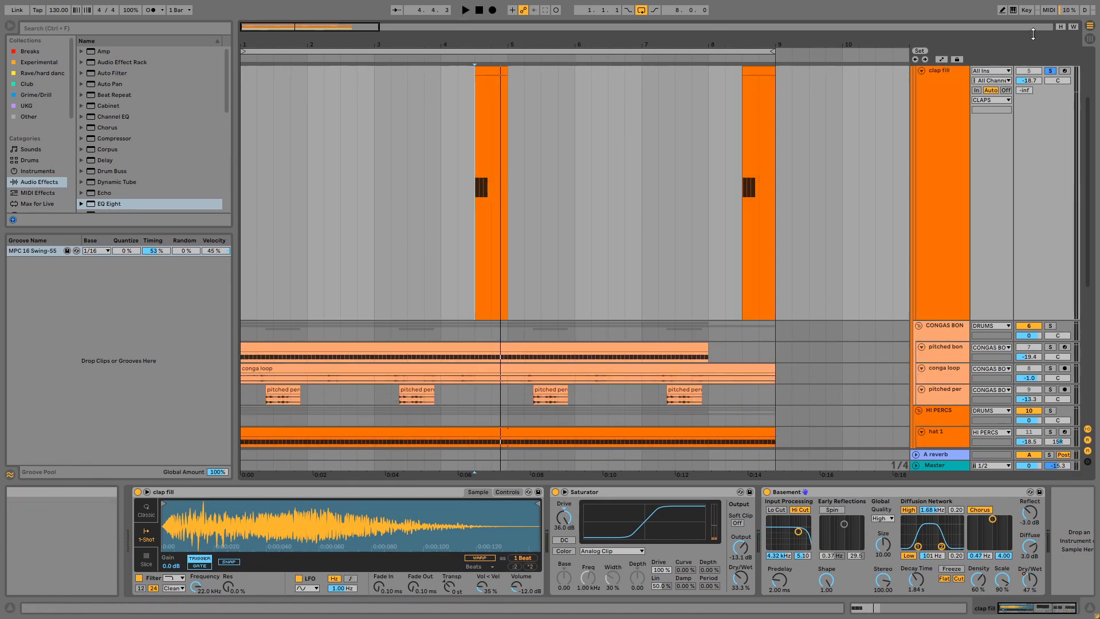
{"action": "left_click", "coordinate": [1060, 26]}
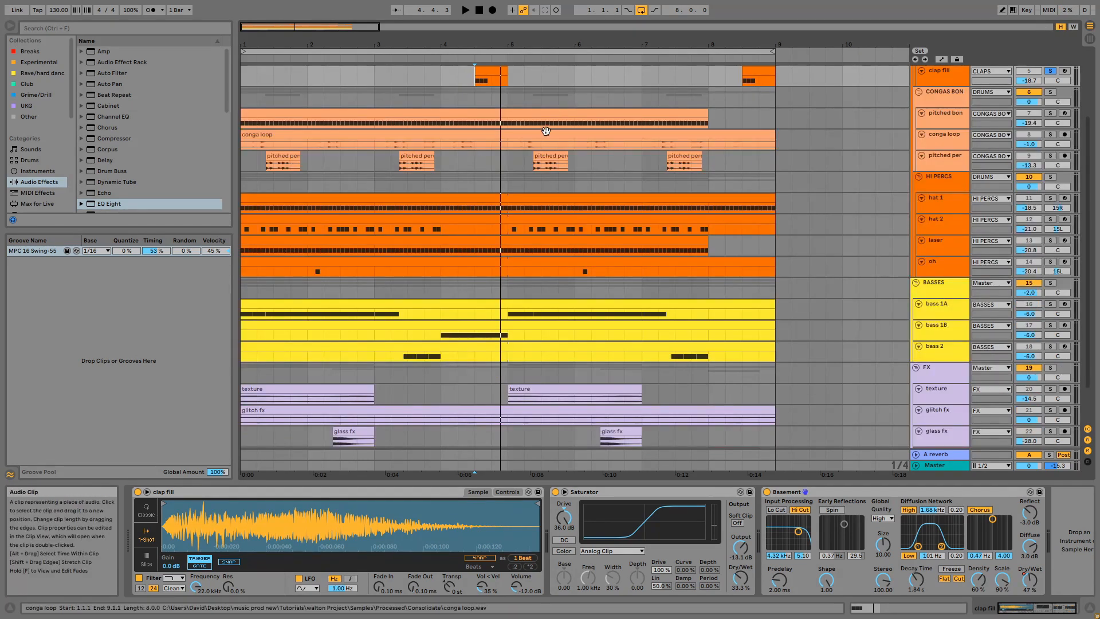
Step: Show the CLAPS group's EQ Eight and solo the whole group
{"action": "scroll", "coordinate": [674, 150], "scroll_direction": "up", "scroll_amount": 1}
{"action": "scroll", "coordinate": [674, 149], "scroll_direction": "up", "scroll_amount": 3}
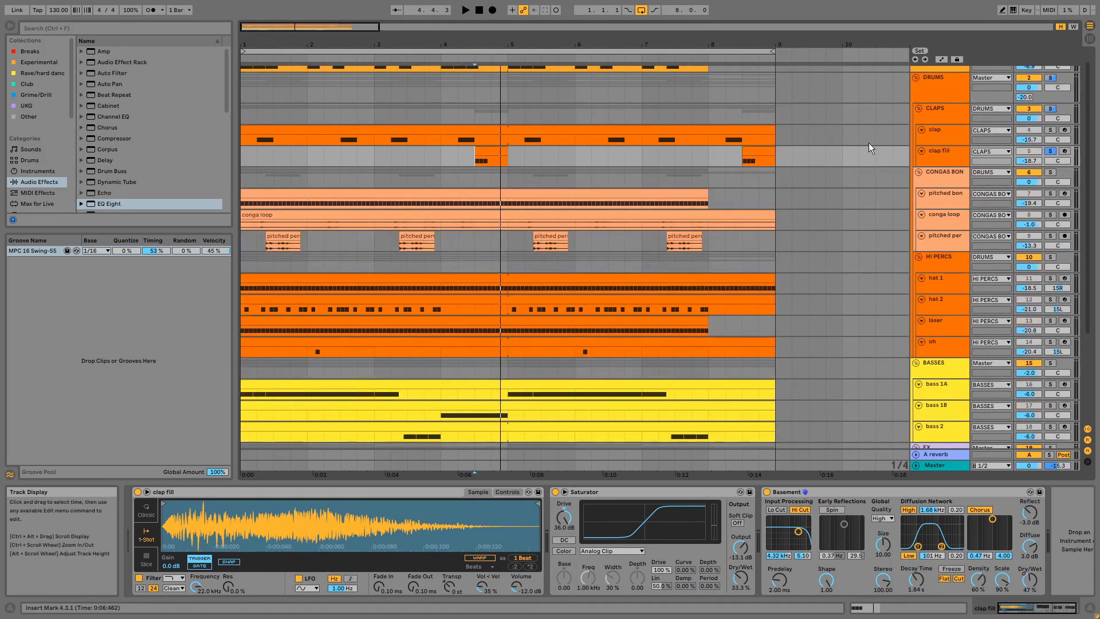
{"action": "left_click", "coordinate": [934, 109]}
{"action": "left_click", "coordinate": [1050, 109]}
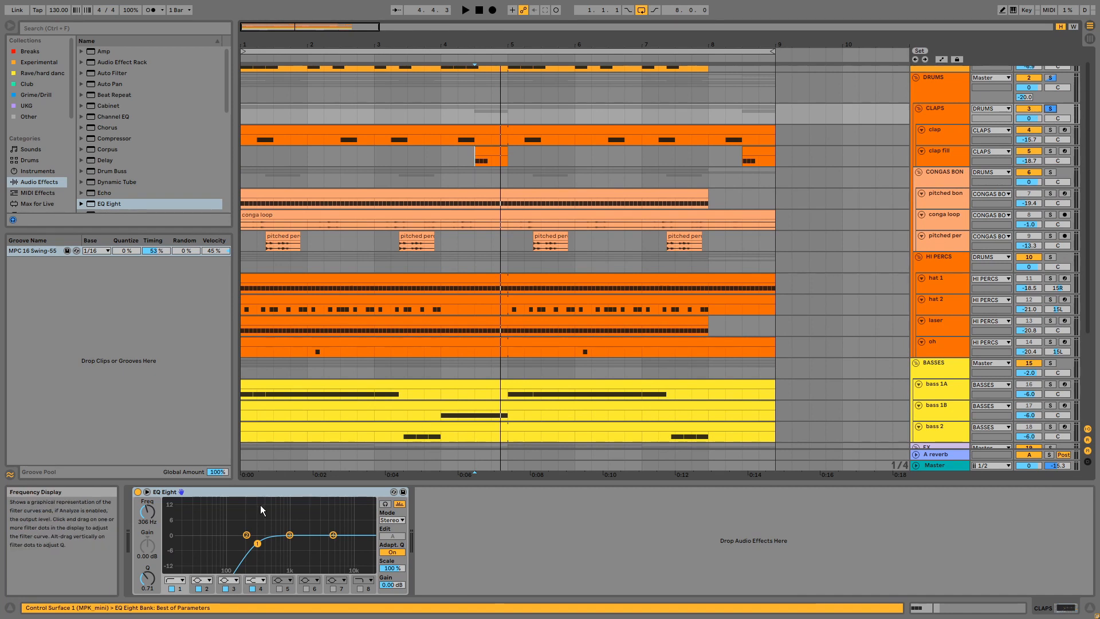
Step: Solo the congas and bongos group, play it from the start, then release the solo and stop playback
{"action": "left_click", "coordinate": [1049, 172]}
{"action": "left_click", "coordinate": [673, 196]}
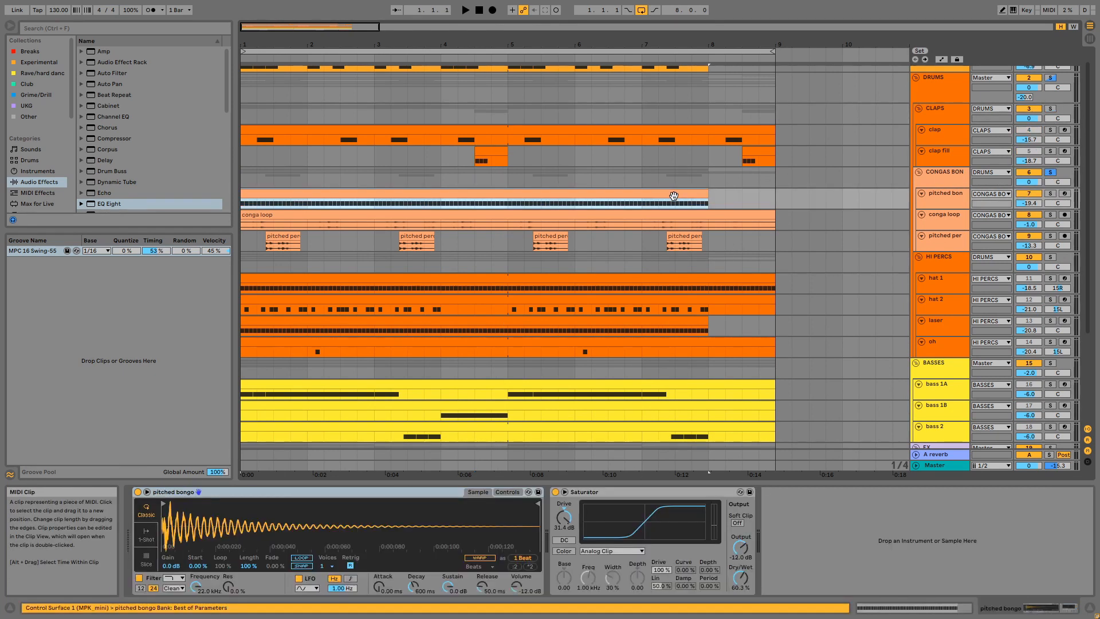
{"action": "key", "text": "space"}
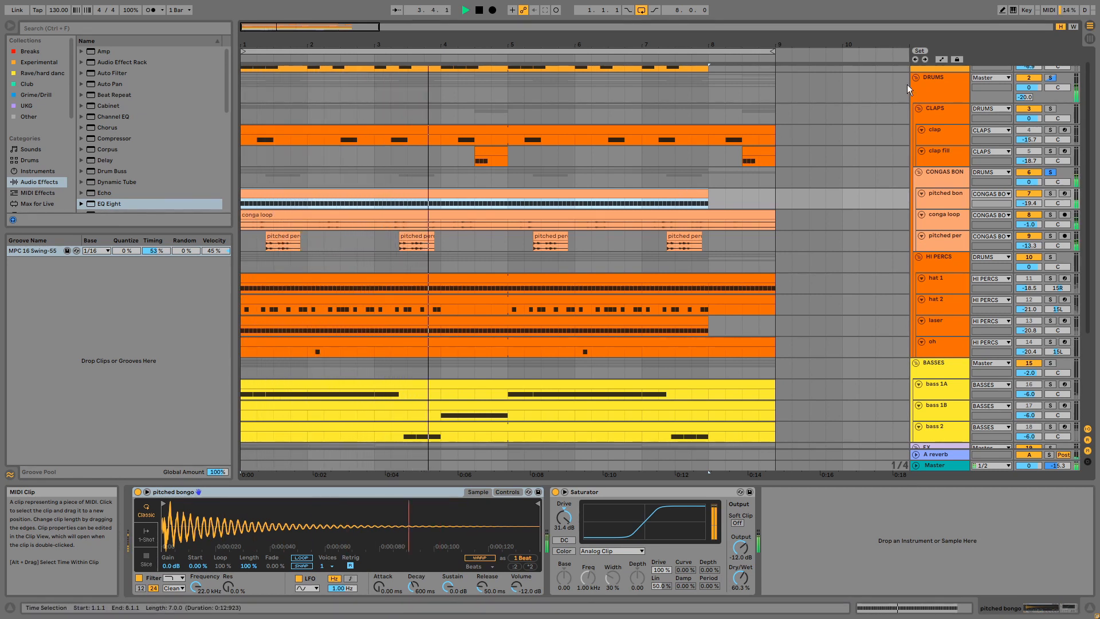
{"action": "left_click", "coordinate": [1049, 171]}
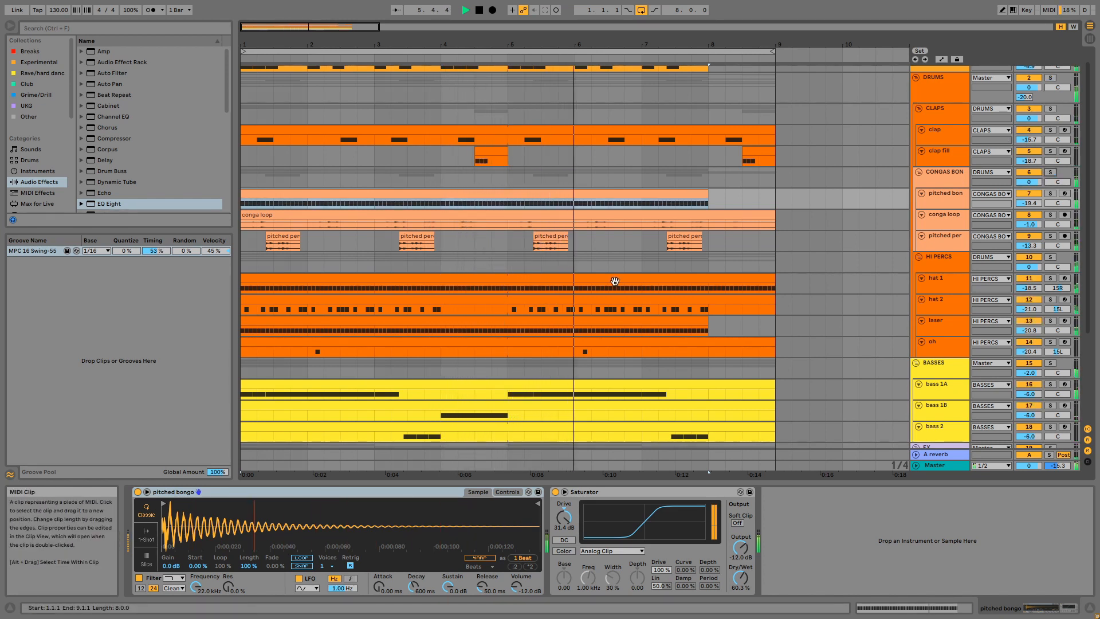
{"action": "key", "text": "space"}
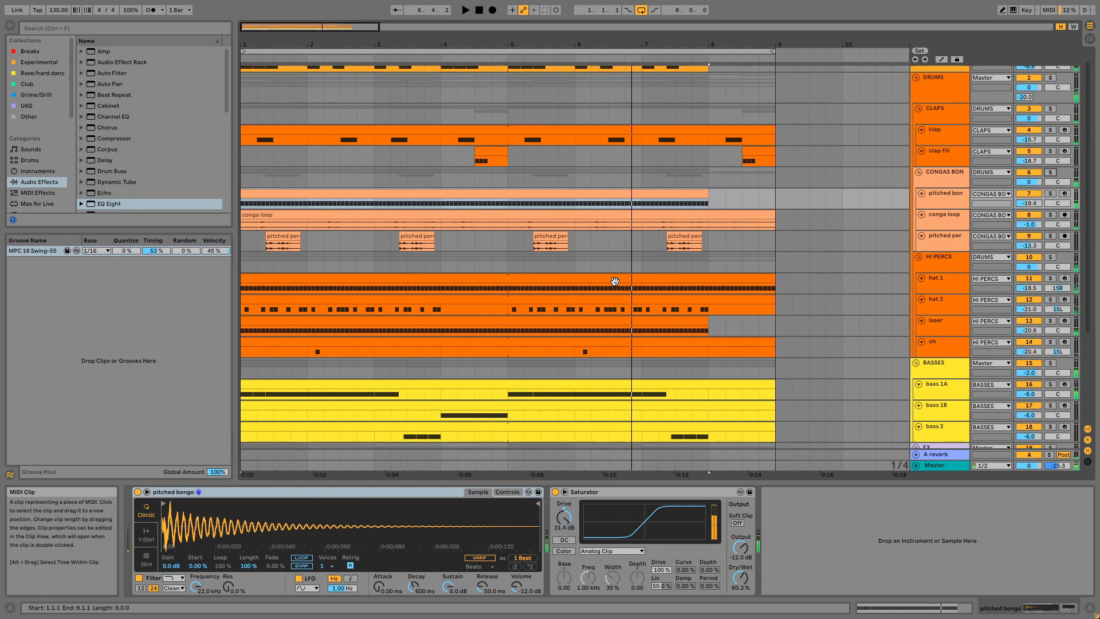
Step: Solo the pitched bongo track and play its clip from the start
{"action": "left_click", "coordinate": [1050, 193]}
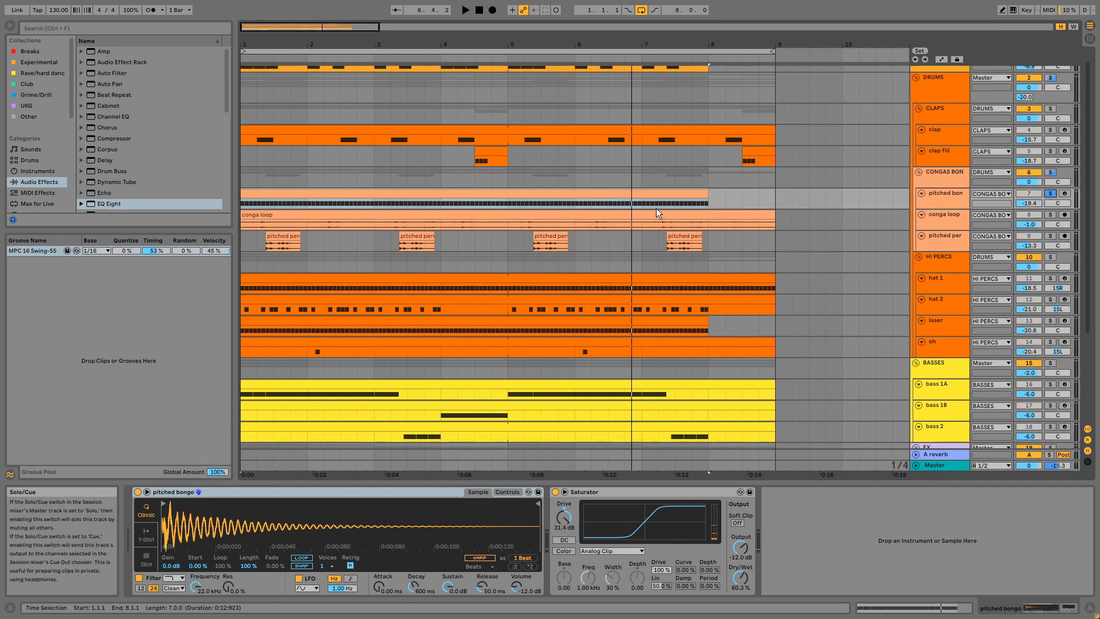
{"action": "left_click", "coordinate": [642, 196]}
{"action": "key", "text": "space"}
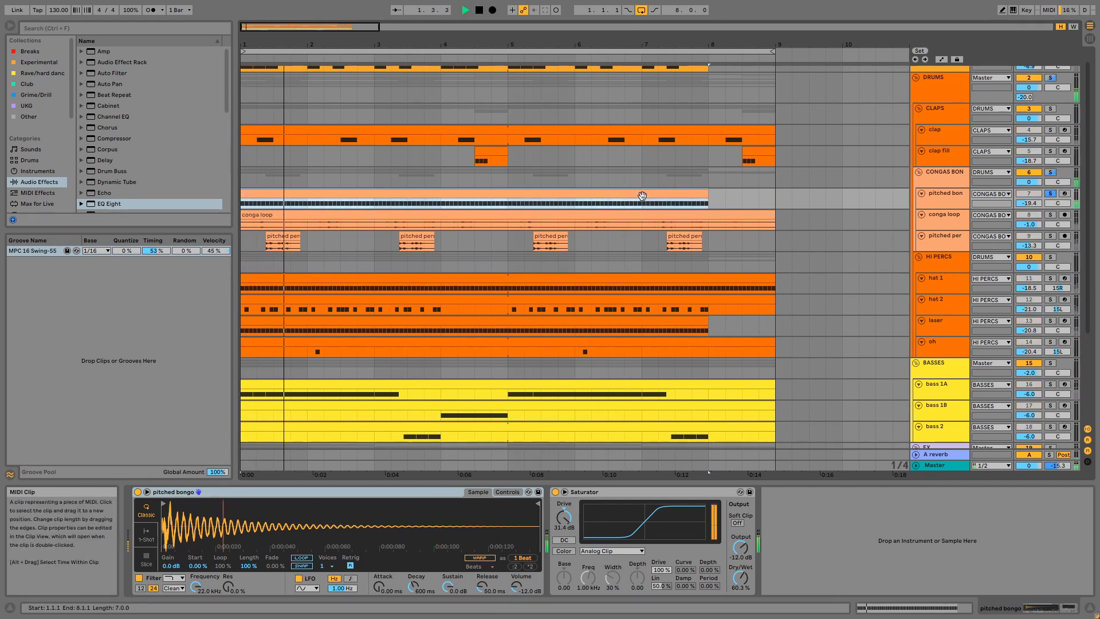
Step: Open the pitched bongo clip's notes, try a fixed 1/16 grid and the adaptive Narrow grid, and stop playback
{"action": "double_click", "coordinate": [642, 196]}
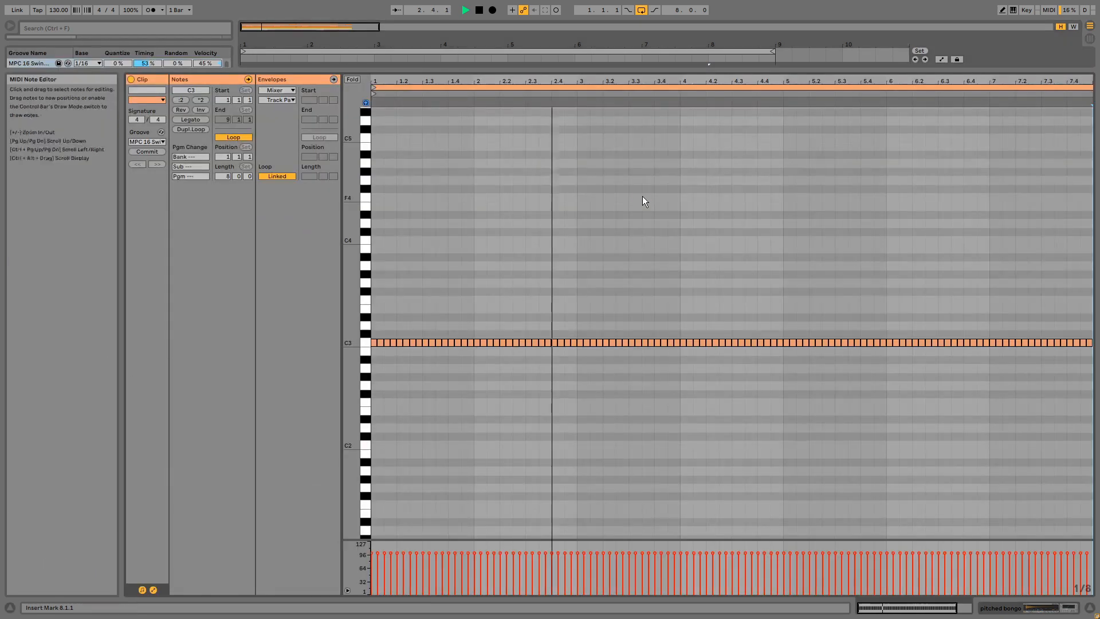
{"action": "right_click", "coordinate": [641, 196]}
{"action": "left_click", "coordinate": [720, 358]}
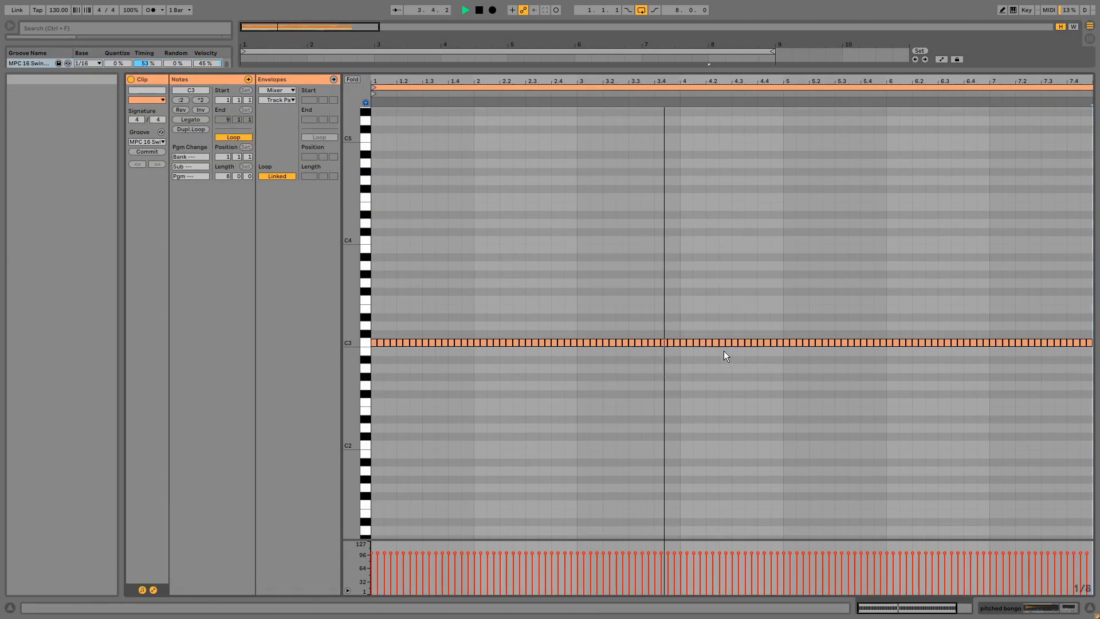
{"action": "right_click", "coordinate": [706, 291]}
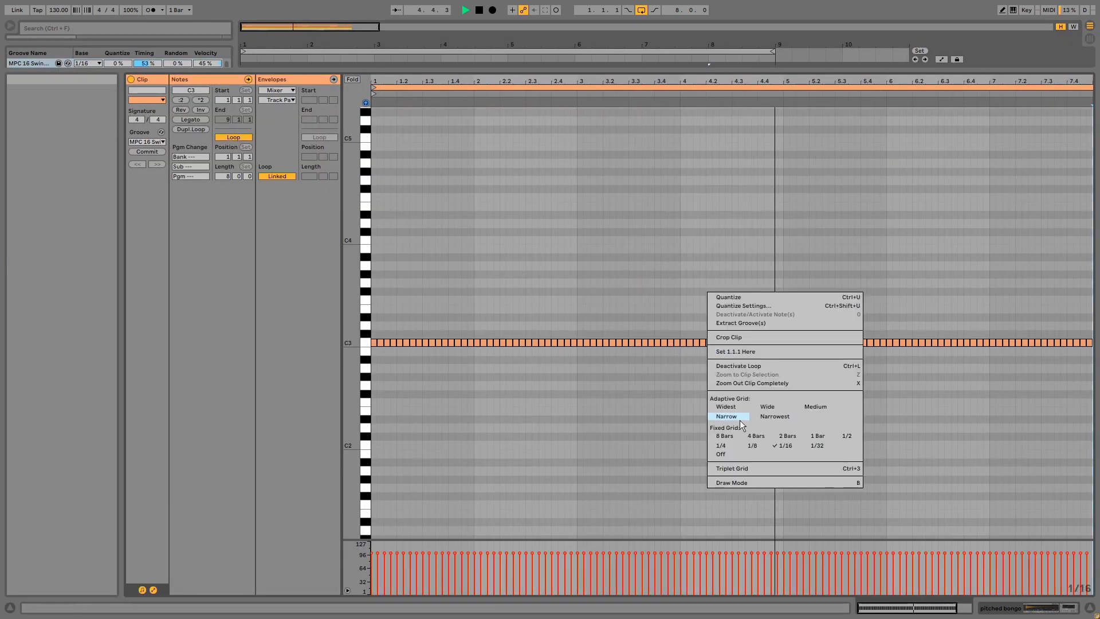
{"action": "left_click", "coordinate": [725, 415]}
{"action": "key", "text": "space"}
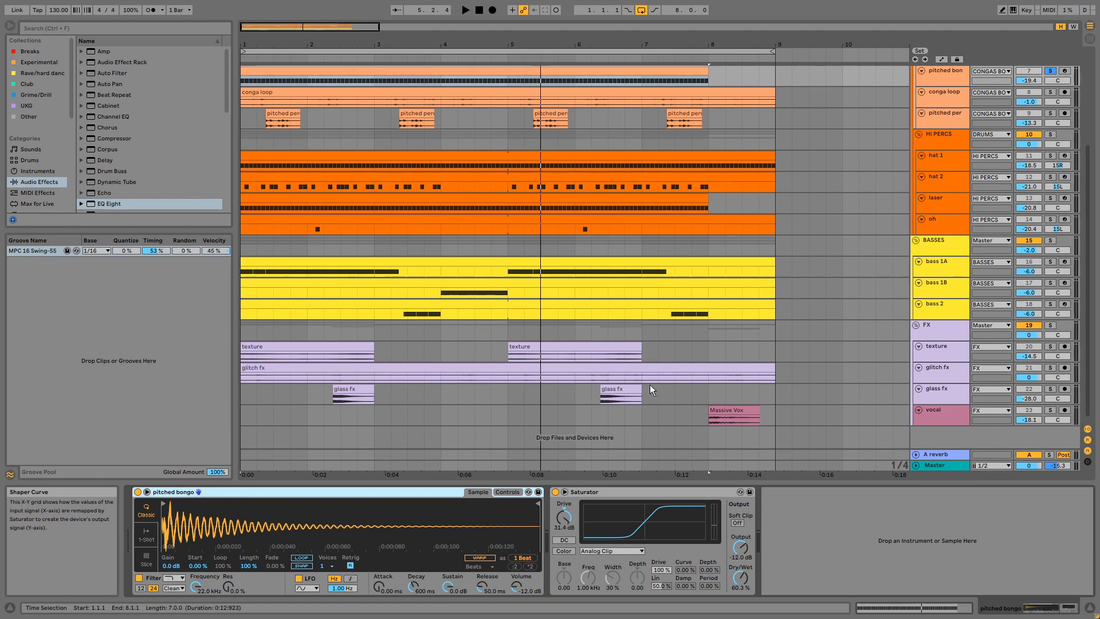
Step: Play the soloed pitched bongo from the start, comparing it with the Saturator off and on
{"action": "key", "text": "space"}
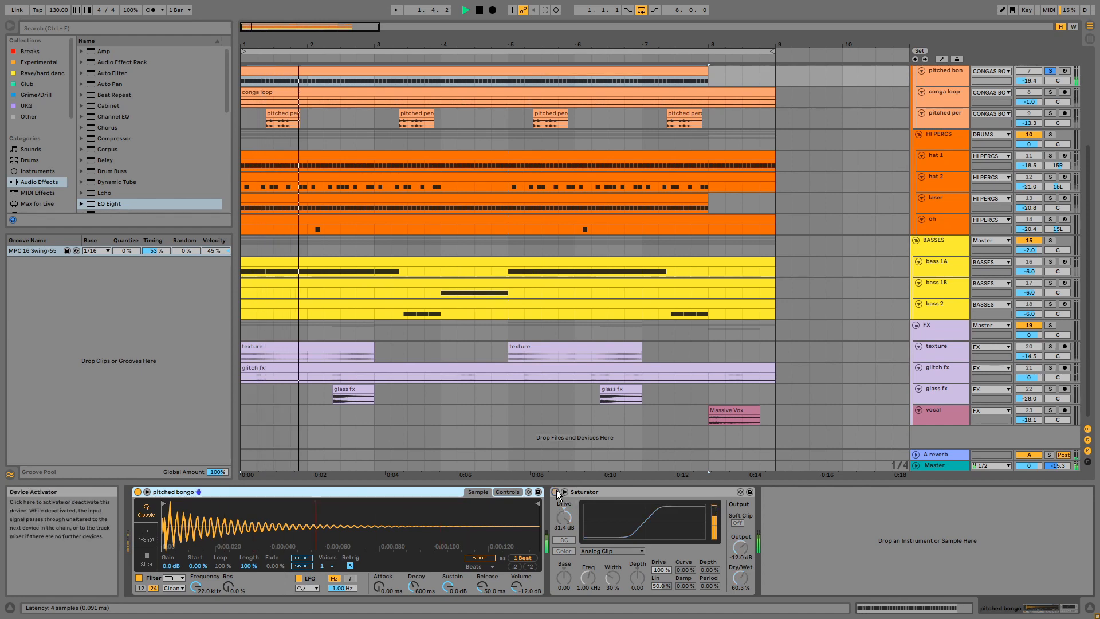
{"action": "key", "text": "space"}
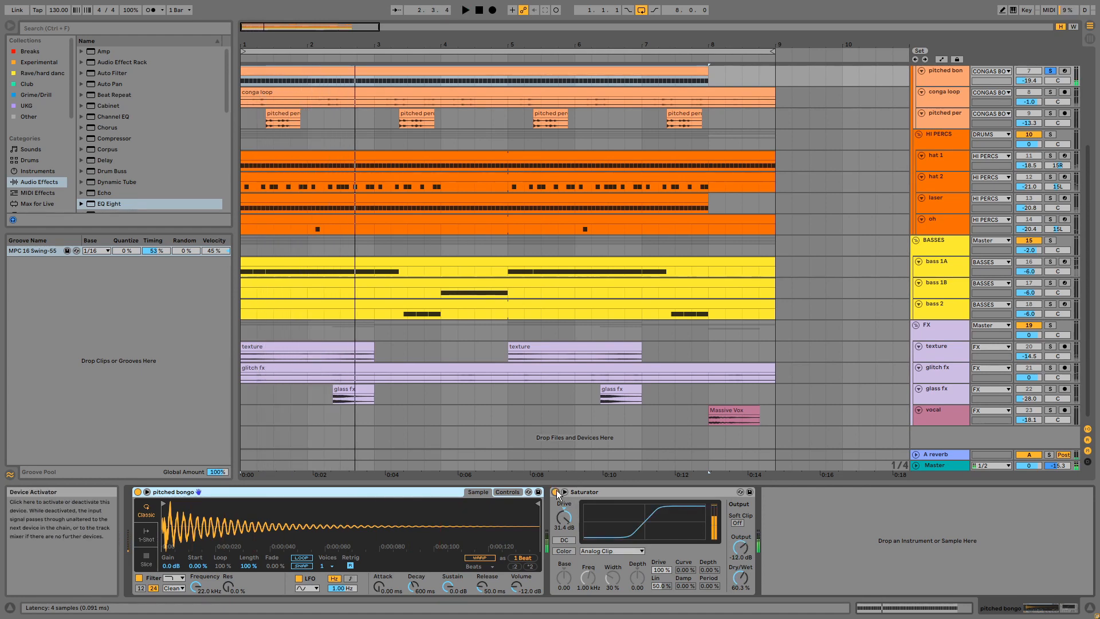
Step: Switch the solo from the pitched bongo to the conga loop track and play its clip from the start
{"action": "scroll", "coordinate": [868, 199], "scroll_direction": "up", "scroll_amount": 2}
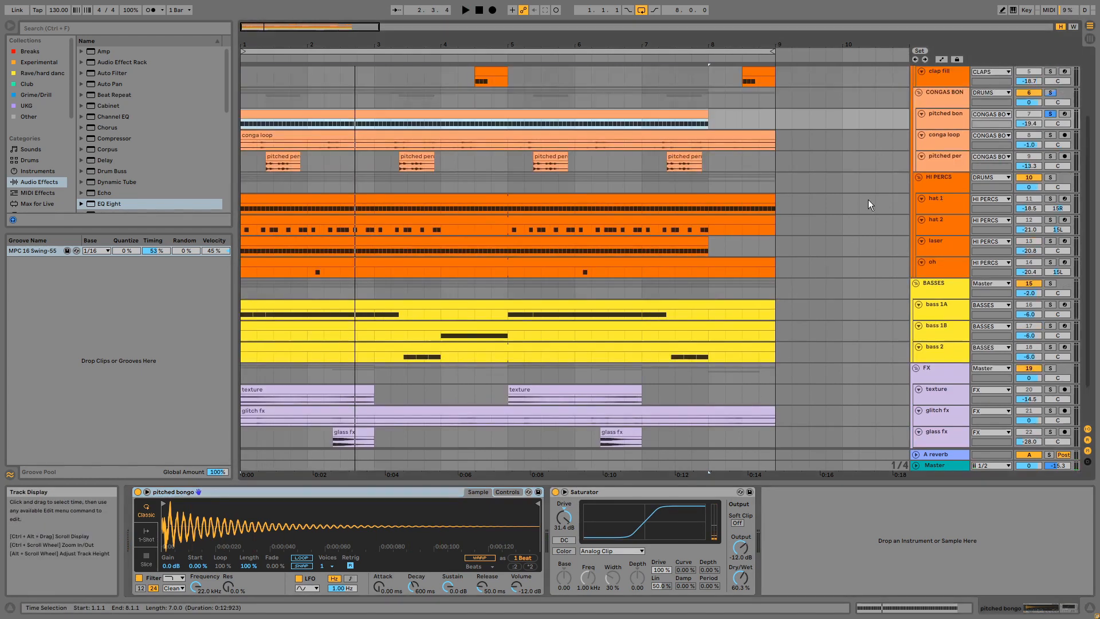
{"action": "left_click", "coordinate": [932, 140]}
{"action": "left_click", "coordinate": [936, 158]}
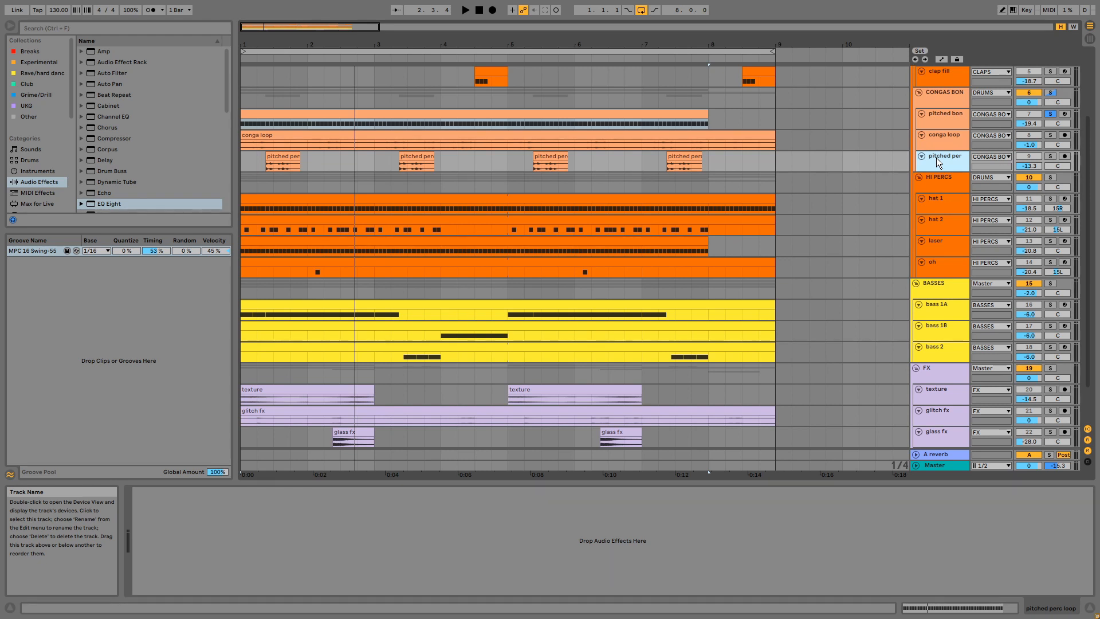
{"action": "left_click", "coordinate": [1051, 135]}
{"action": "left_click", "coordinate": [690, 132]}
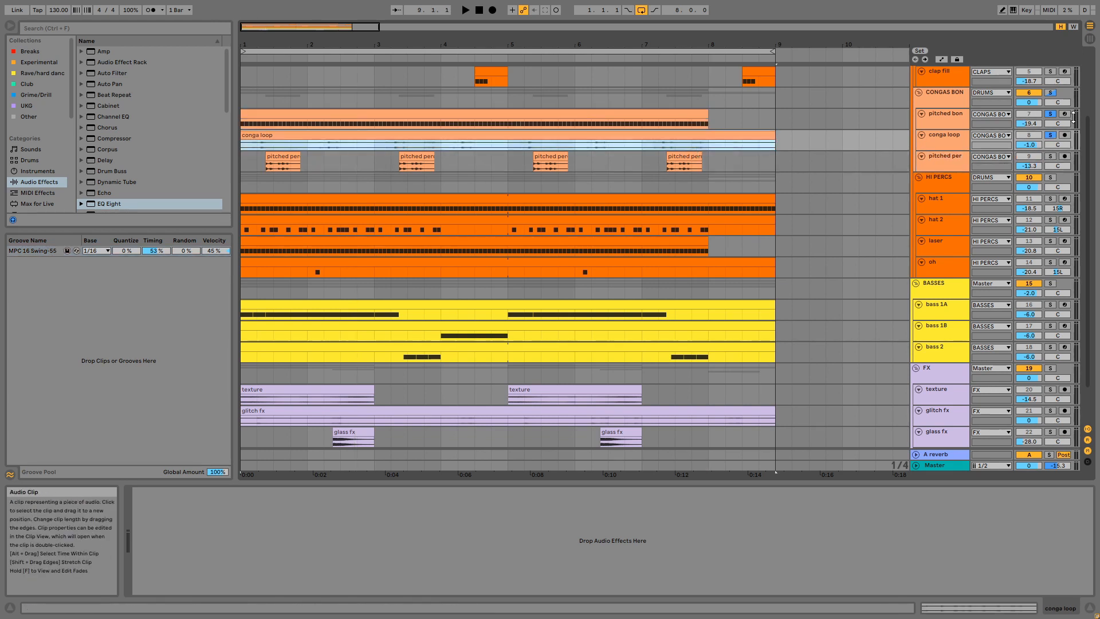
{"action": "left_click", "coordinate": [1049, 115]}
{"action": "key", "text": "space"}
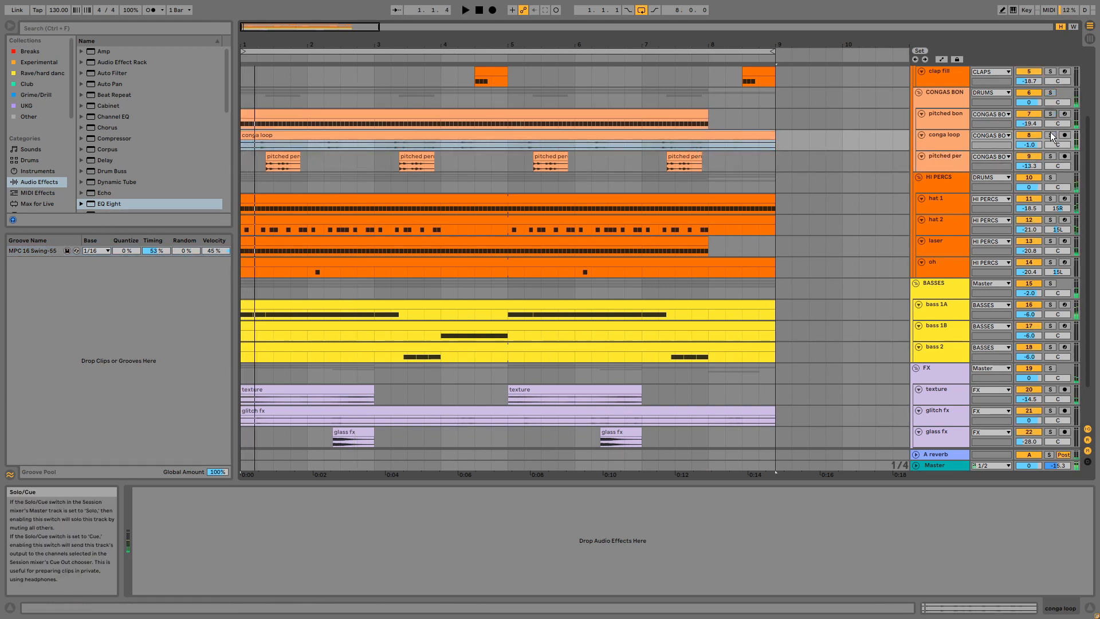
{"action": "left_click", "coordinate": [1051, 135]}
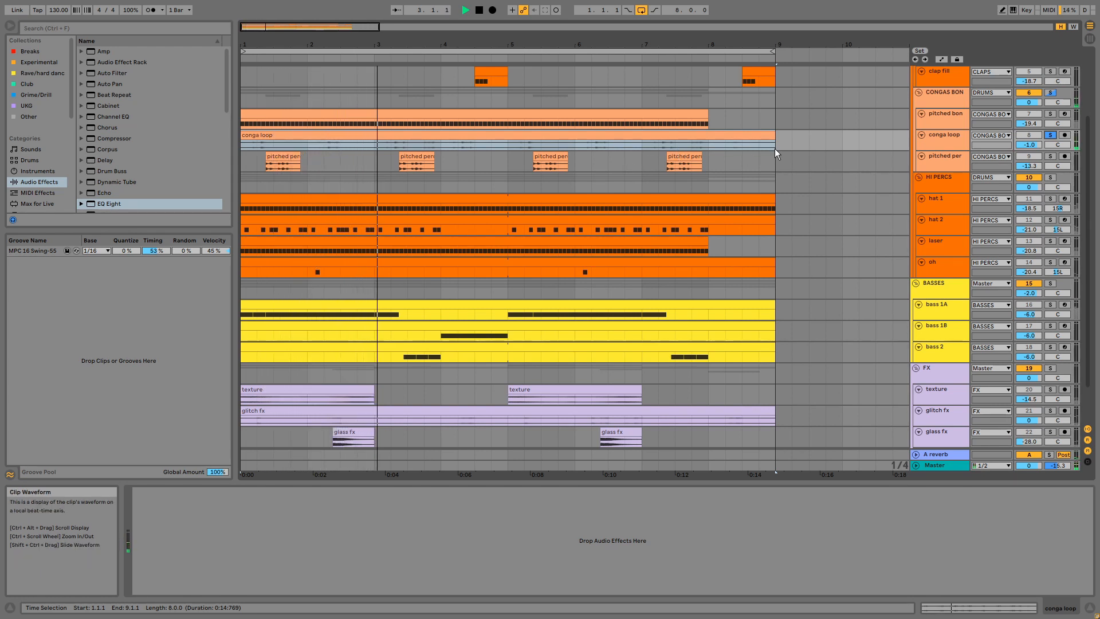
Step: Switch the solo to the pitched perc loop track during playback, listen to its clips, and stop playback
{"action": "left_click", "coordinate": [1050, 156]}
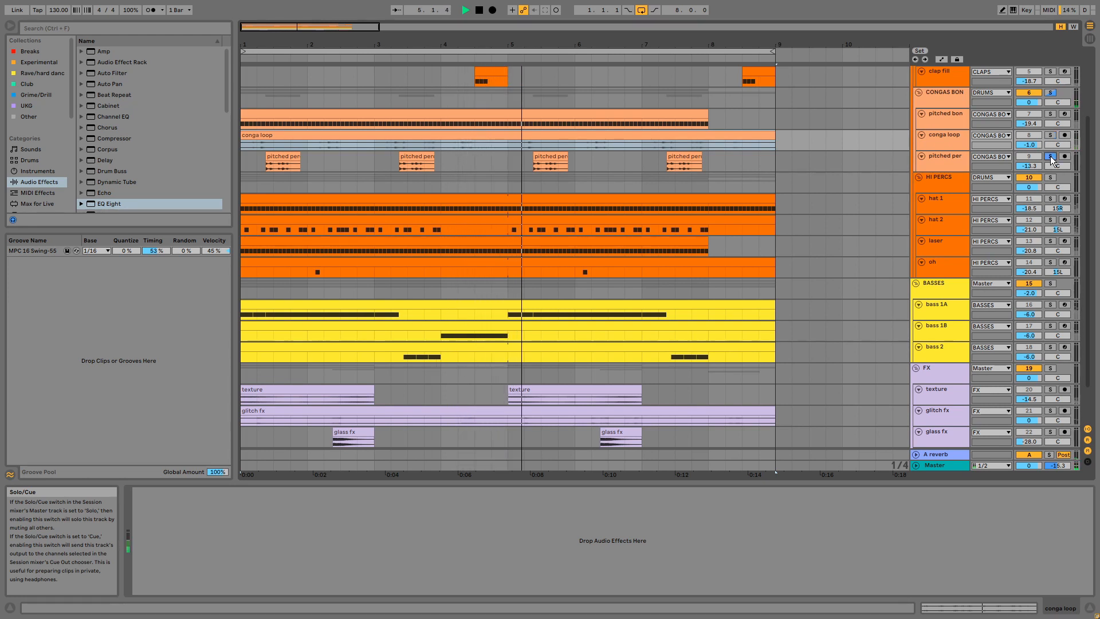
{"action": "left_click", "coordinate": [659, 160]}
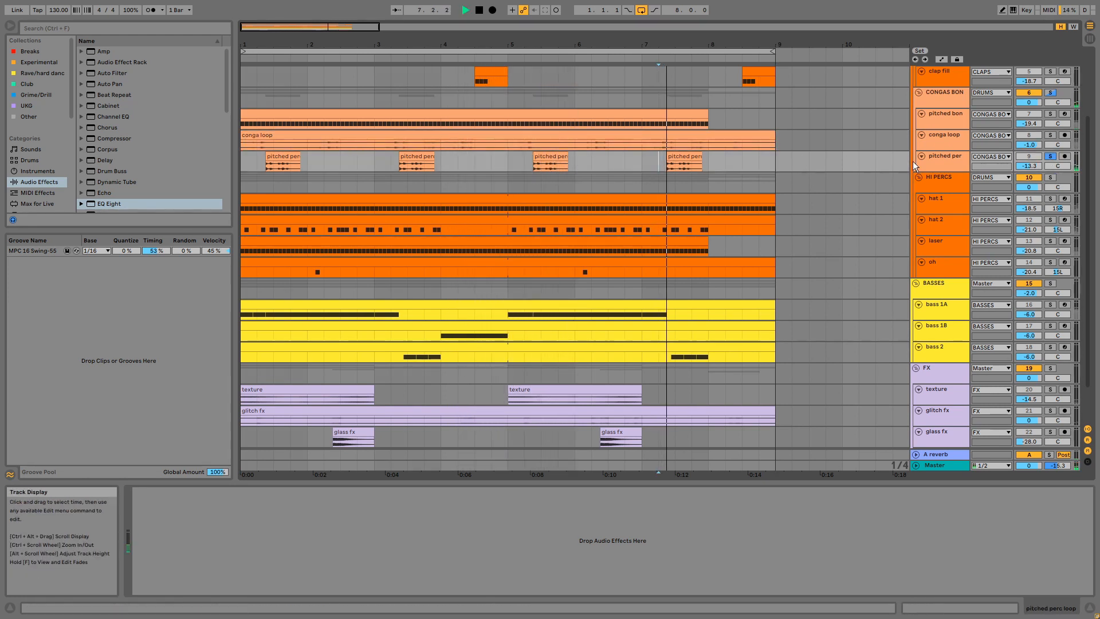
{"action": "key", "text": "space"}
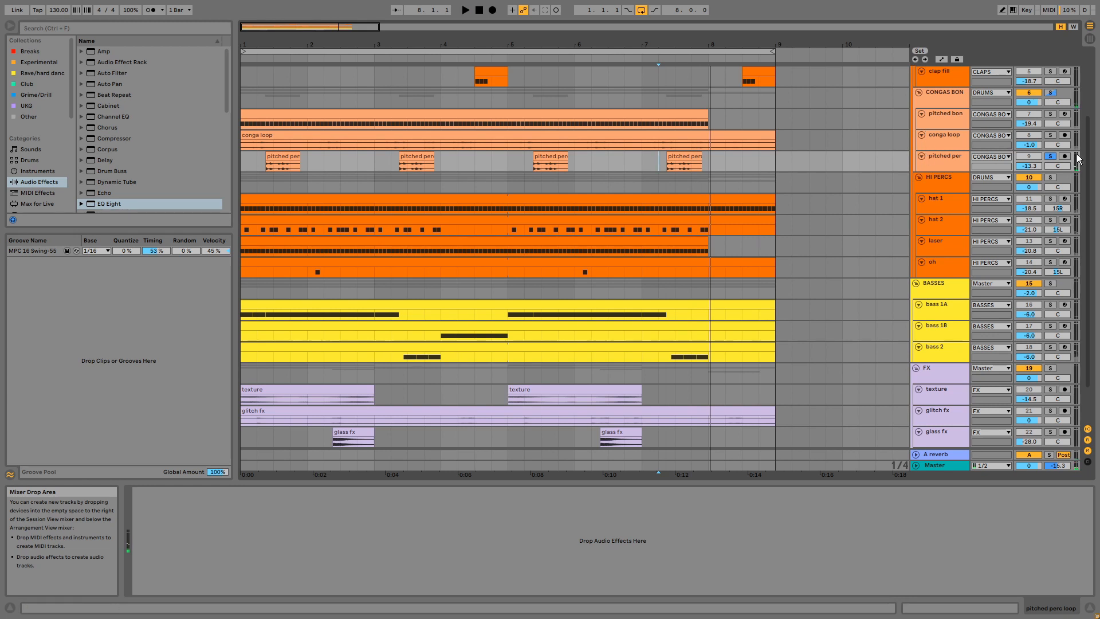
Step: Release the pitched perc loop solo and show the EQ Eight on the congas and bongos group
{"action": "left_click", "coordinate": [1051, 155]}
{"action": "left_click", "coordinate": [940, 90]}
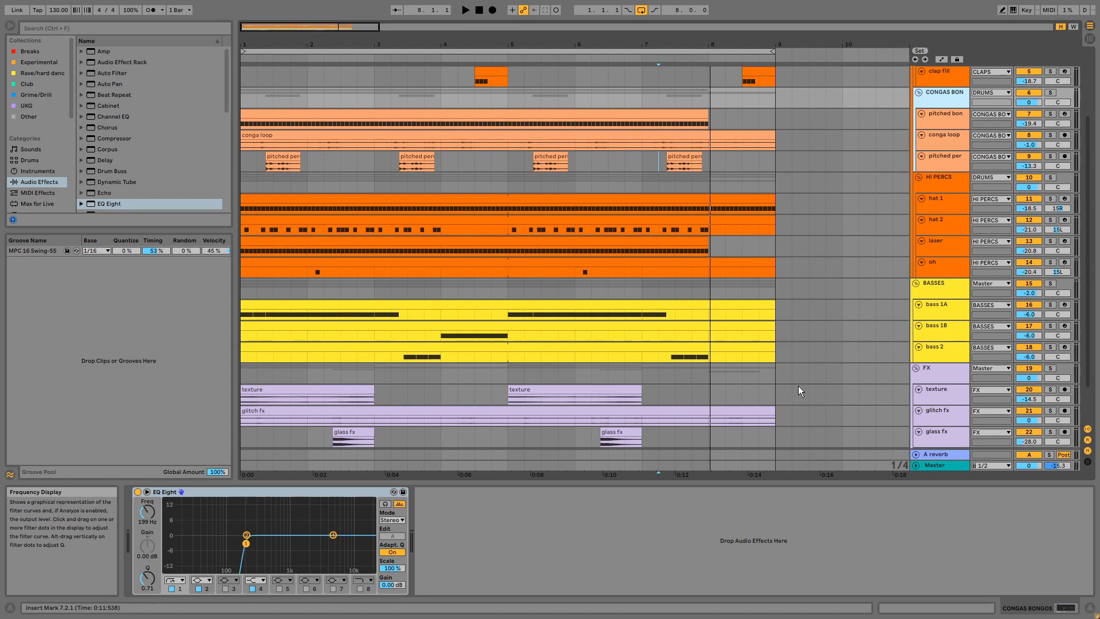
Step: Solo the HI PERCS group, select the hat 1 clip, play from the start, and stop playback
{"action": "left_click", "coordinate": [1048, 179]}
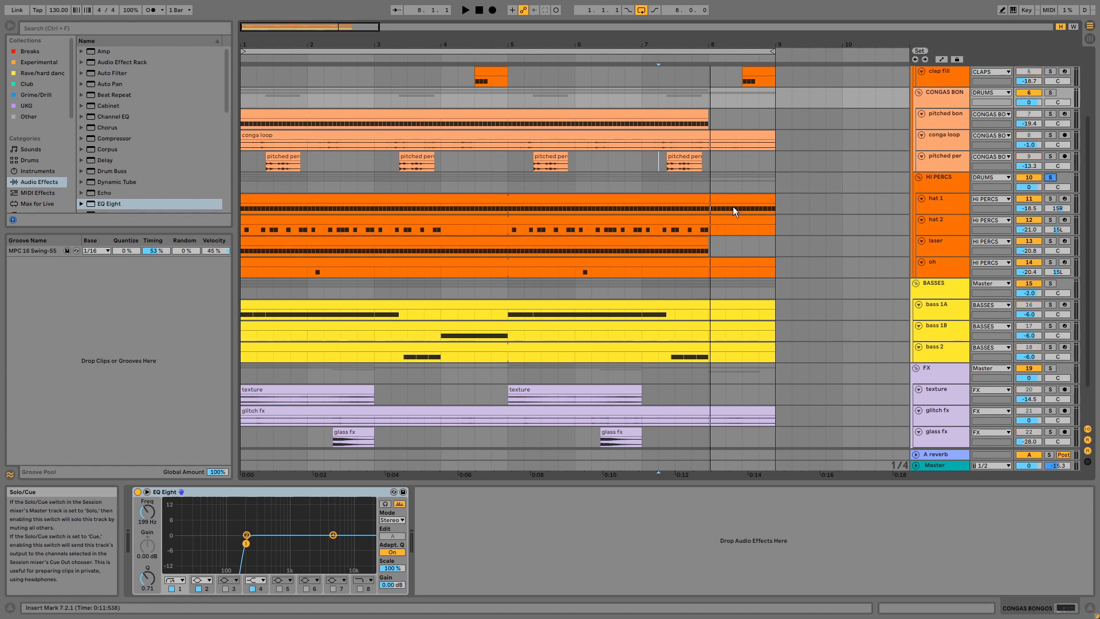
{"action": "left_click", "coordinate": [729, 205]}
{"action": "key", "text": "space"}
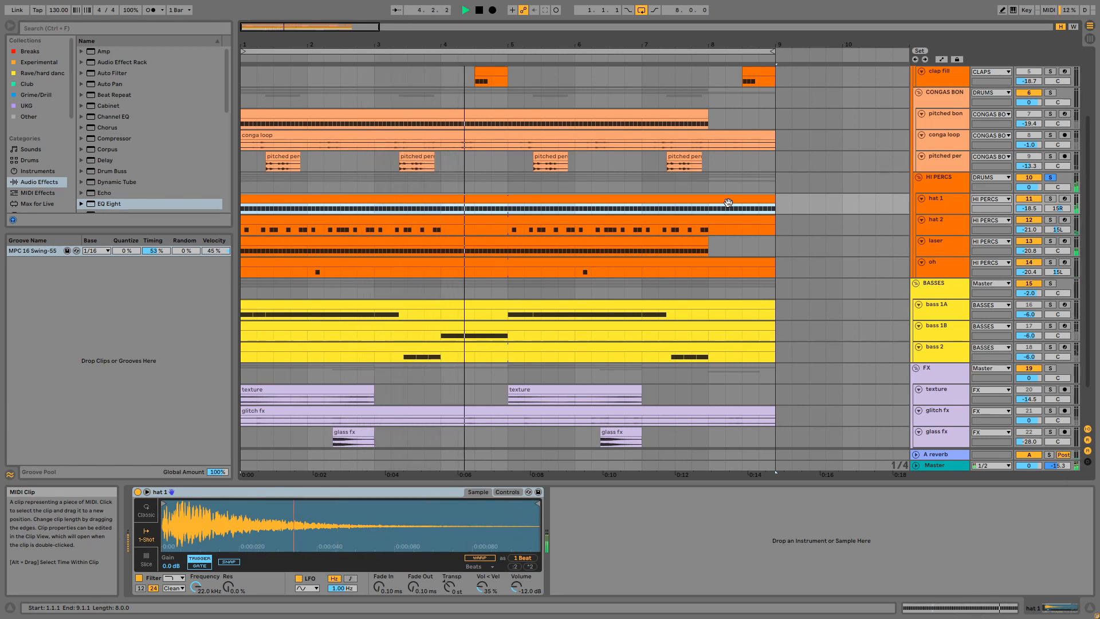
{"action": "key", "text": "space"}
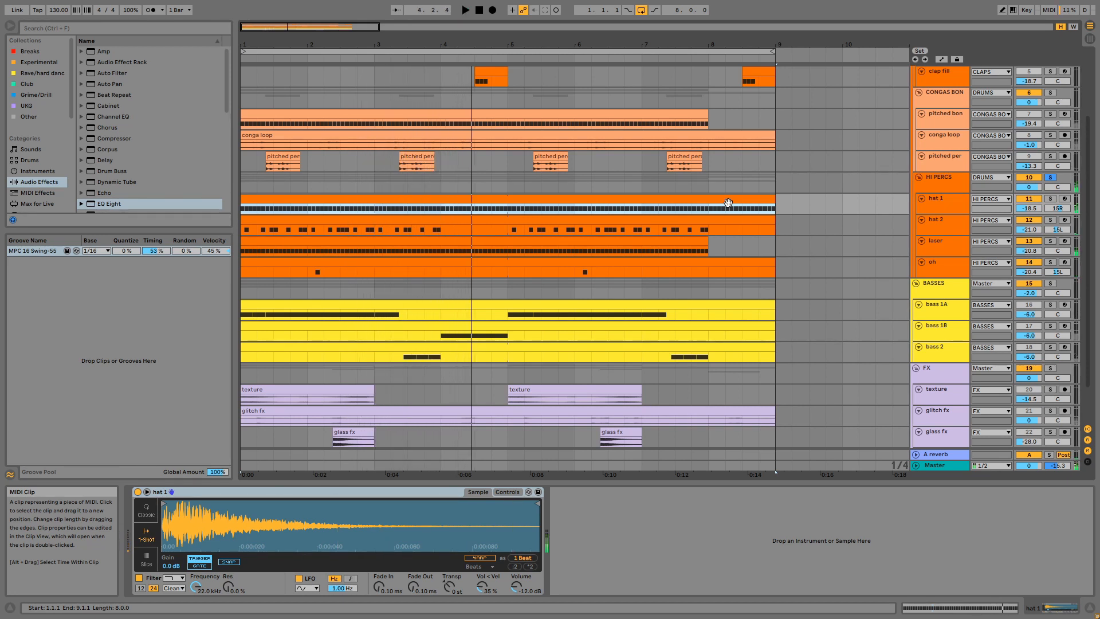
Step: Solo hat 2 and play its clip from the start, add hat 1 to the solo, and stop playback
{"action": "left_click", "coordinate": [1050, 220]}
{"action": "left_click", "coordinate": [481, 219]}
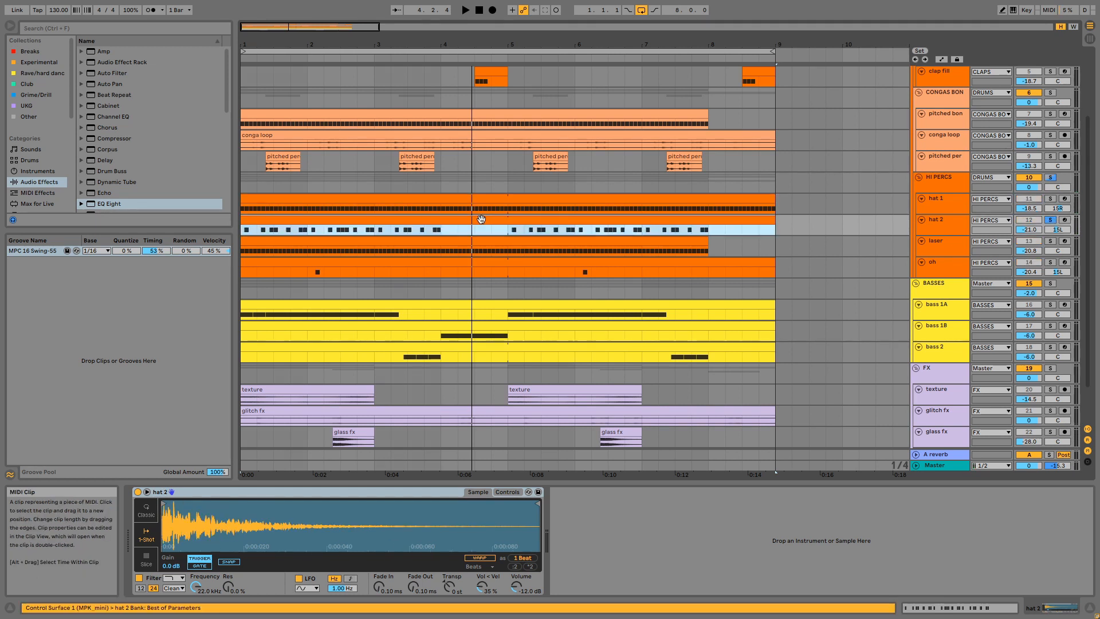
{"action": "key", "text": "space"}
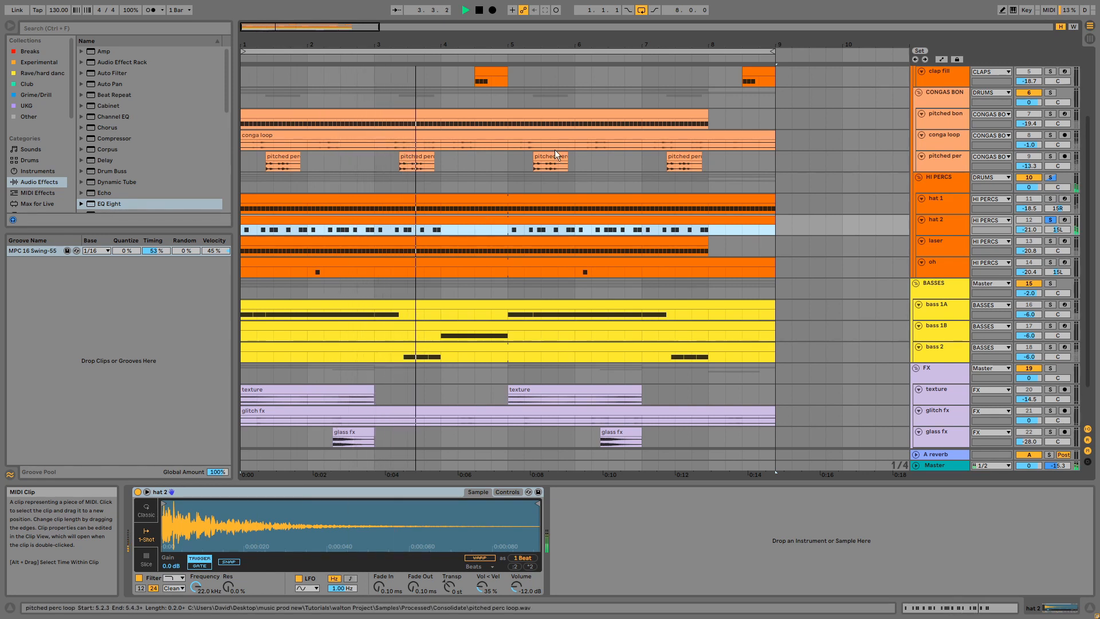
{"action": "left_click", "coordinate": [1050, 198]}
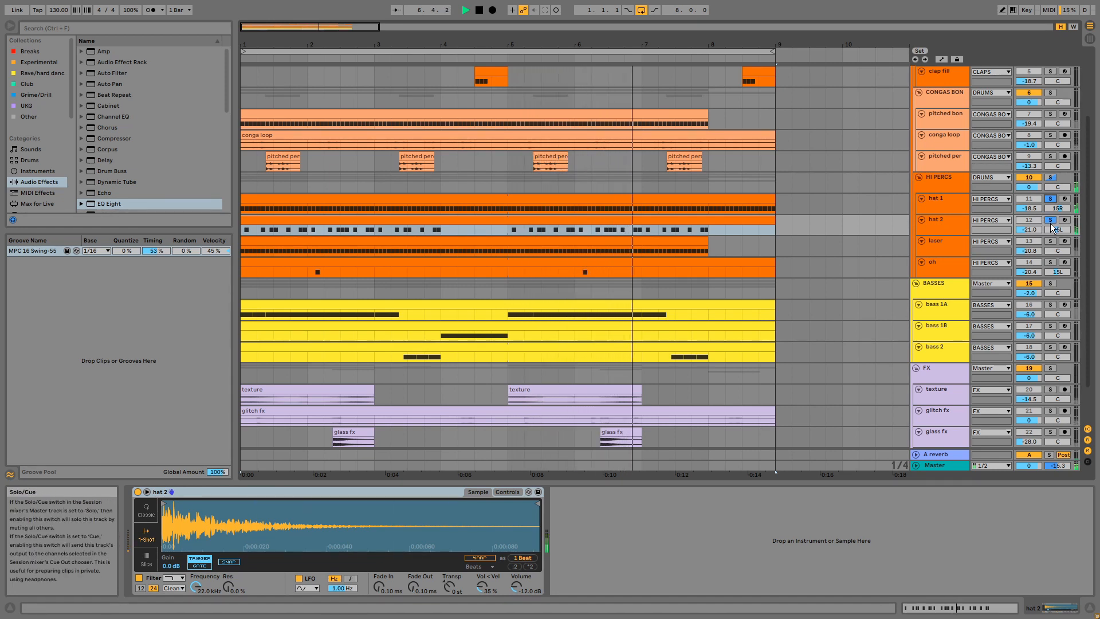
{"action": "key", "text": "space"}
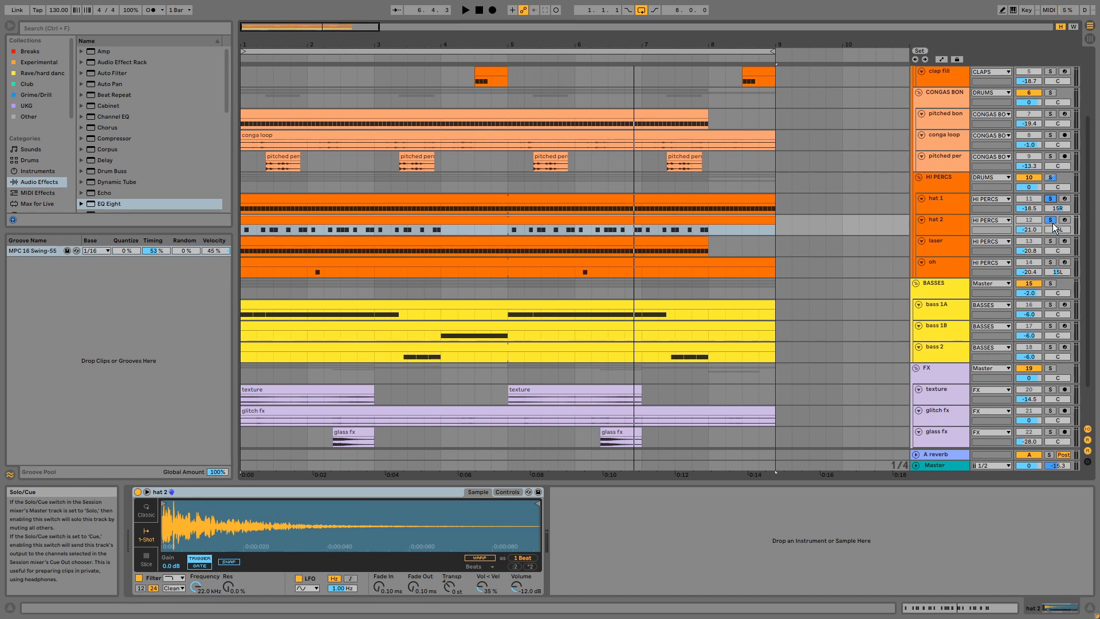
Step: Solo the whole HI PERCS group and play from the start, narrow the solo to the laser track, and stop playback
{"action": "left_click", "coordinate": [1051, 177]}
{"action": "key", "text": "space"}
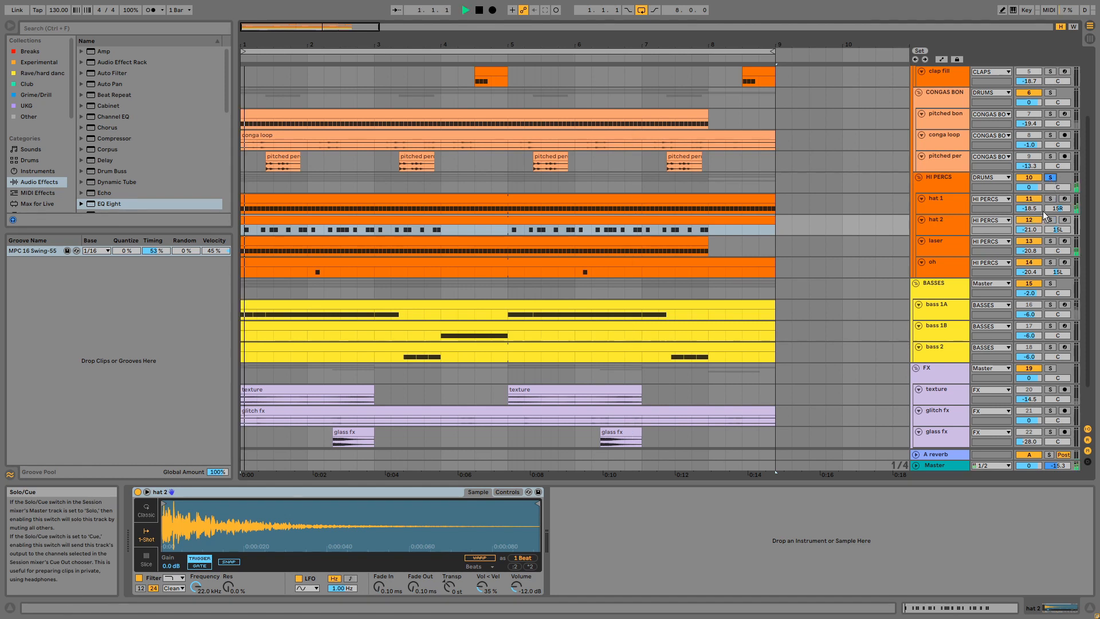
{"action": "left_click", "coordinate": [1050, 241]}
{"action": "key", "text": "space"}
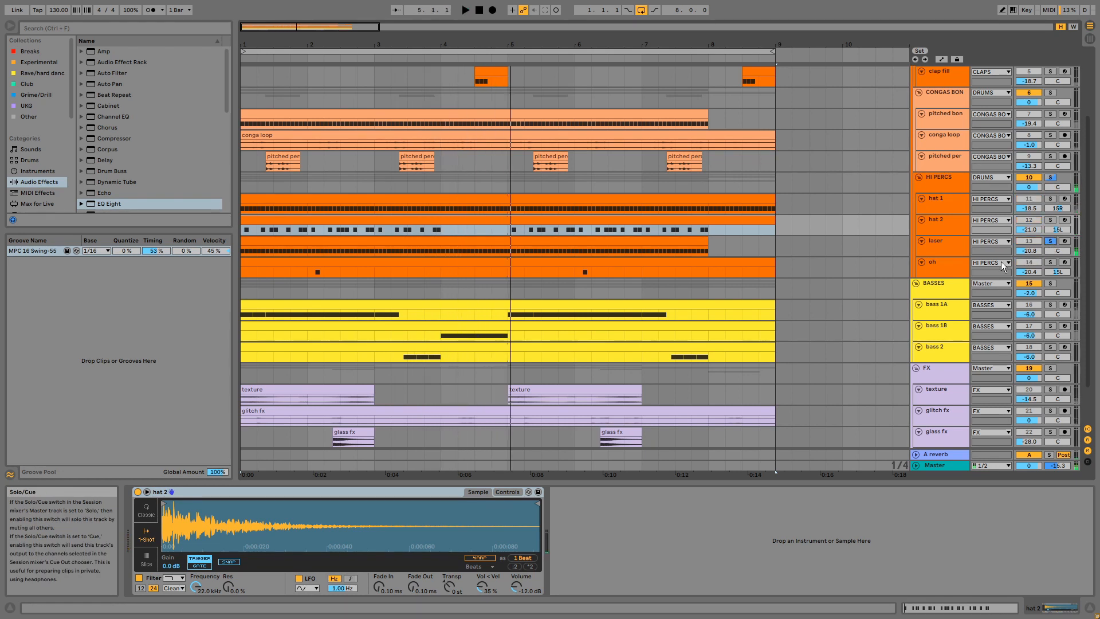
Step: Show the laser track's devices and play it from the start, comparing it with the Delay off and on
{"action": "left_click", "coordinate": [939, 246]}
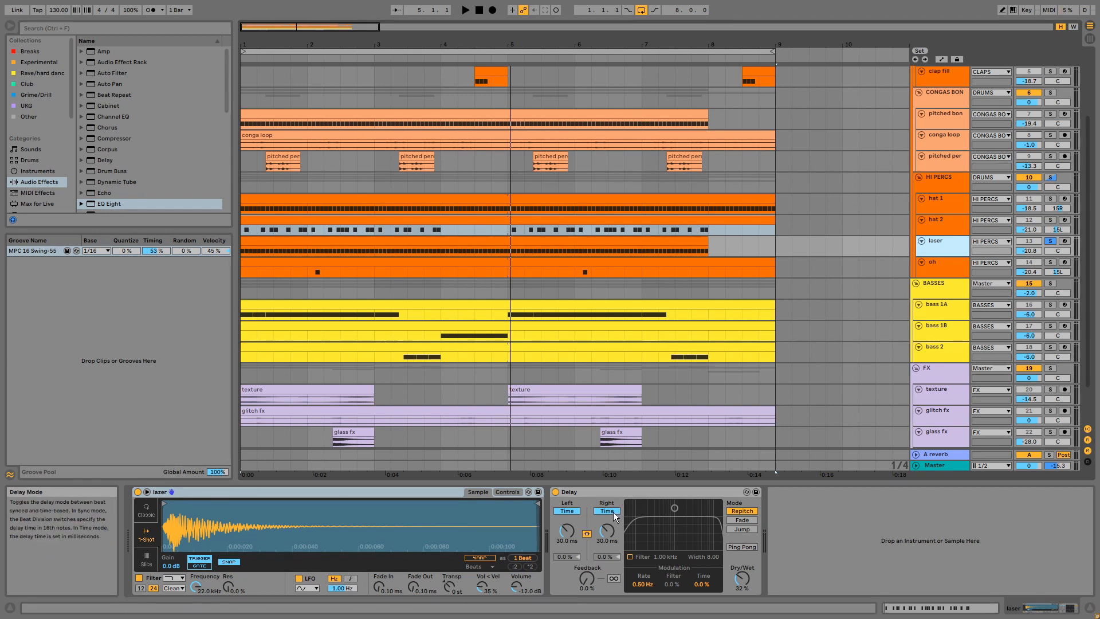
{"action": "key", "text": "space"}
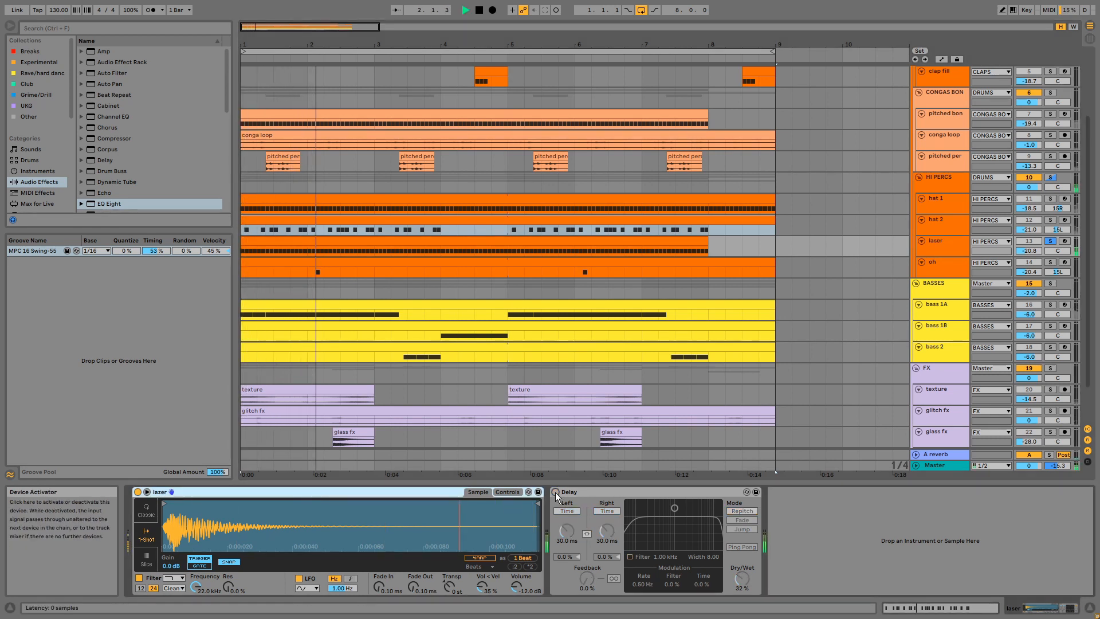
{"action": "key", "text": "space"}
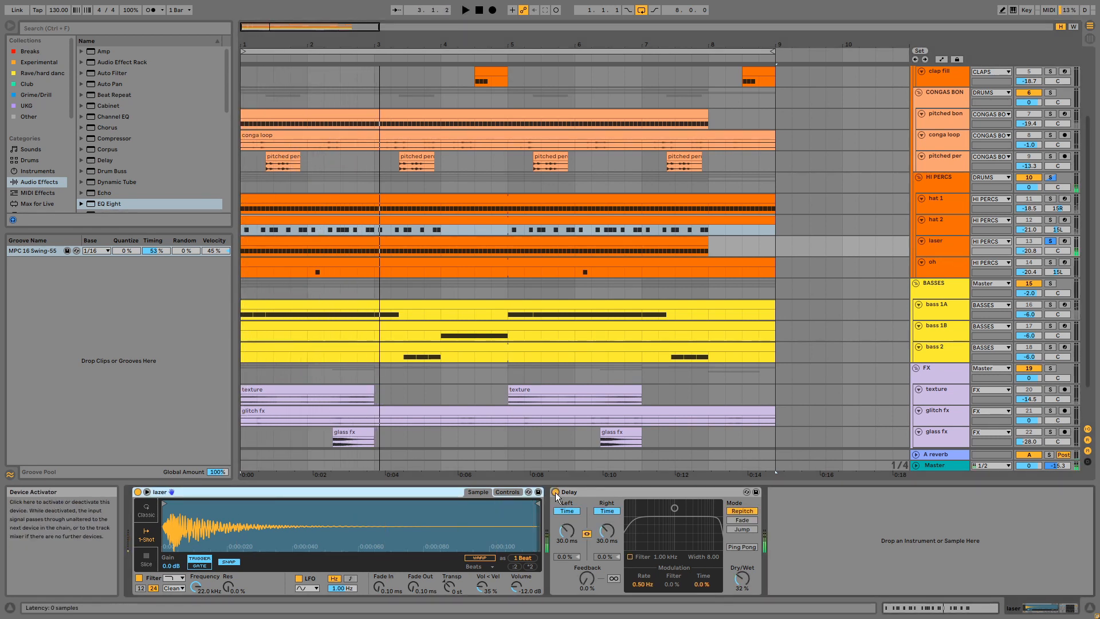
Step: Examine the oh track's Saturator, release the laser solo, and play the oh clip from the start
{"action": "left_click", "coordinate": [946, 268]}
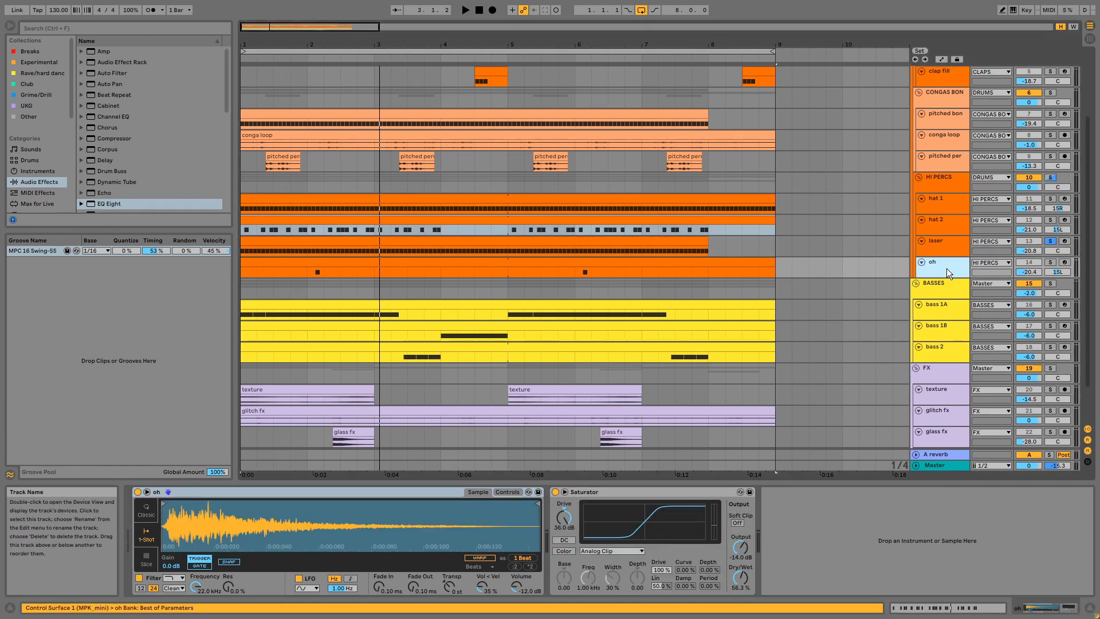
{"action": "left_click", "coordinate": [652, 494]}
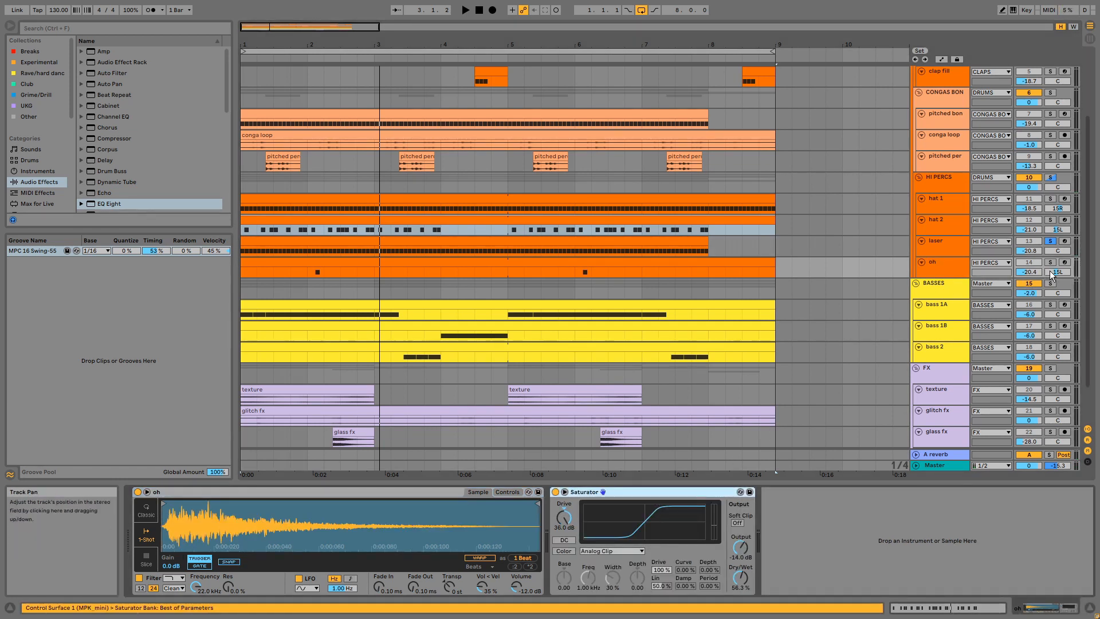
{"action": "left_click", "coordinate": [1050, 241]}
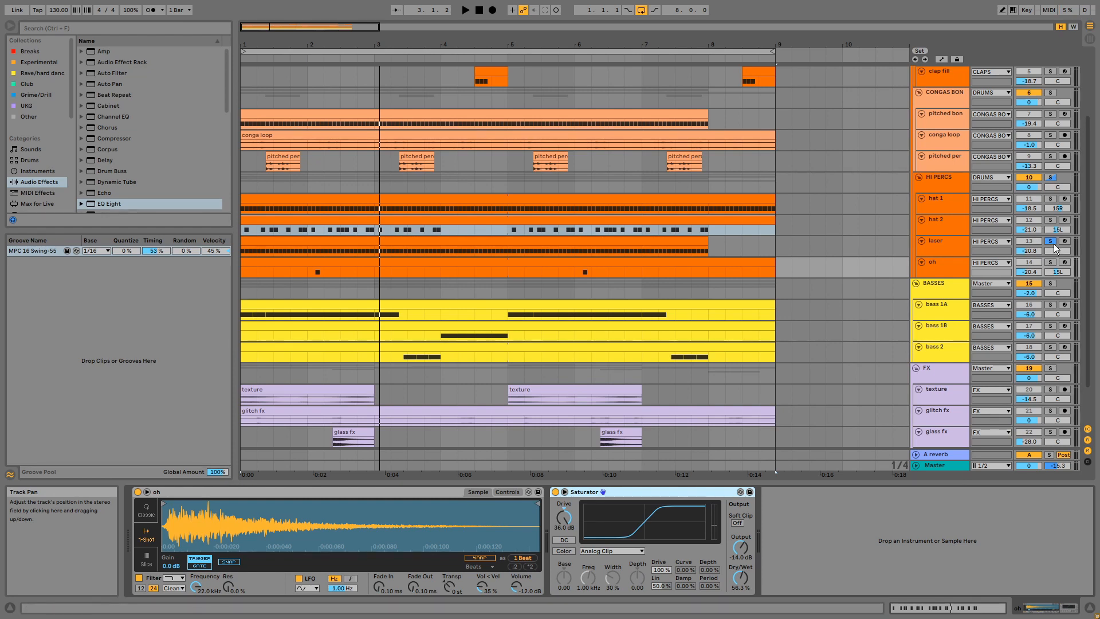
{"action": "key", "text": "ctrl+a"}
{"action": "double_click", "coordinate": [520, 259]}
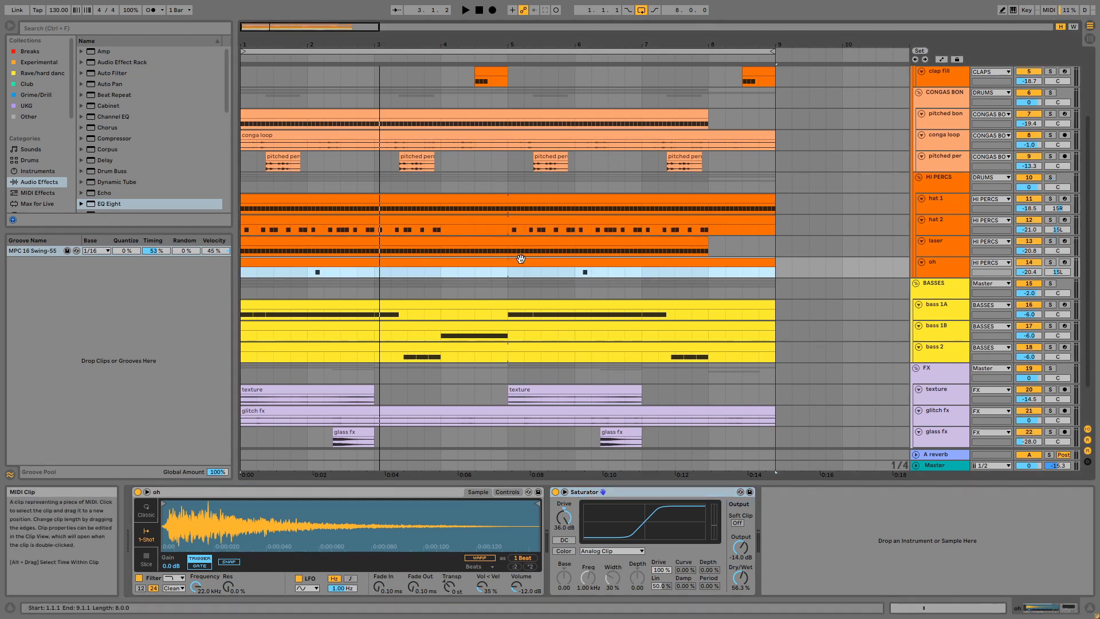
{"action": "key", "text": "space"}
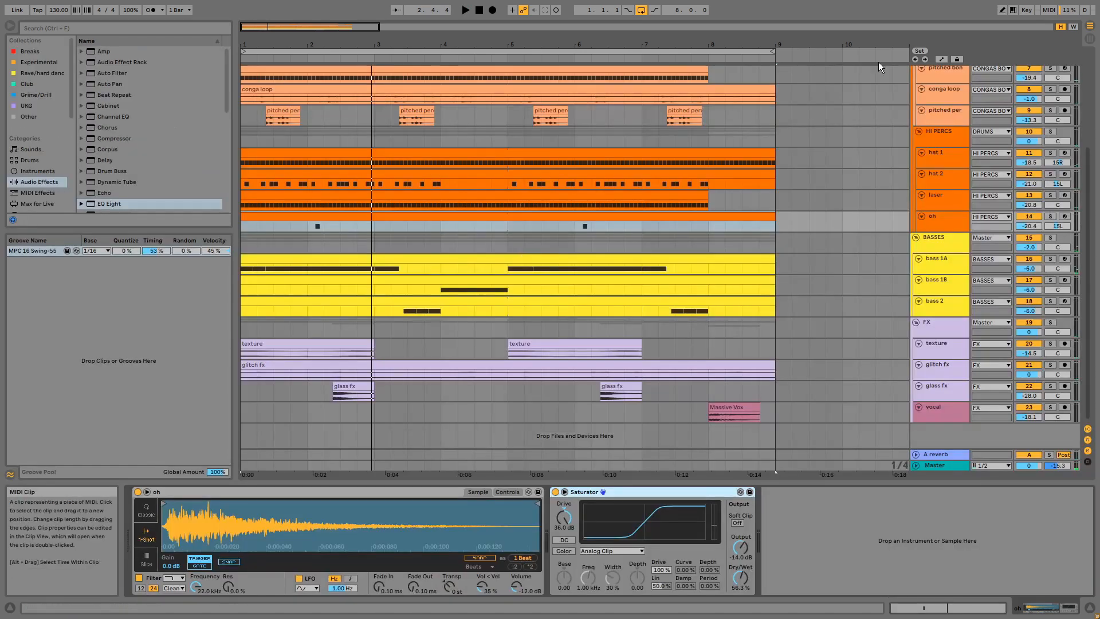
Step: Show the HI PERCS group's EQ Eight, followed by the DRUMS group's Glue Compressor
{"action": "left_click", "coordinate": [946, 133]}
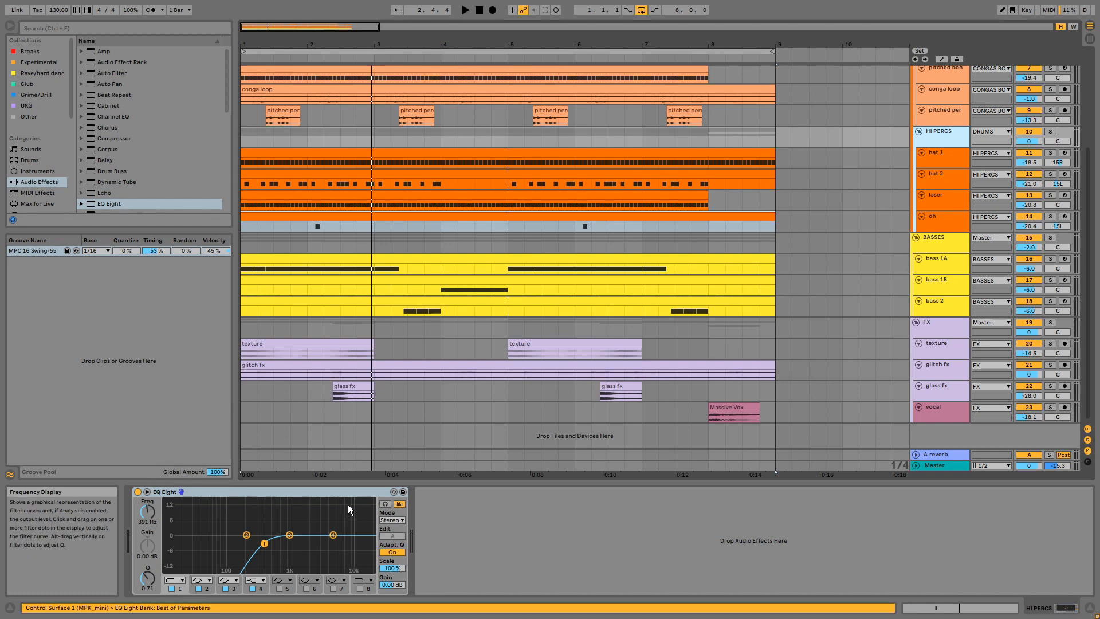
{"action": "scroll", "coordinate": [701, 279], "scroll_direction": "up", "scroll_amount": 5}
{"action": "scroll", "coordinate": [701, 279], "scroll_direction": "up", "scroll_amount": 1}
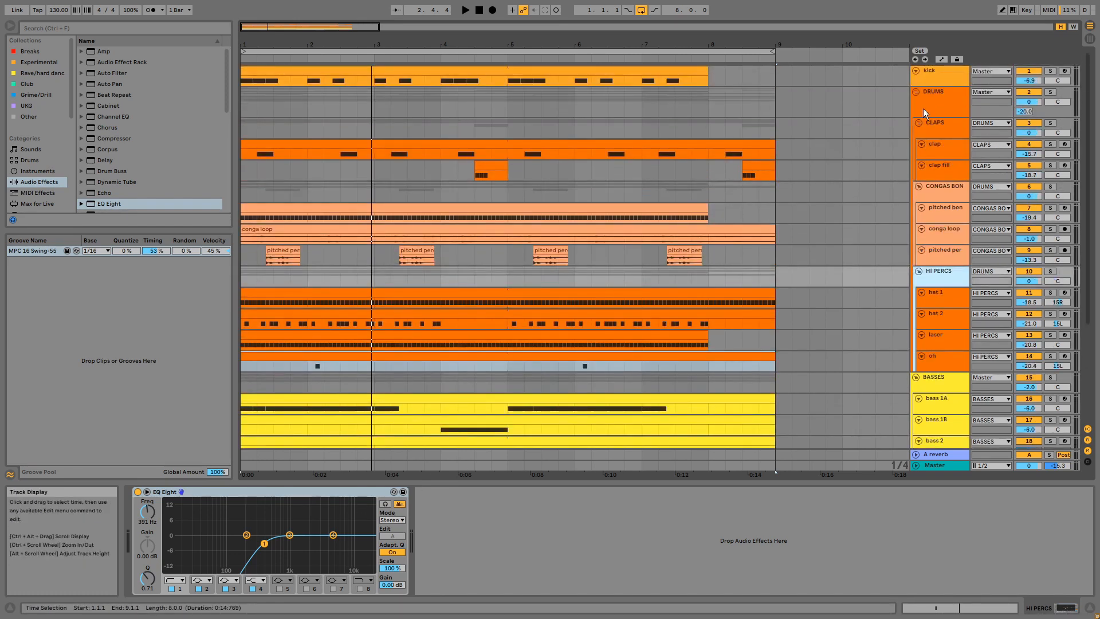
{"action": "left_click", "coordinate": [940, 106]}
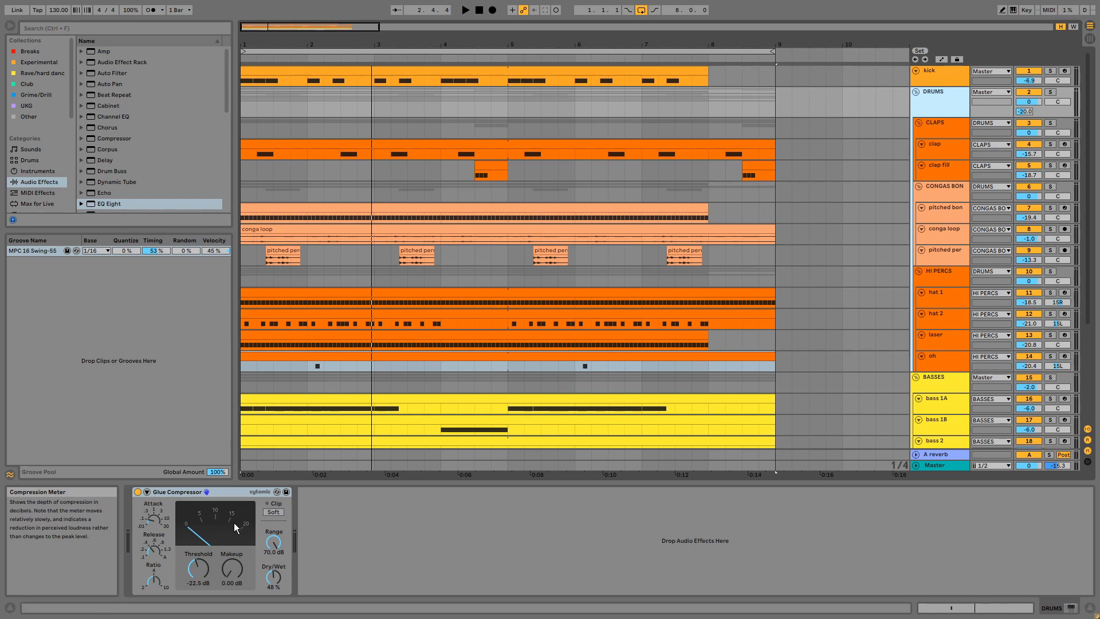
Step: Solo the DRUMS group and play it from the start, comparing the Glue Compressor off and on twice, and stop playback
{"action": "left_click", "coordinate": [1049, 92]}
{"action": "key", "text": "space"}
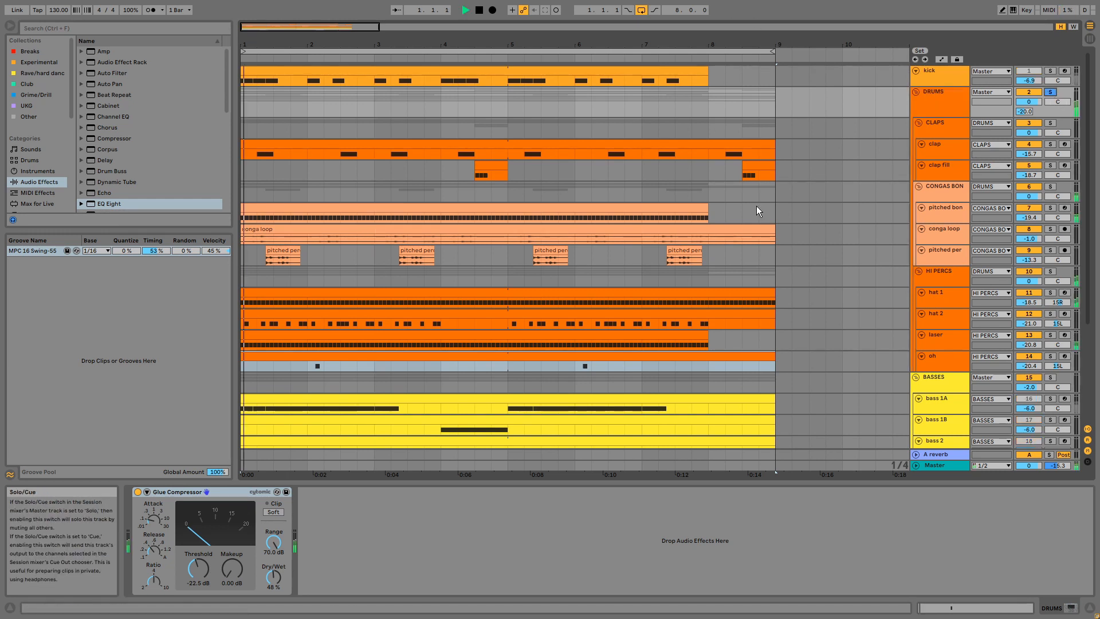
{"action": "left_click", "coordinate": [137, 491]}
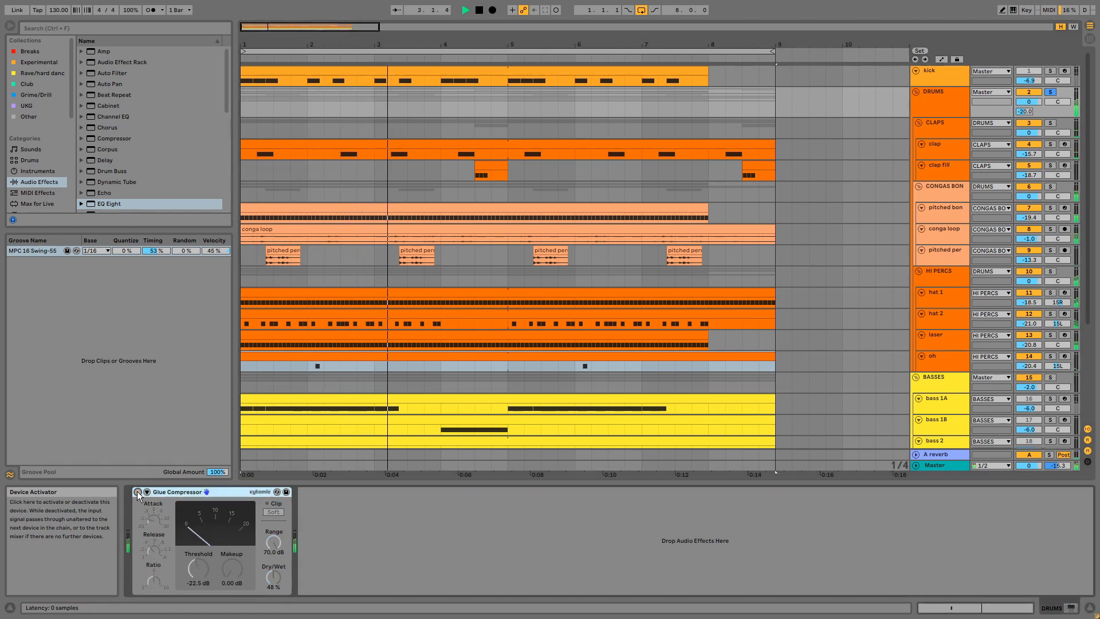
{"action": "left_click", "coordinate": [138, 491]}
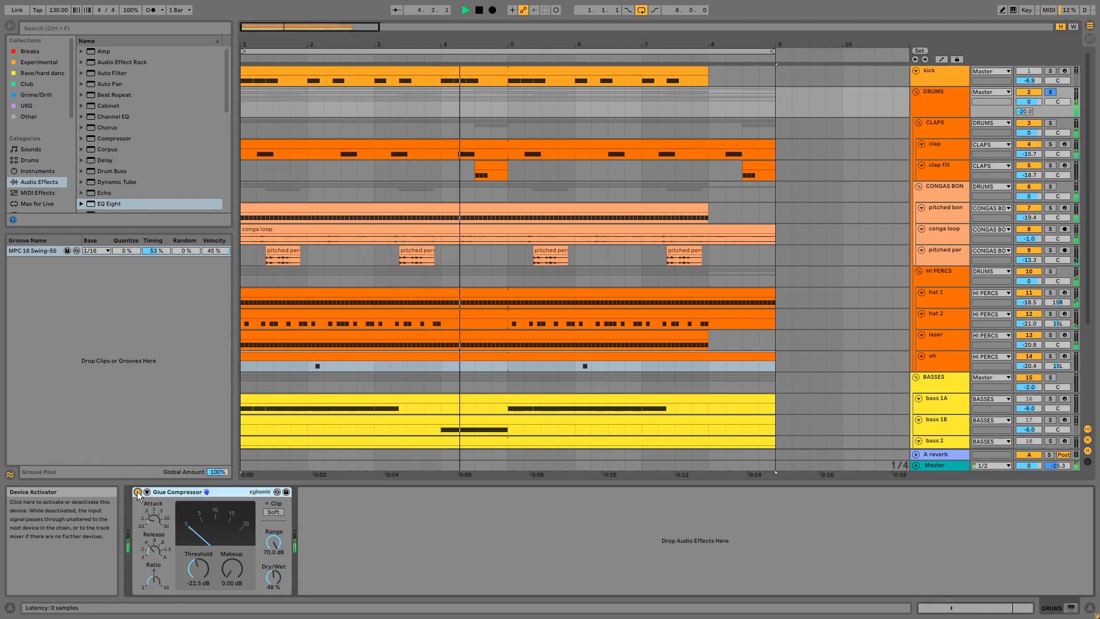
{"action": "left_click", "coordinate": [137, 491]}
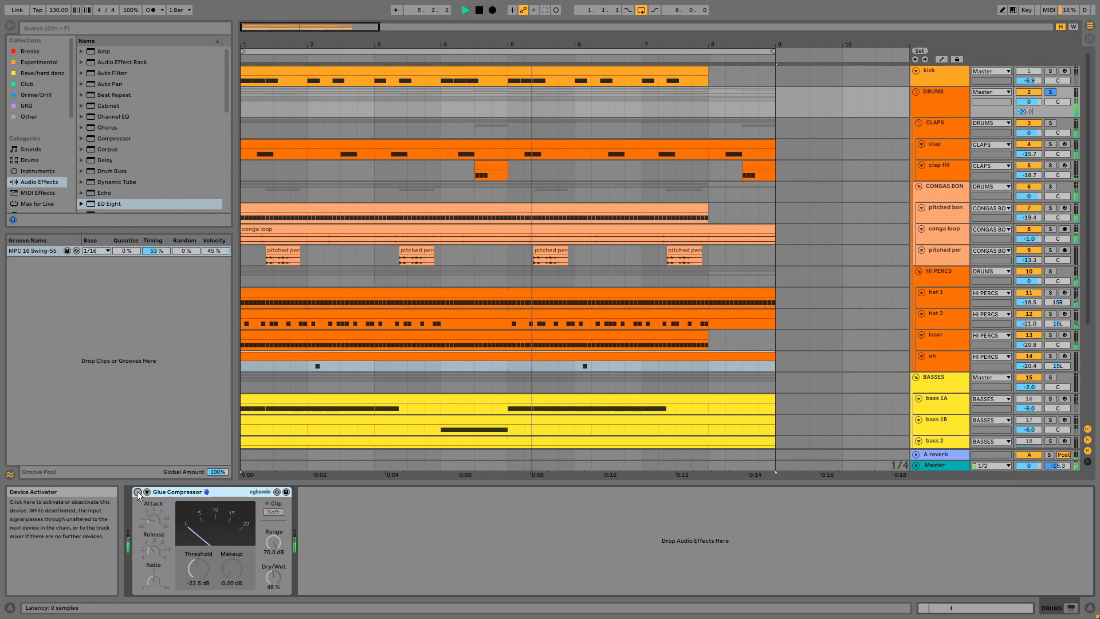
{"action": "left_click", "coordinate": [137, 491]}
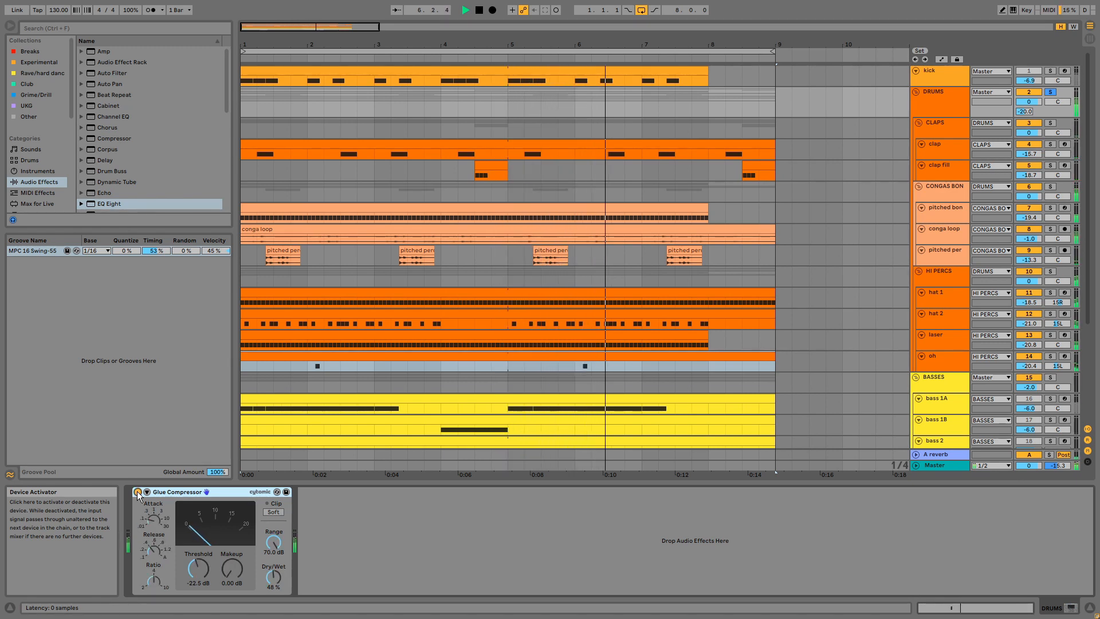
{"action": "key", "text": "space"}
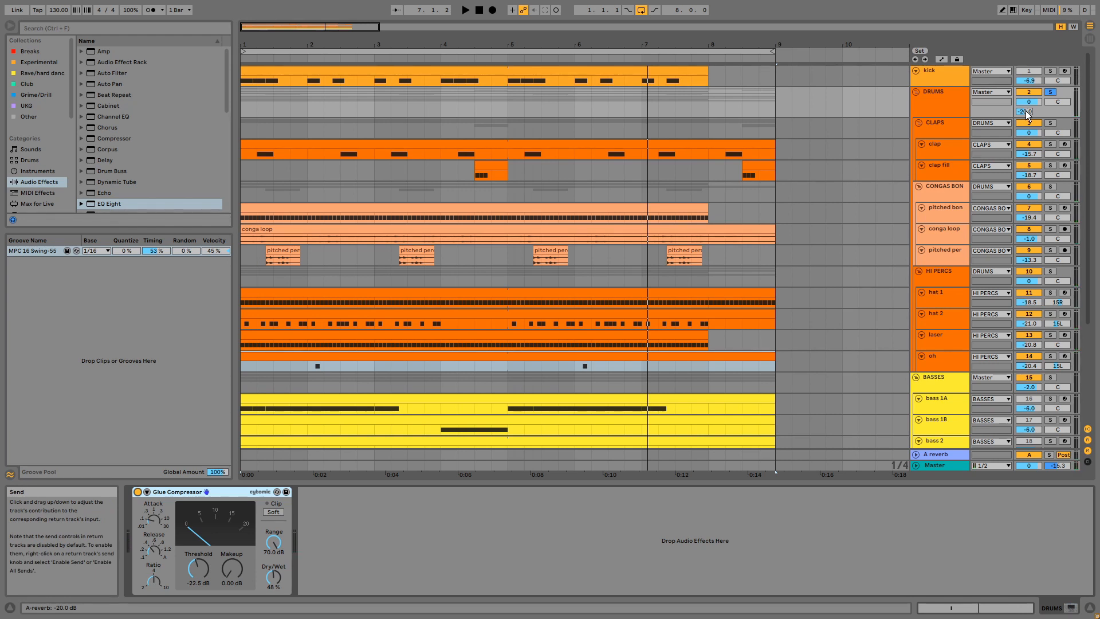
Step: Show the A reverb return track's EQ Eight and Basement reverb
{"action": "left_click", "coordinate": [942, 454]}
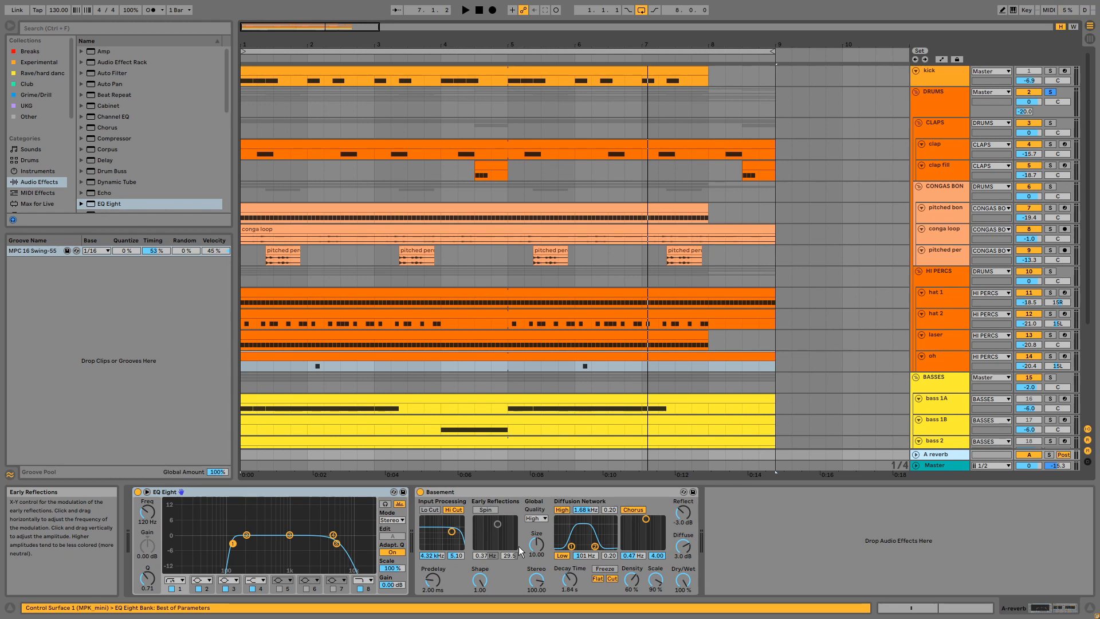
Step: Solo the BASSES group, play the bass clips from the start, and release the group's solo
{"action": "left_click", "coordinate": [1050, 376]}
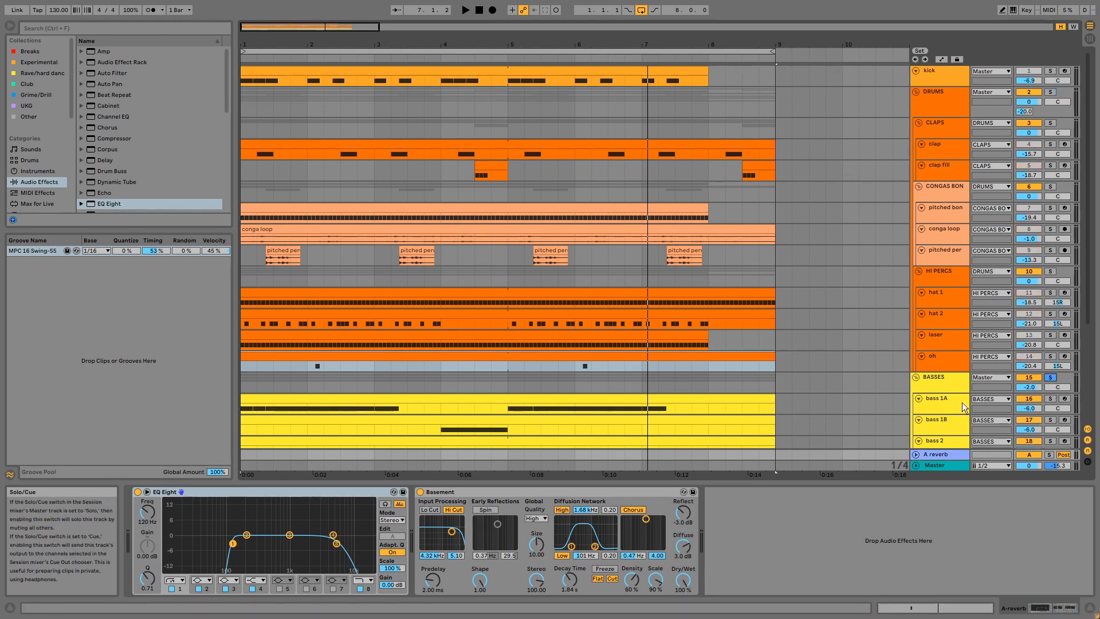
{"action": "left_click", "coordinate": [384, 408]}
{"action": "key", "text": "space"}
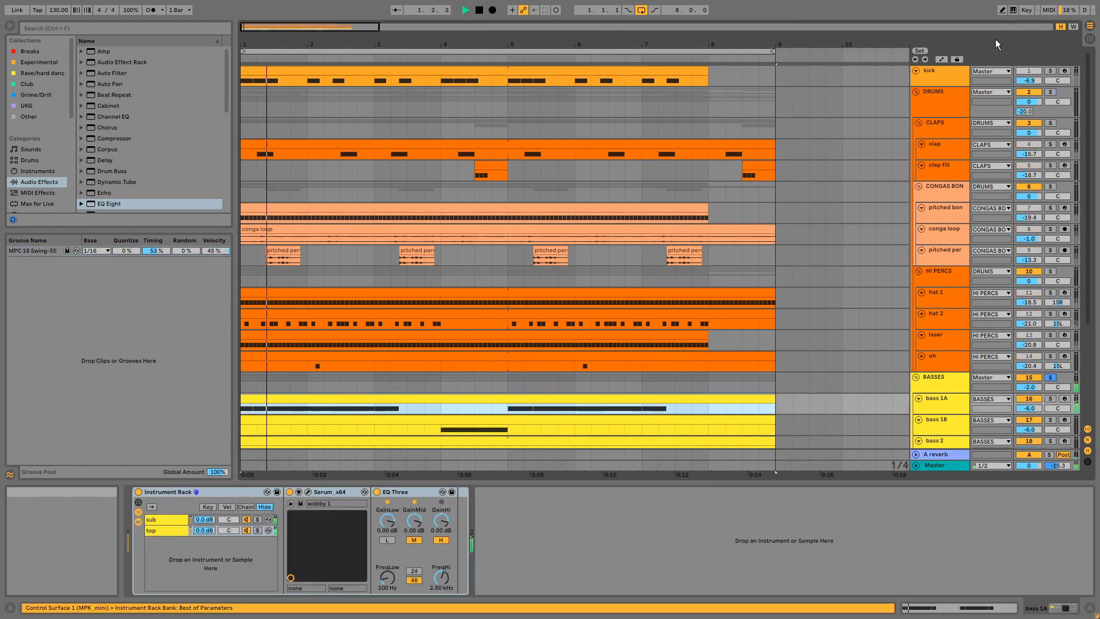
{"action": "scroll", "coordinate": [764, 340], "scroll_direction": "down", "scroll_amount": 3}
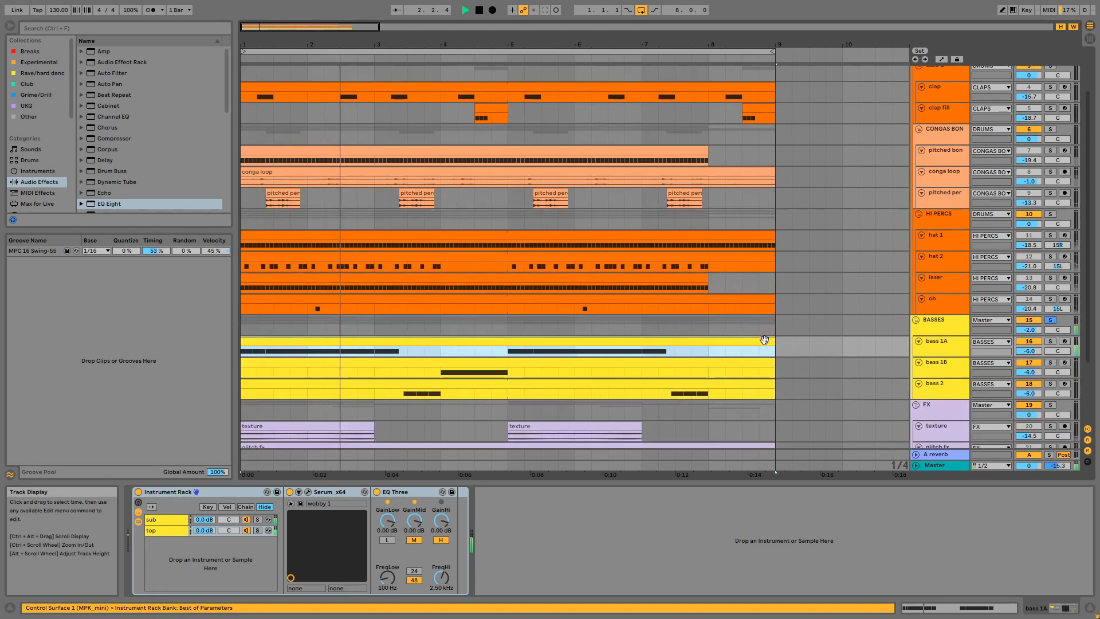
{"action": "scroll", "coordinate": [764, 339], "scroll_direction": "down", "scroll_amount": 4}
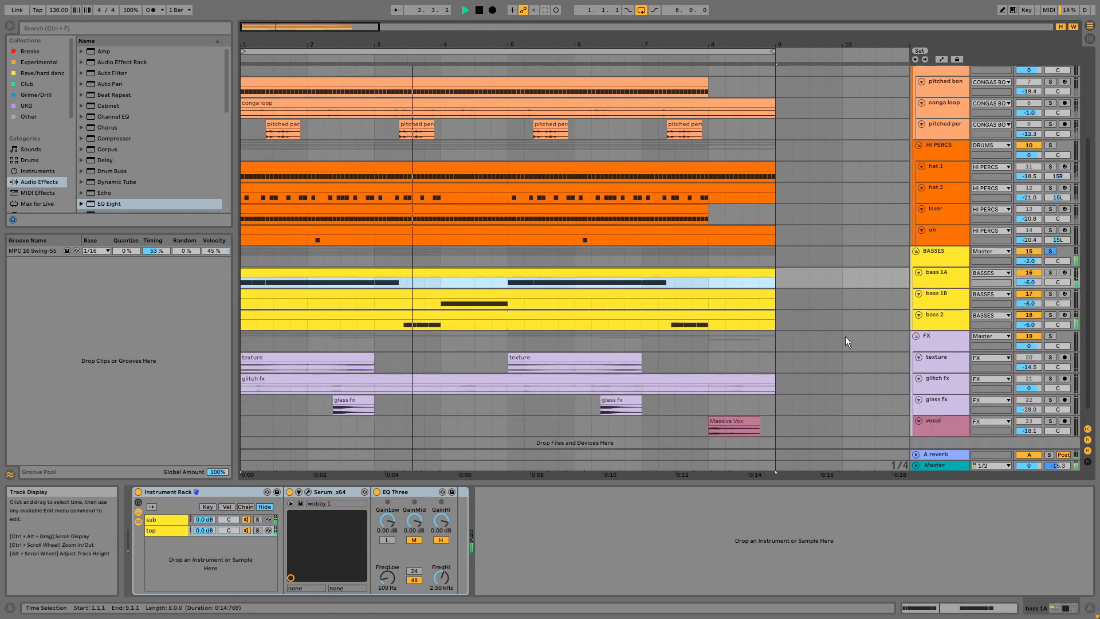
{"action": "left_click", "coordinate": [1051, 251]}
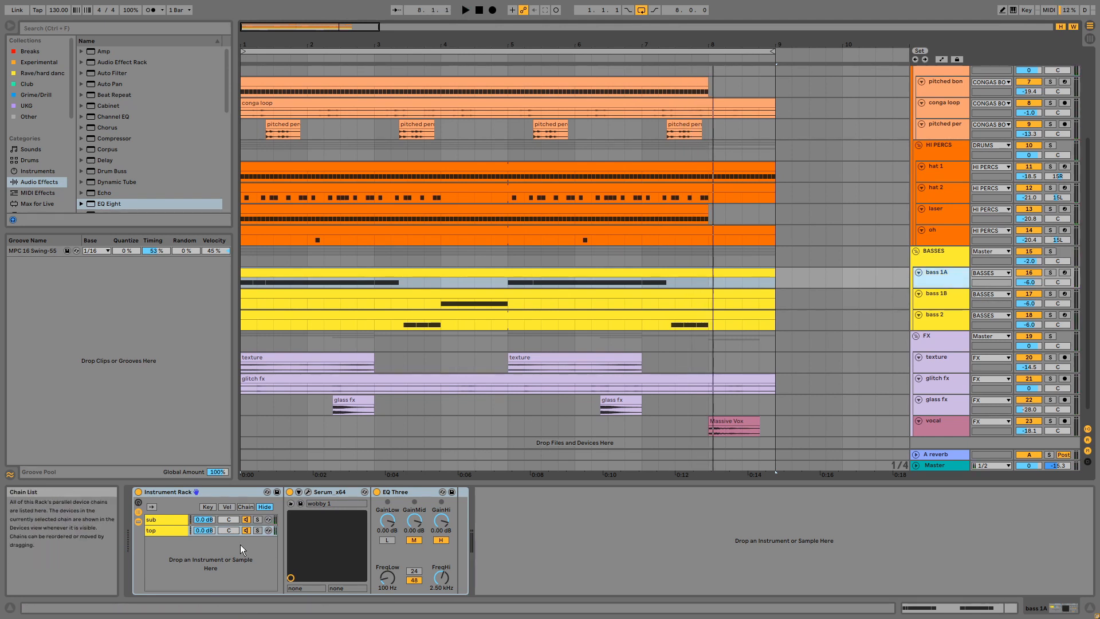
Step: Show the sub and top chains of bass 1A's Instrument Rack, and play the soloed track from the start
{"action": "left_click", "coordinate": [171, 520]}
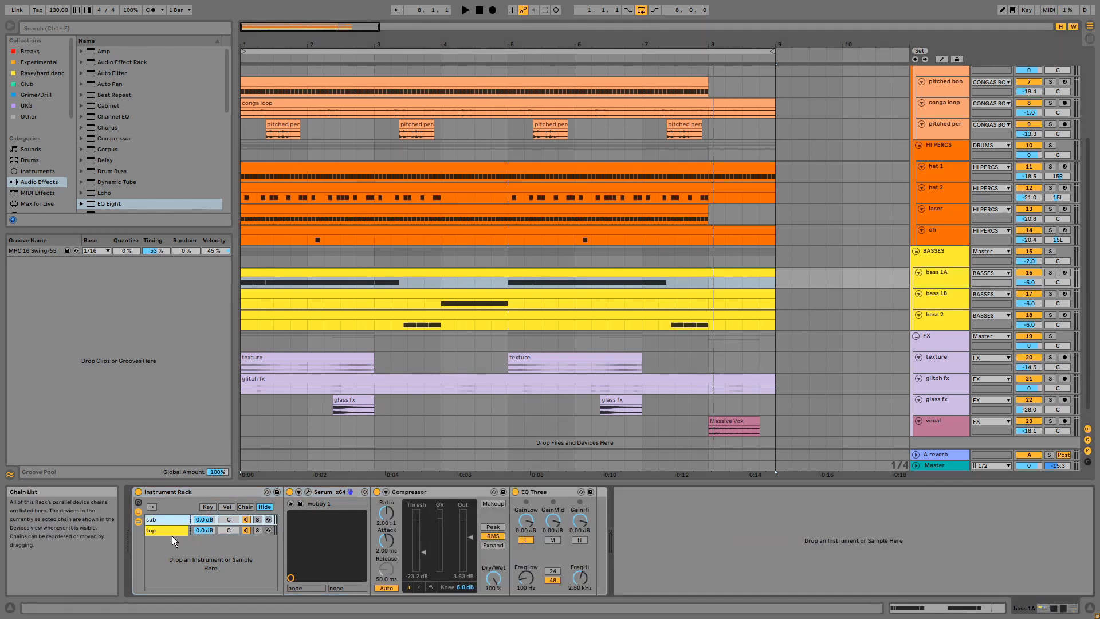
{"action": "key", "text": "Delete"}
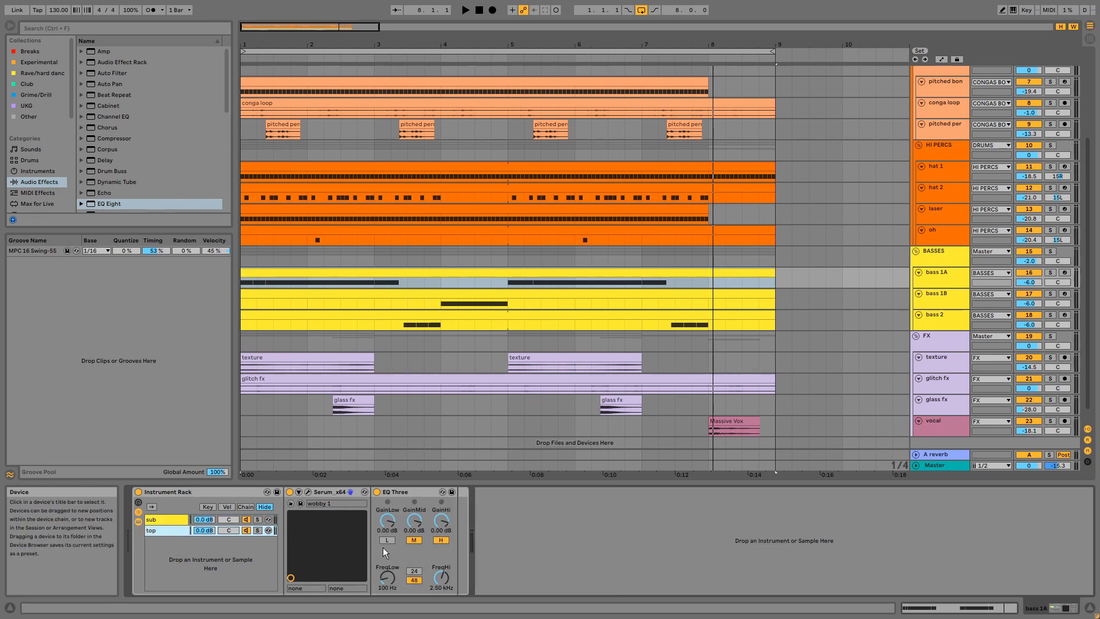
{"action": "left_click", "coordinate": [1045, 274]}
{"action": "key", "text": "space"}
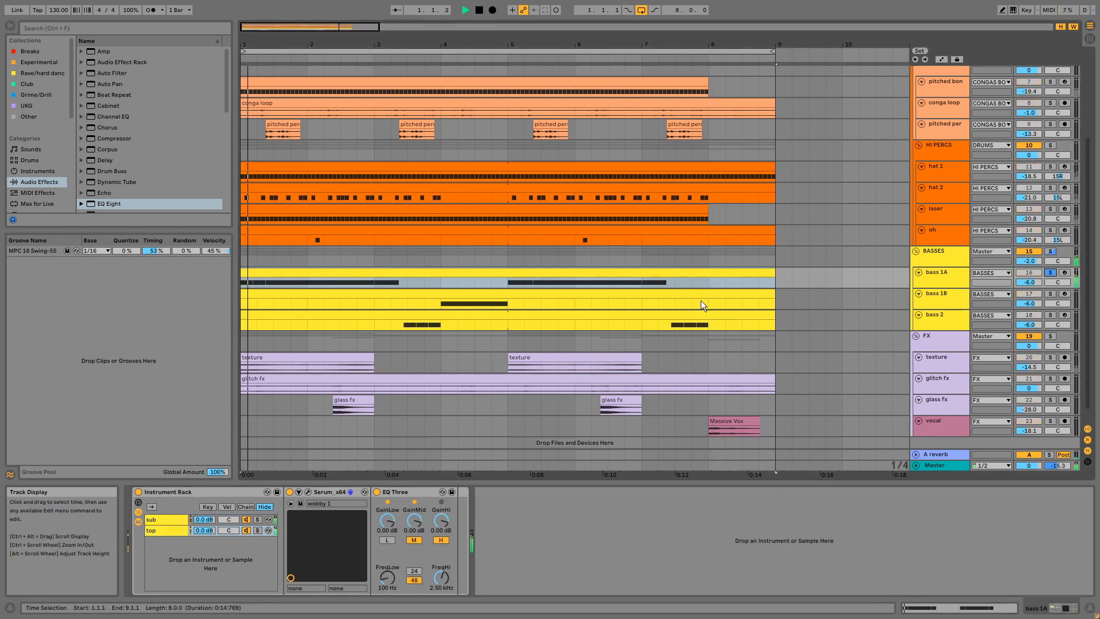
{"action": "left_click", "coordinate": [661, 271]}
{"action": "key", "text": "space"}
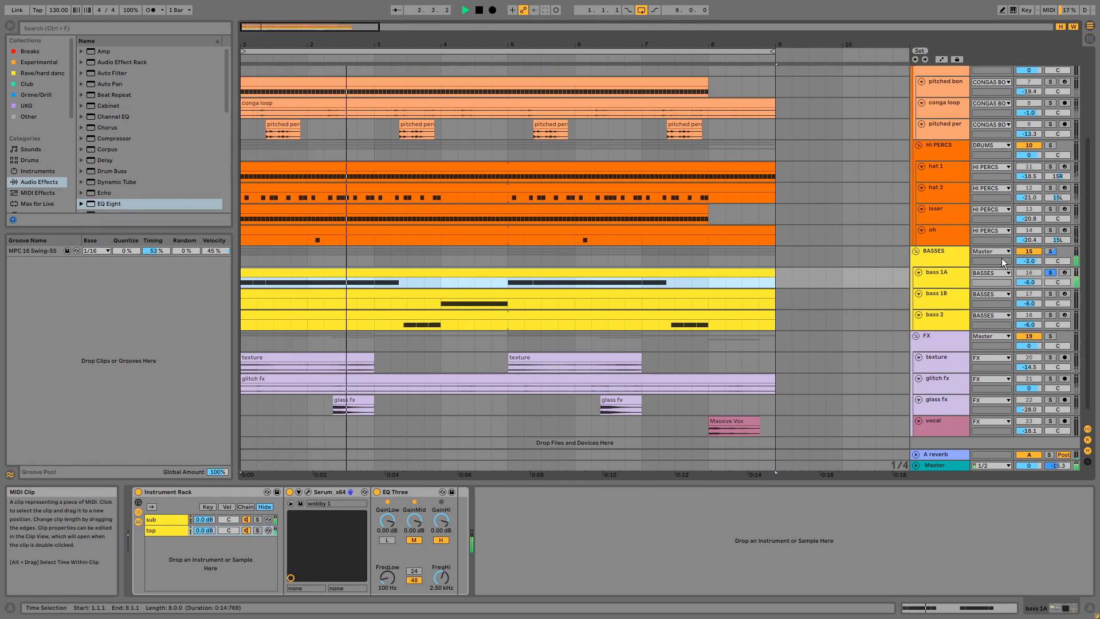
Step: Release bass 1A's solo, examine the notes of its MIDI clip, and return to its devices
{"action": "left_click", "coordinate": [1050, 272]}
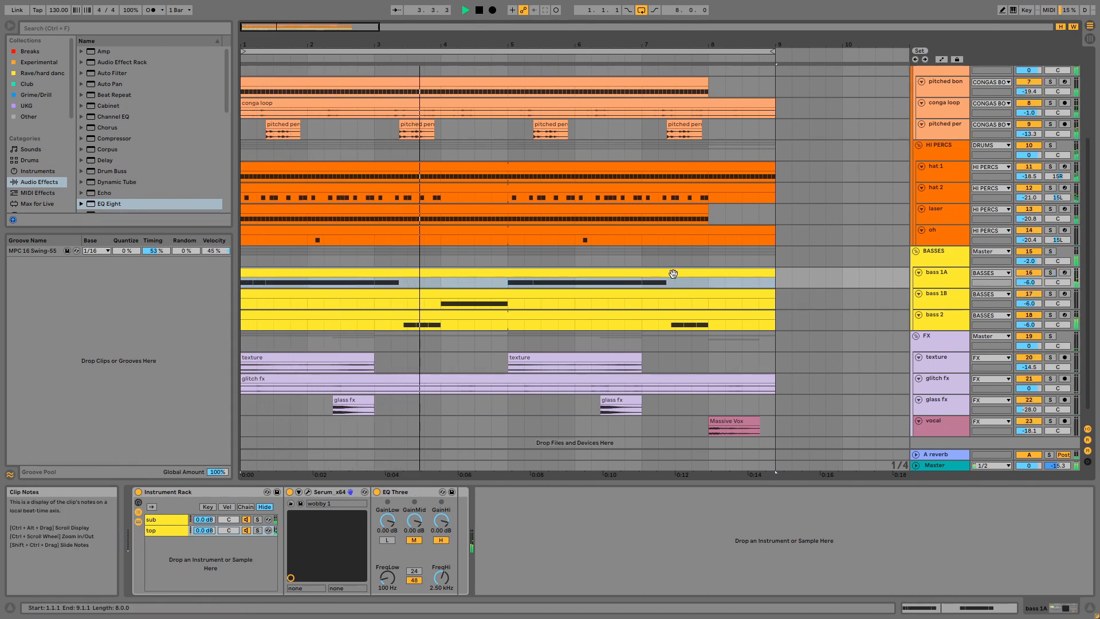
{"action": "double_click", "coordinate": [671, 276]}
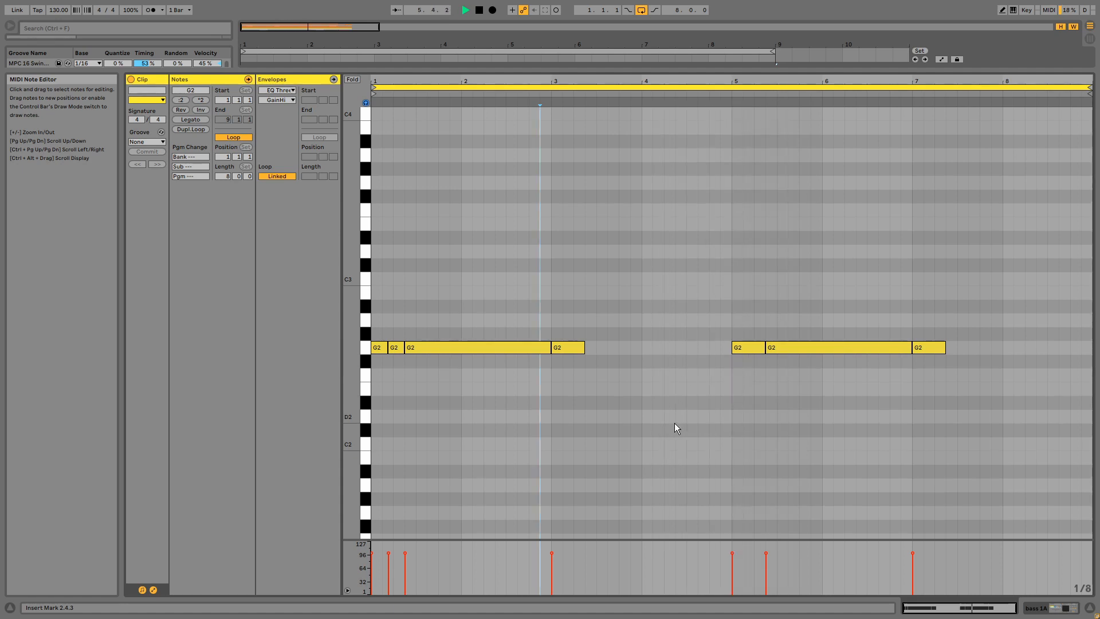
{"action": "key", "text": "shift+Tab"}
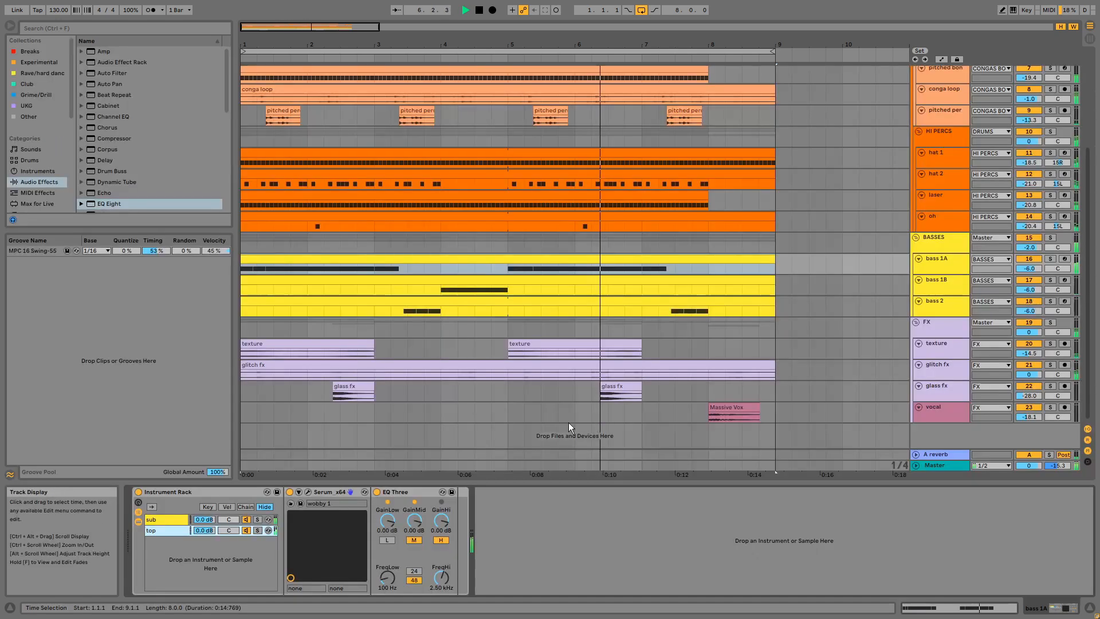
Step: Show LFO 2 in the top chain's Serum and play the soloed bass 1A twice, stopping each time
{"action": "left_click", "coordinate": [310, 491]}
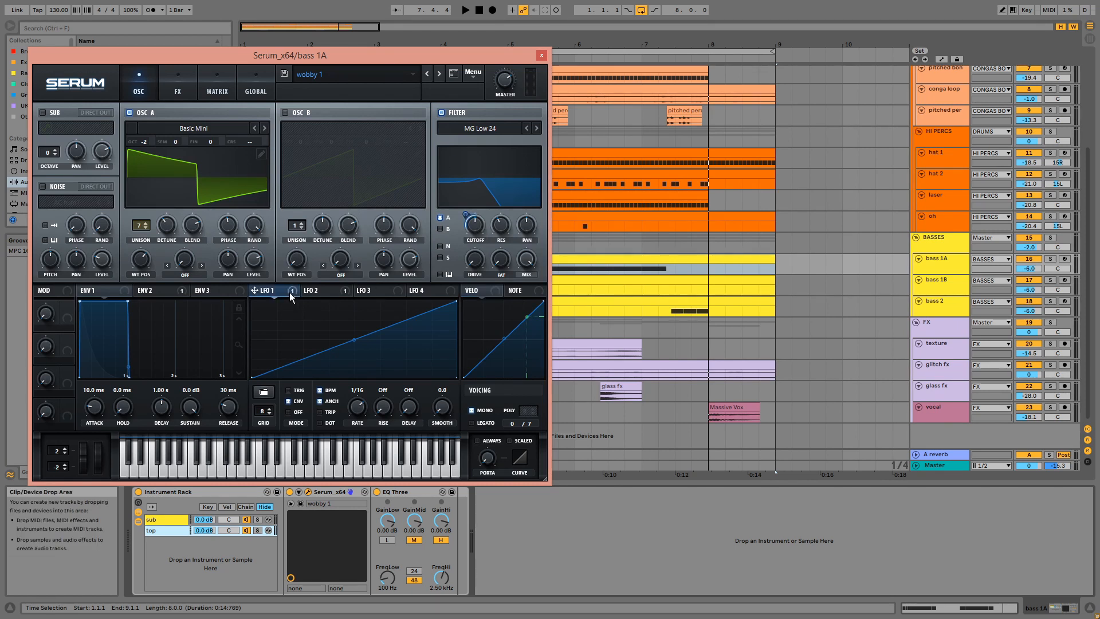
{"action": "left_click", "coordinate": [328, 290]}
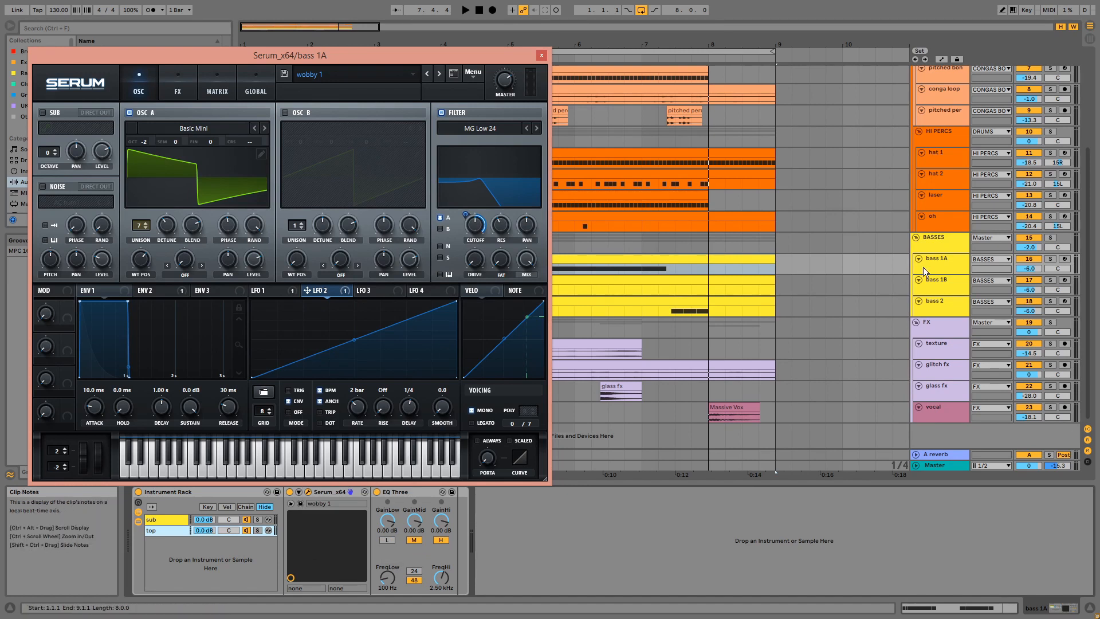
{"action": "left_click", "coordinate": [1049, 259]}
{"action": "key", "text": "space"}
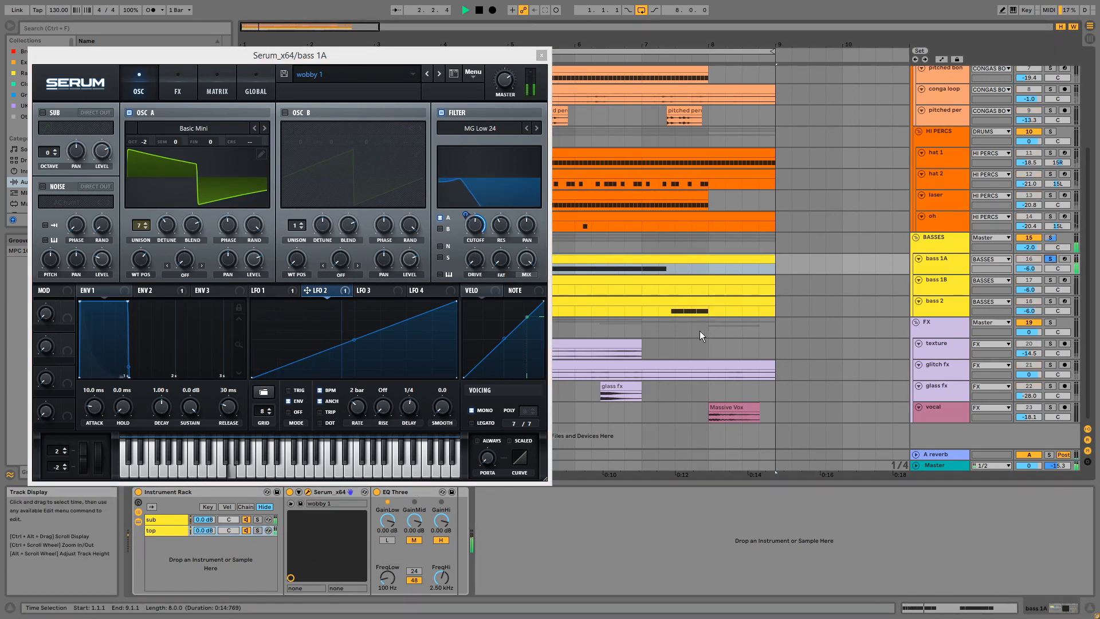
{"action": "key", "text": "space"}
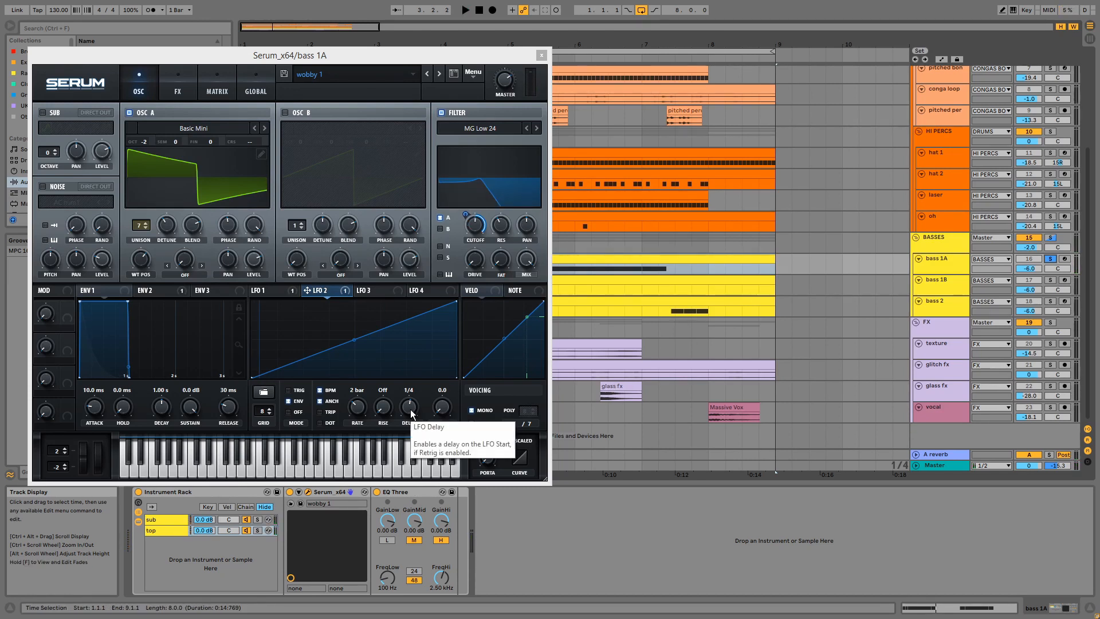
{"action": "key", "text": "space"}
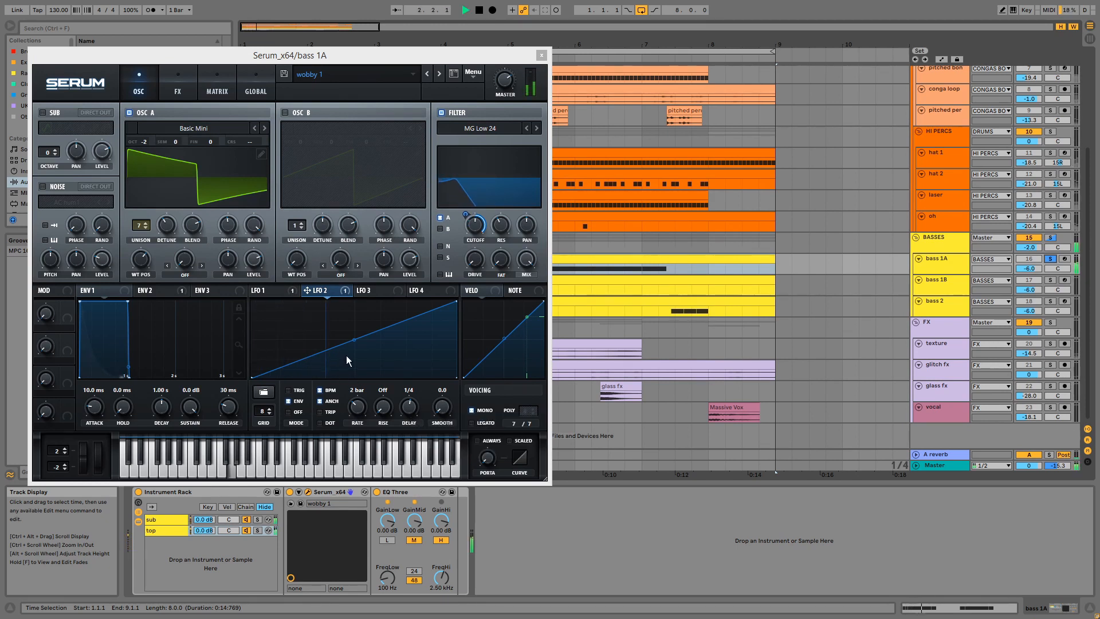
{"action": "key", "text": "space"}
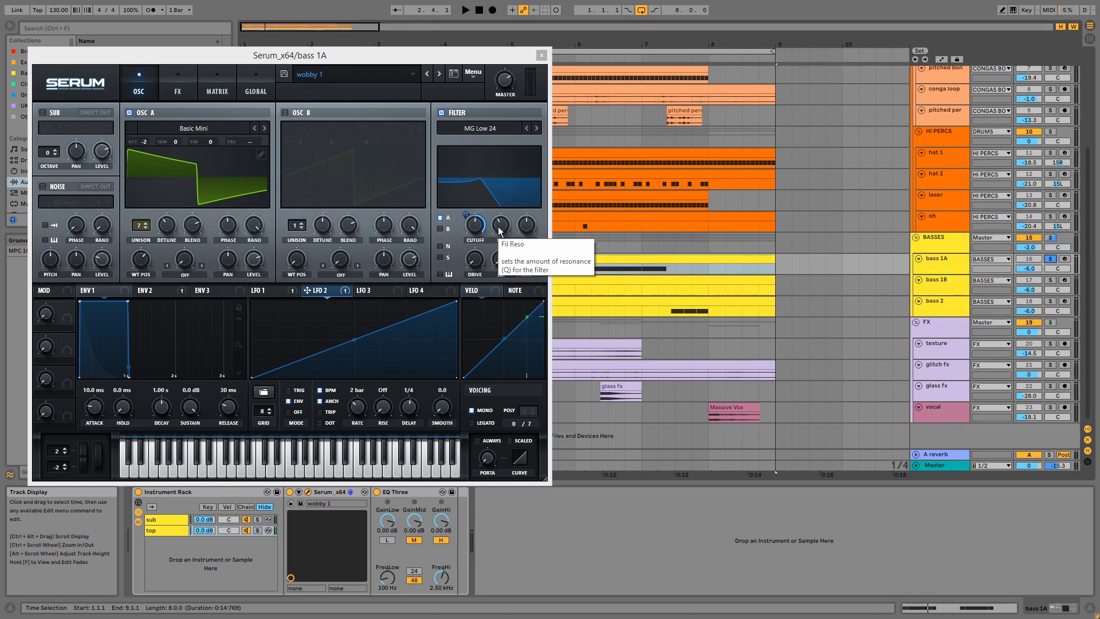
Step: Examine the Distortion and EQ effects in the top chain's Serum, and close the plug-in window
{"action": "left_click", "coordinate": [178, 88]}
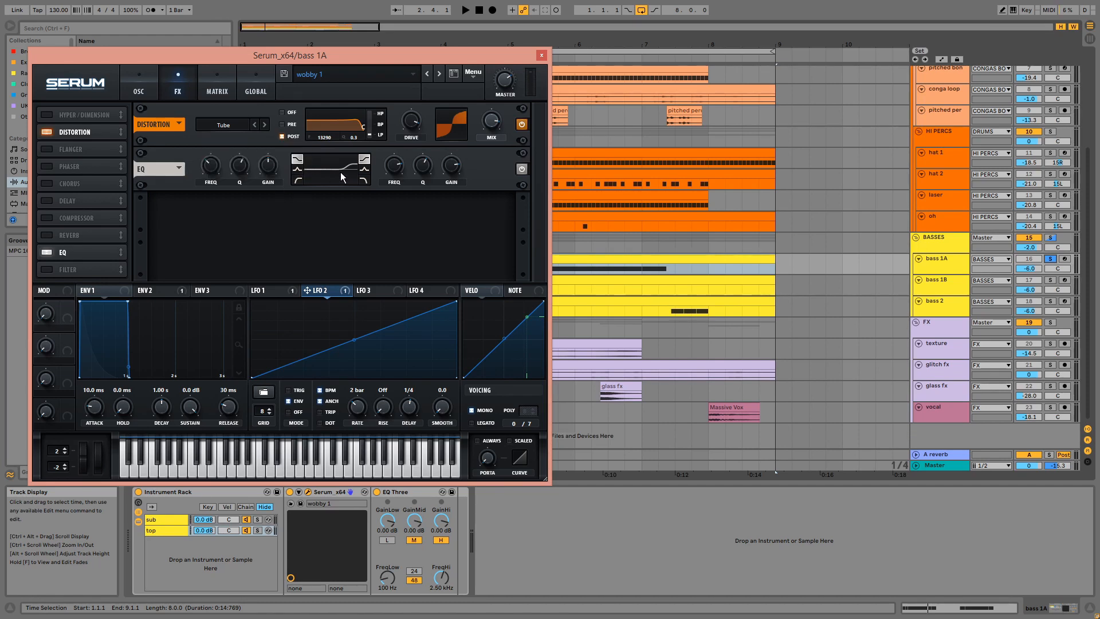
{"action": "left_click", "coordinate": [540, 57]}
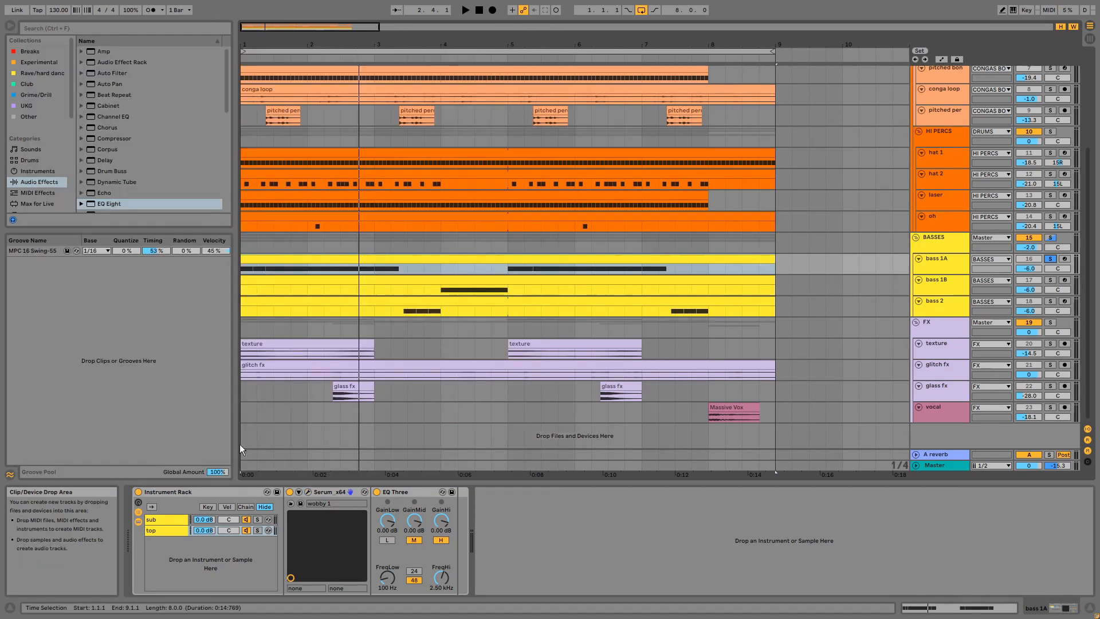
Step: Examine the oscillator and effects pages of the sub chain's Serum, and close the plug-in window
{"action": "left_click", "coordinate": [170, 520]}
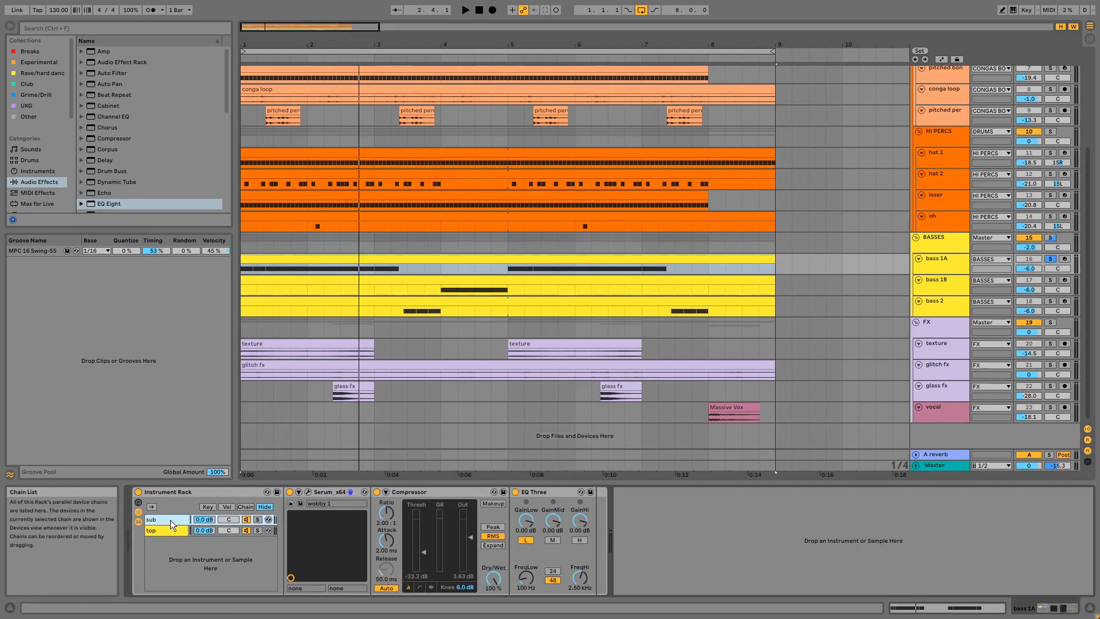
{"action": "left_click", "coordinate": [307, 492]}
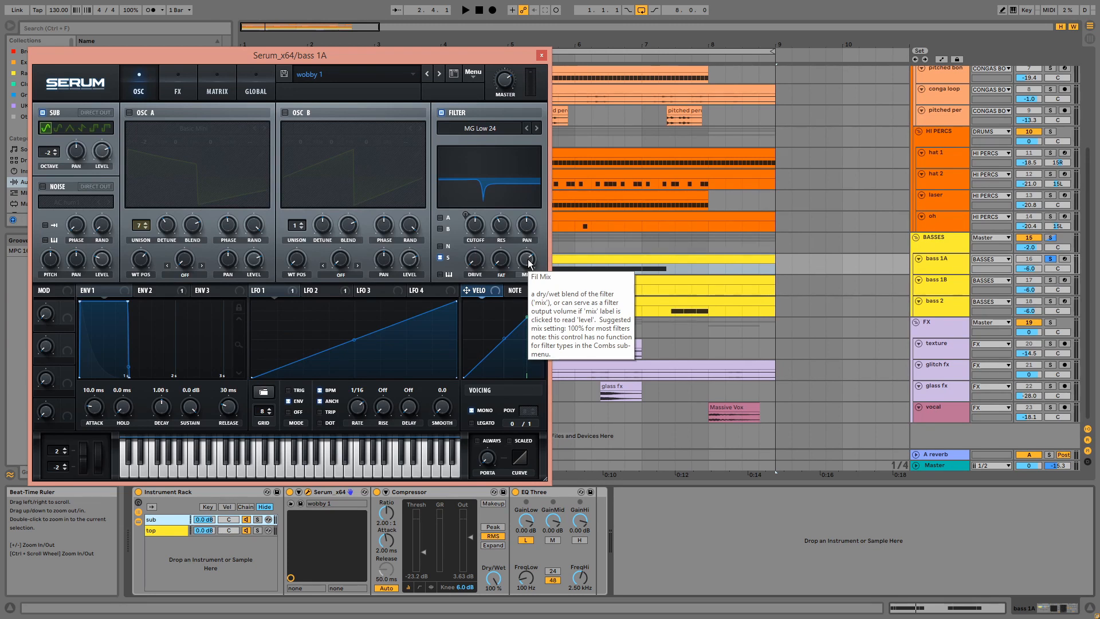
{"action": "left_click", "coordinate": [177, 90]}
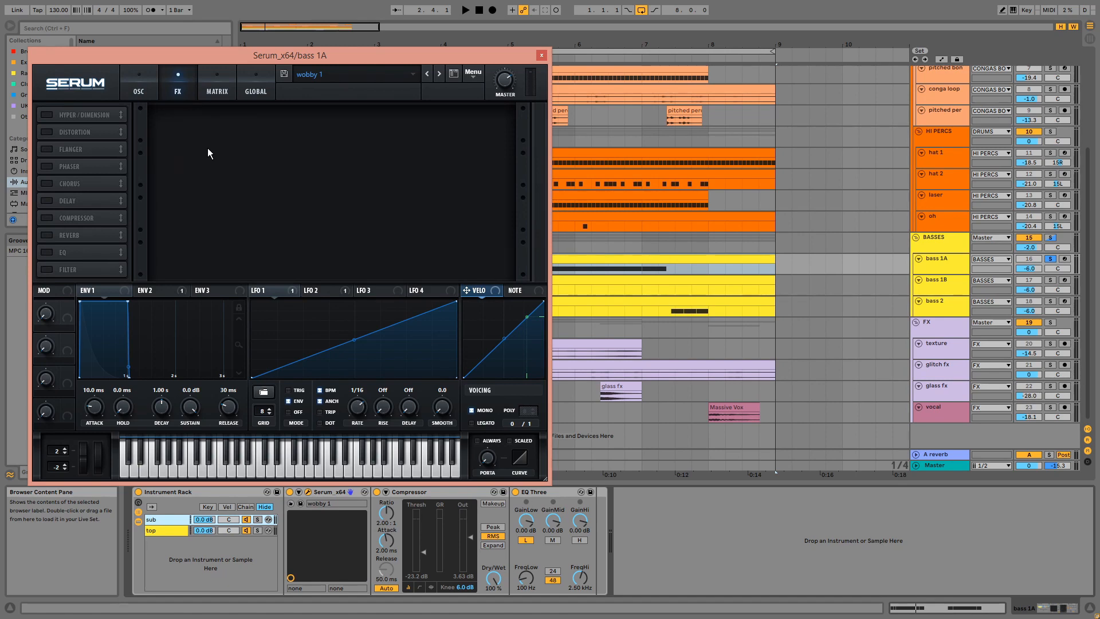
{"action": "left_click", "coordinate": [541, 56]}
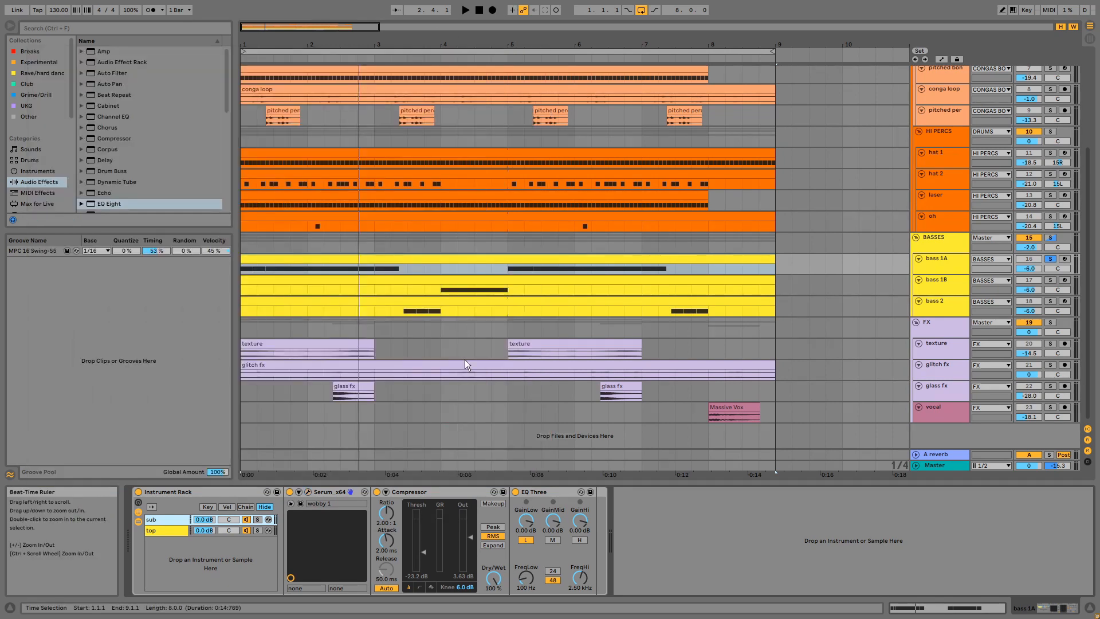
Step: Select the sub chain's Compressor, play bass 1A with the sub chain soloed and unsoloed, and stop playback
{"action": "left_click", "coordinate": [438, 494]}
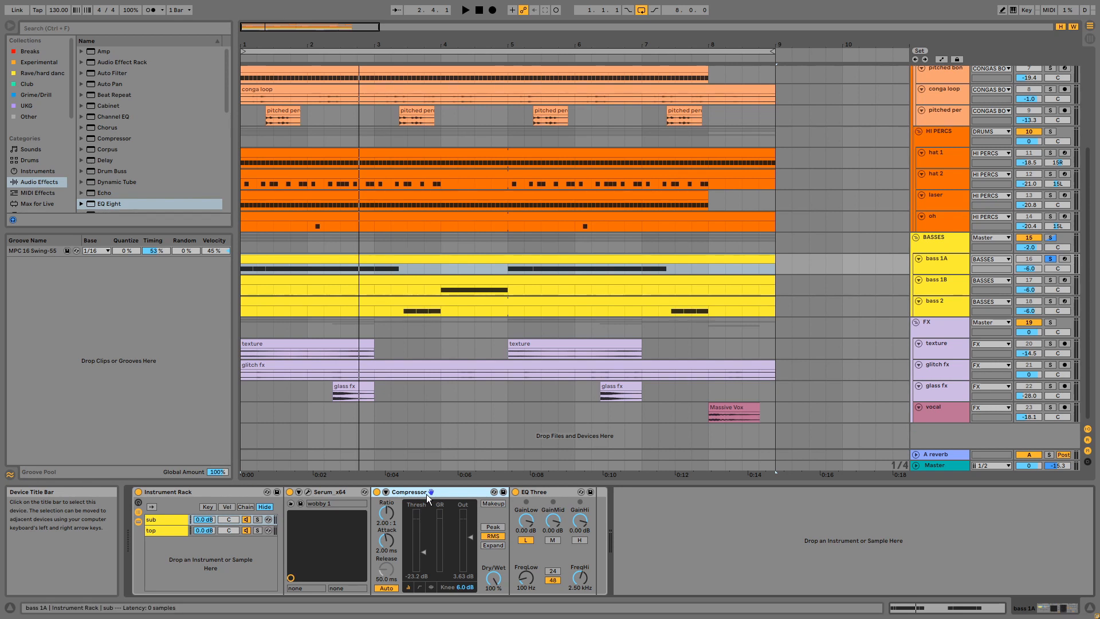
{"action": "left_click", "coordinate": [256, 519]}
{"action": "key", "text": "space"}
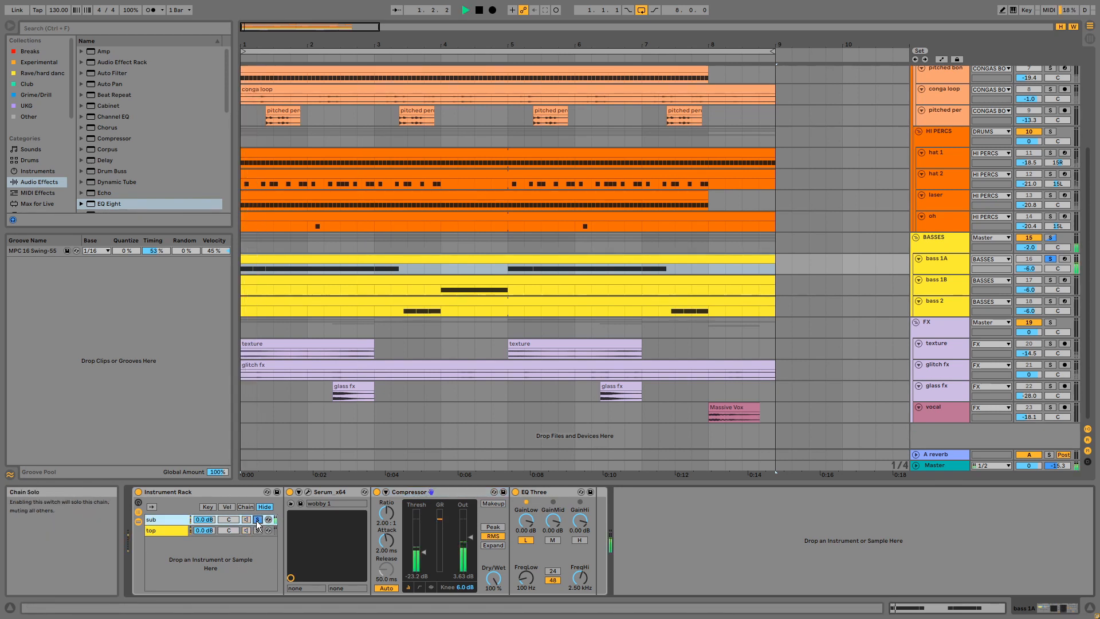
{"action": "left_click", "coordinate": [257, 519]}
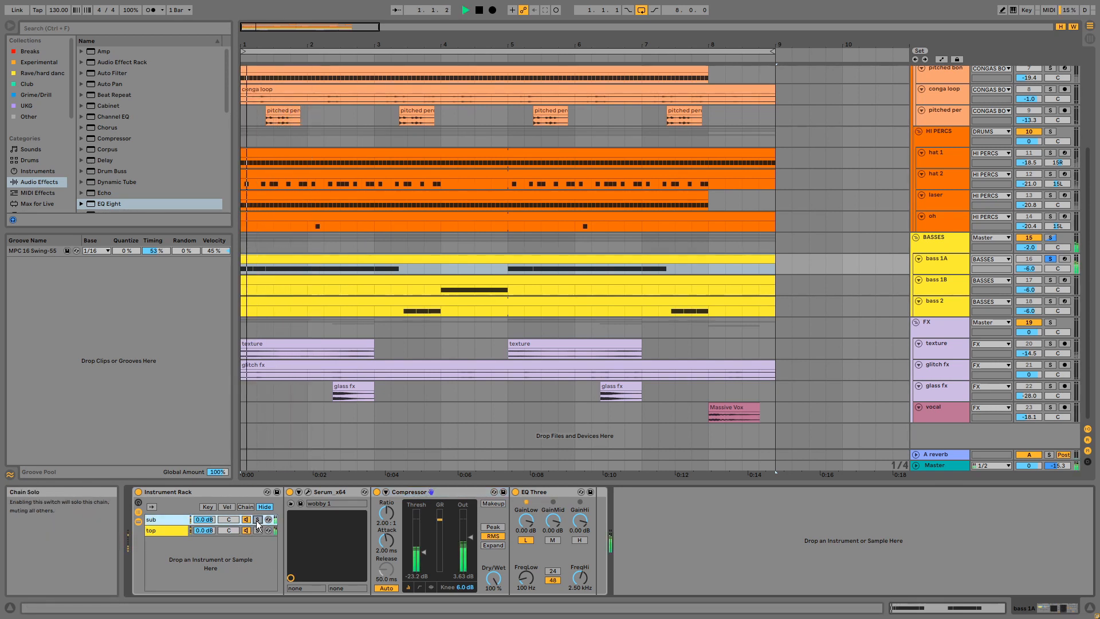
{"action": "key", "text": "space"}
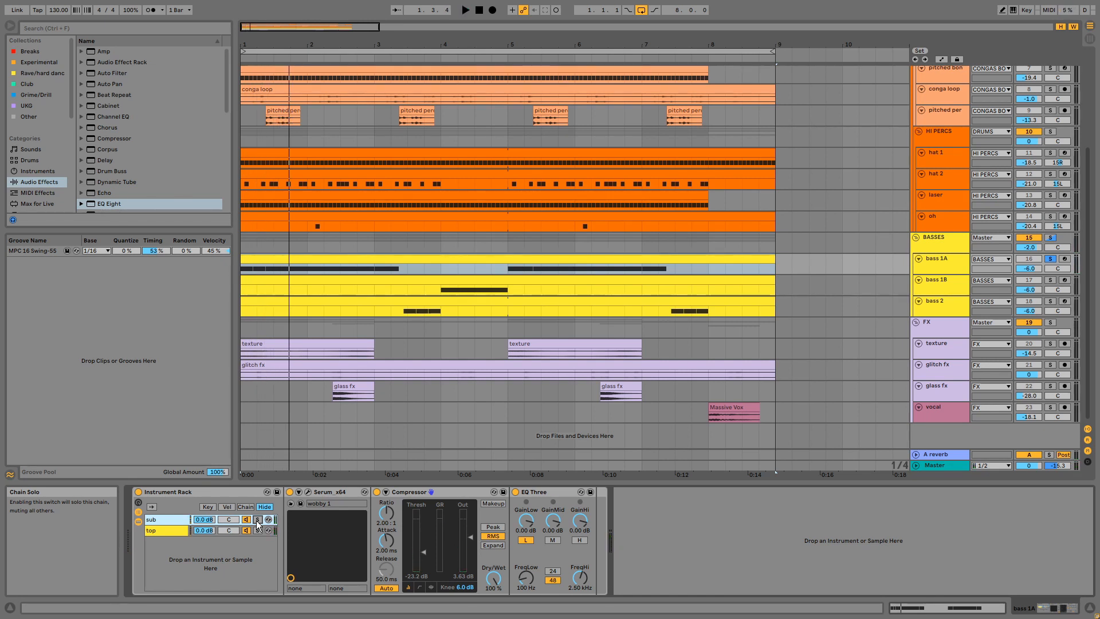
Step: Solo bass 1B, show its Instrument Rack, and examine its MIDI clip at bar 4
{"action": "left_click", "coordinate": [1054, 282]}
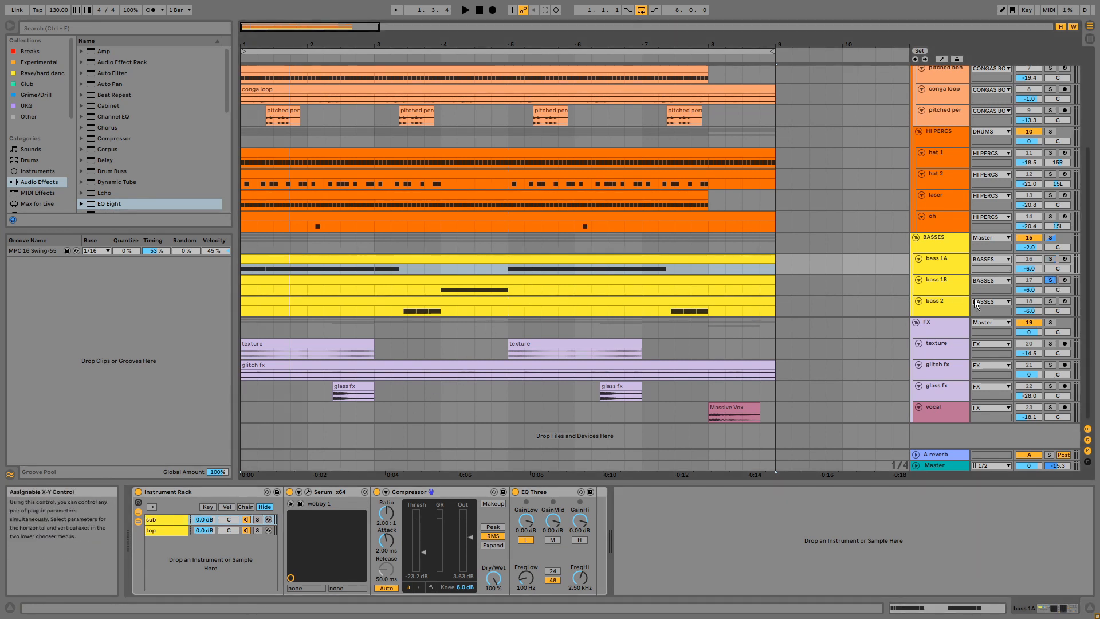
{"action": "left_click", "coordinate": [951, 282]}
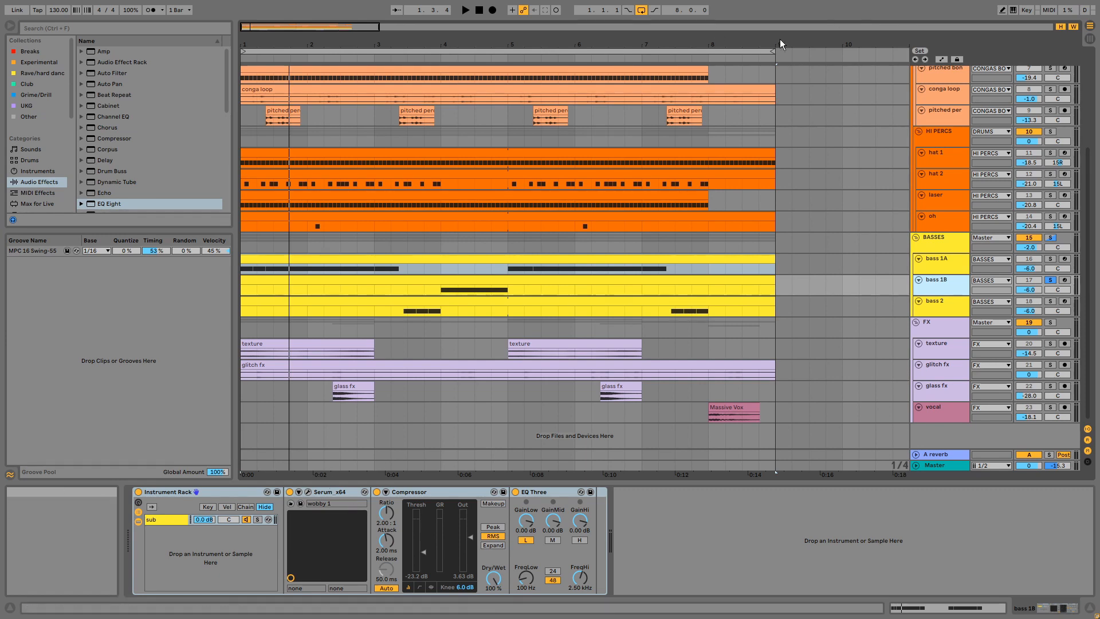
{"action": "left_click", "coordinate": [443, 298]}
{"action": "left_click", "coordinate": [443, 289]}
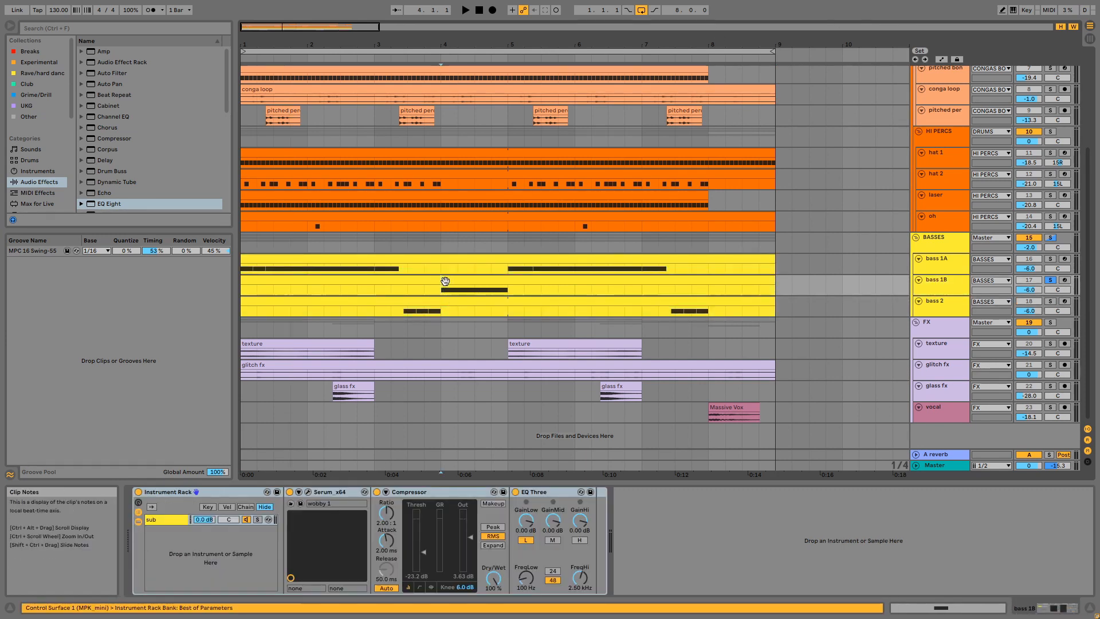
{"action": "double_click", "coordinate": [445, 281]}
{"action": "left_click", "coordinate": [612, 95]}
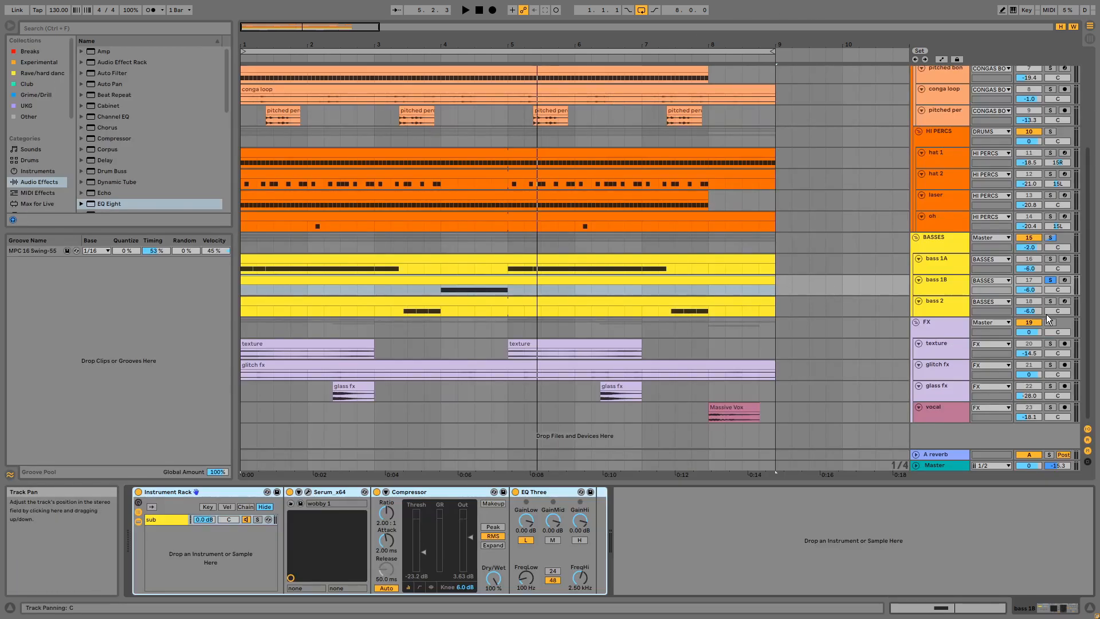
Step: Solo bass 2, show its Massive and EQ Eight devices, and play it from bar 3
{"action": "left_click", "coordinate": [1049, 304]}
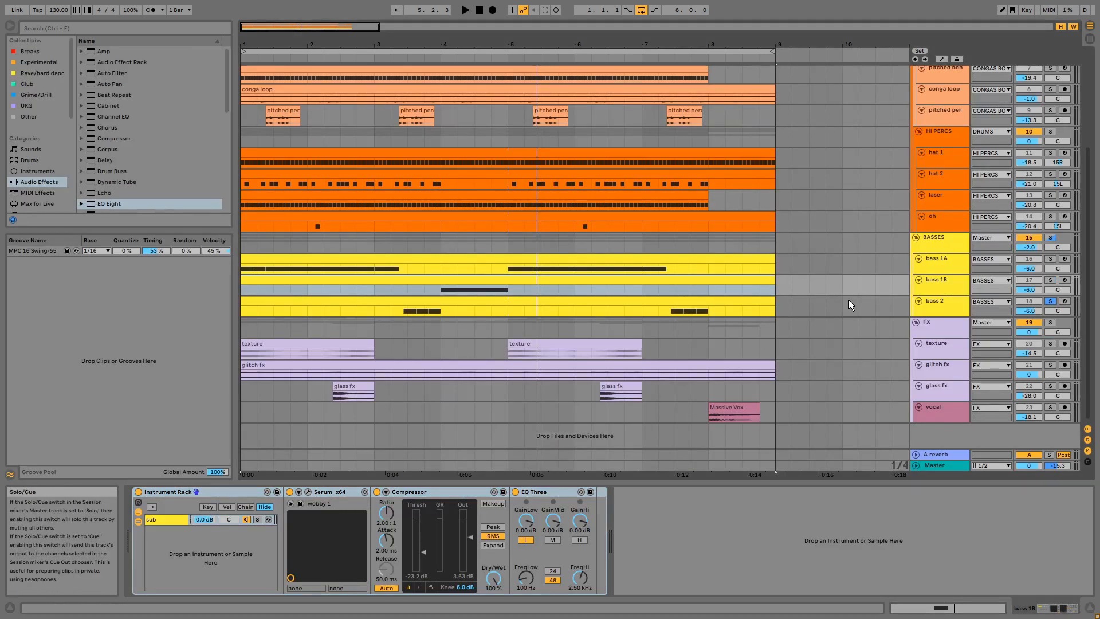
{"action": "left_click", "coordinate": [377, 311]}
{"action": "key", "text": "space"}
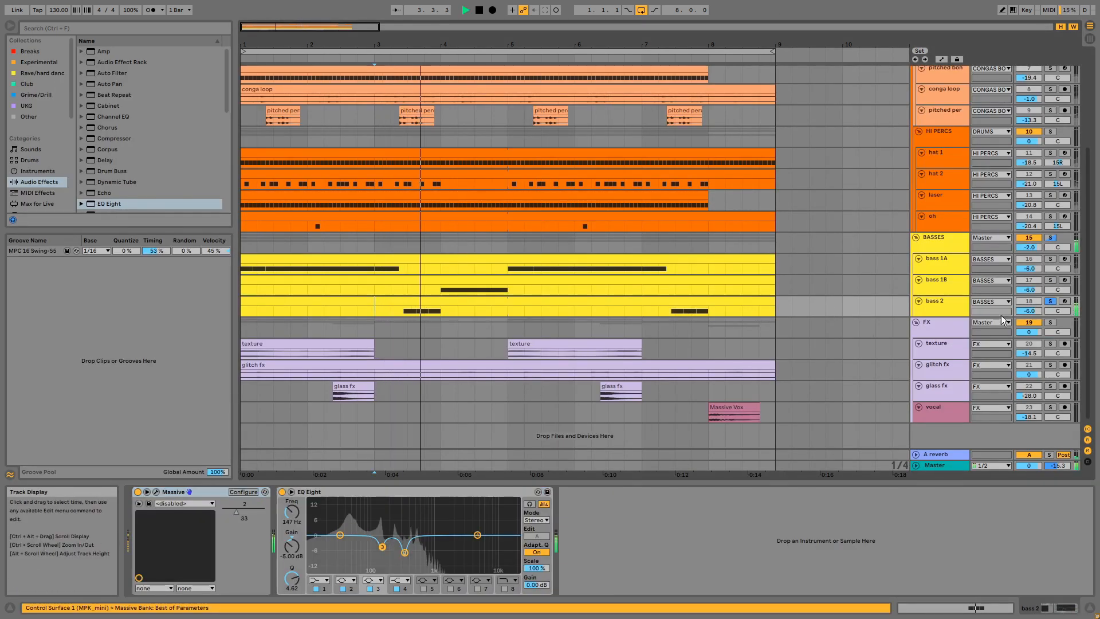
Step: Unsolo bass 2, play the full mix from bar 7, and briefly view bass 2's Massive window
{"action": "left_click", "coordinate": [1049, 304]}
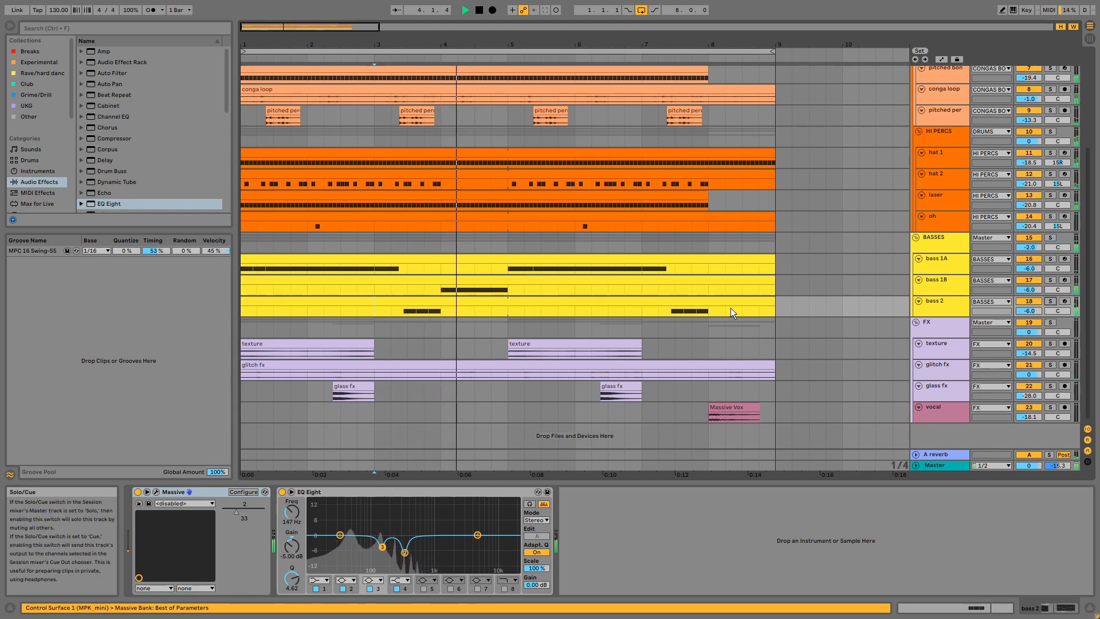
{"action": "left_click", "coordinate": [644, 308]}
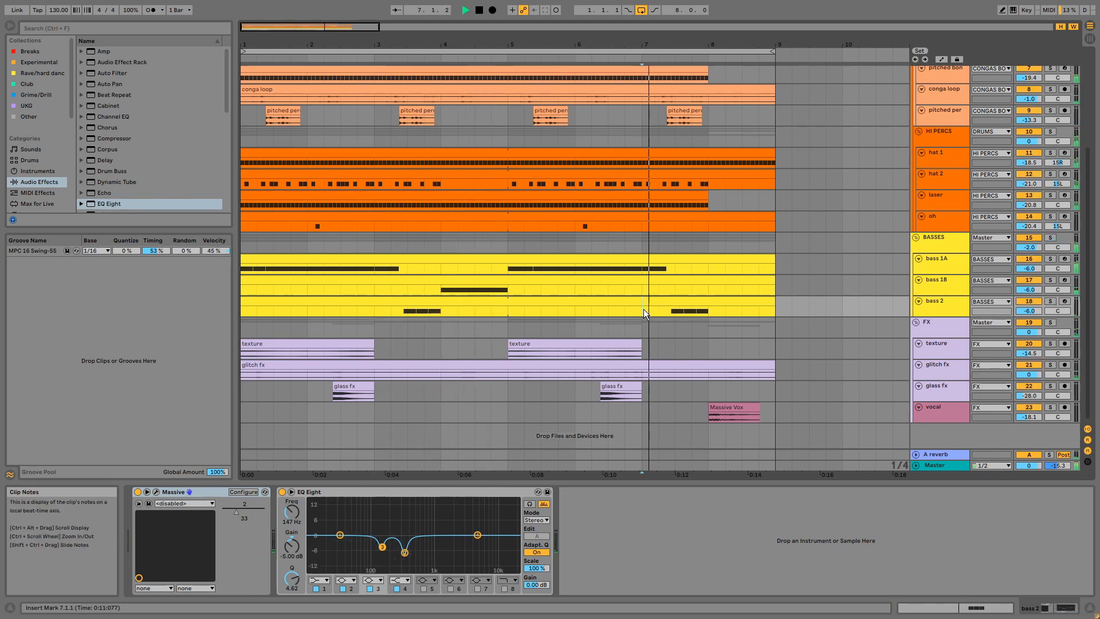
{"action": "left_click", "coordinate": [157, 493]}
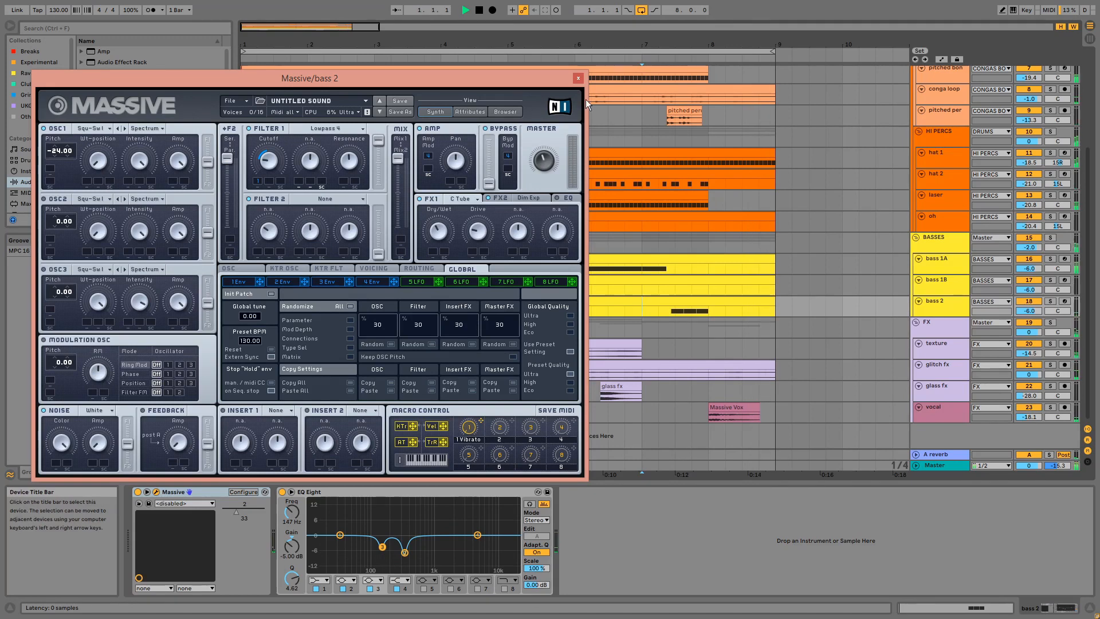
{"action": "left_click", "coordinate": [578, 78]}
Step: Examine the notes in bass 2's MIDI clip, and view its Massive's 1 Env and FX2 pages before closing the plug-in window
{"action": "double_click", "coordinate": [491, 300]}
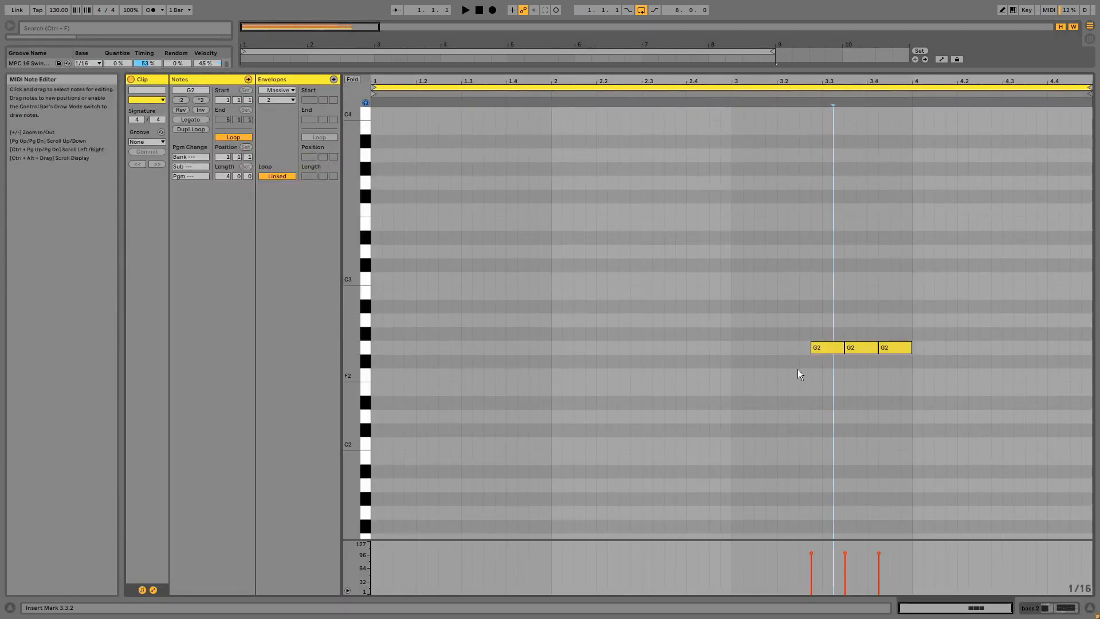
{"action": "left_click", "coordinate": [856, 347]}
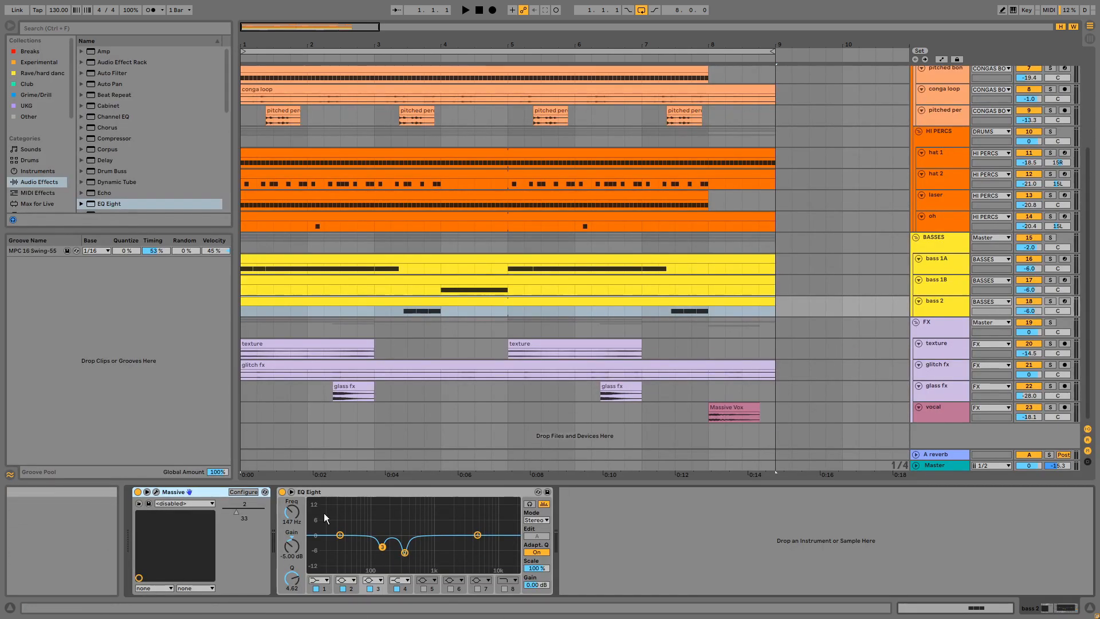
{"action": "left_click", "coordinate": [156, 492]}
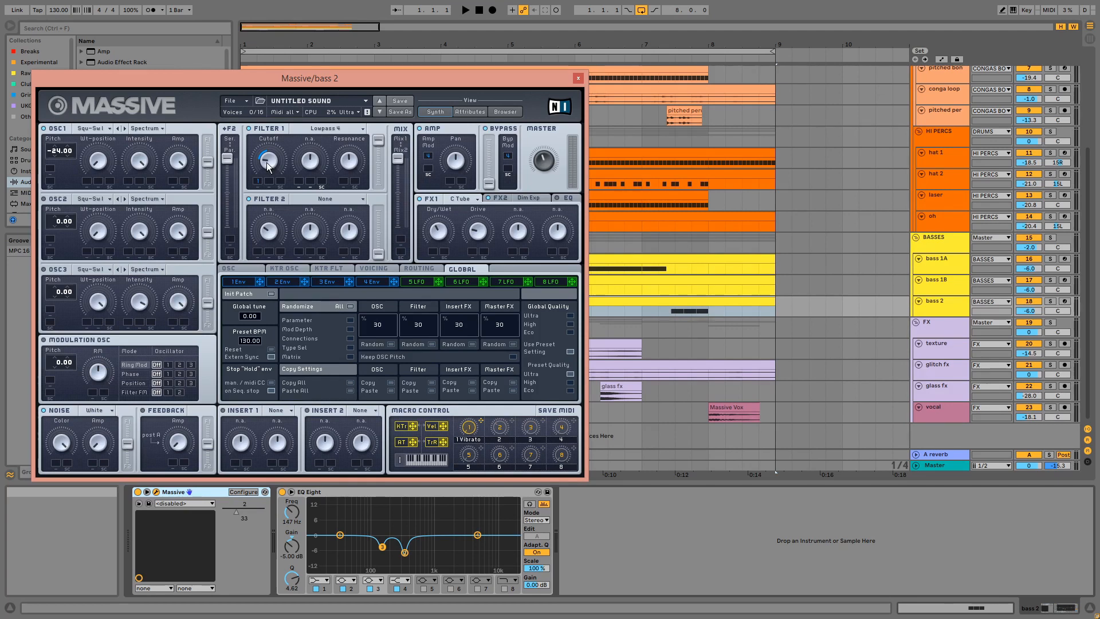
{"action": "left_click", "coordinate": [250, 284]}
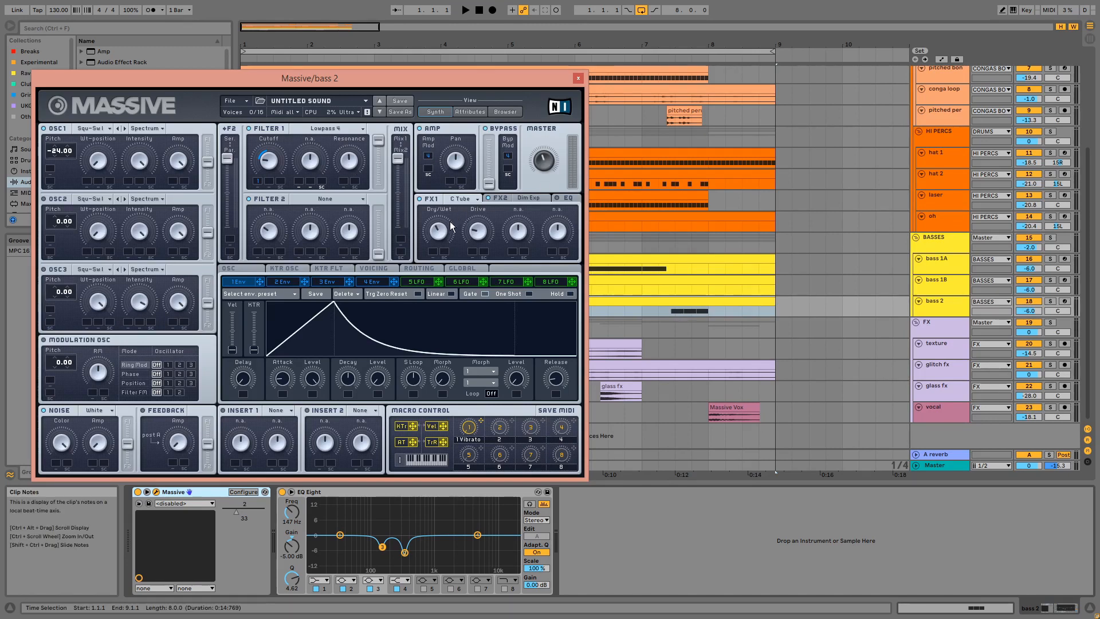
{"action": "left_click", "coordinate": [507, 198]}
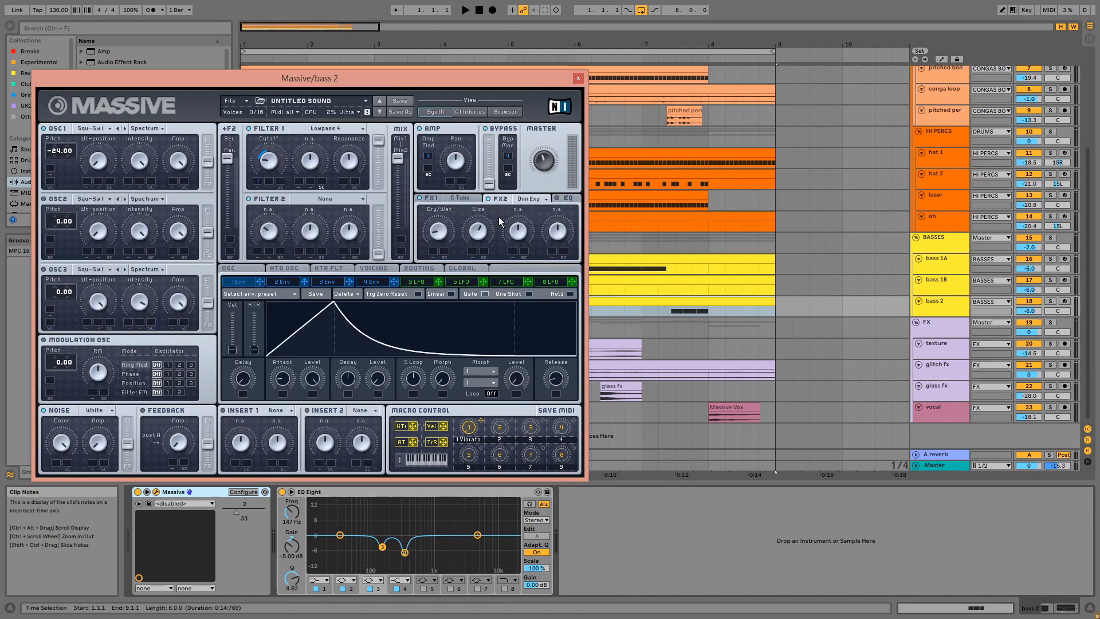
{"action": "left_click", "coordinate": [577, 79]}
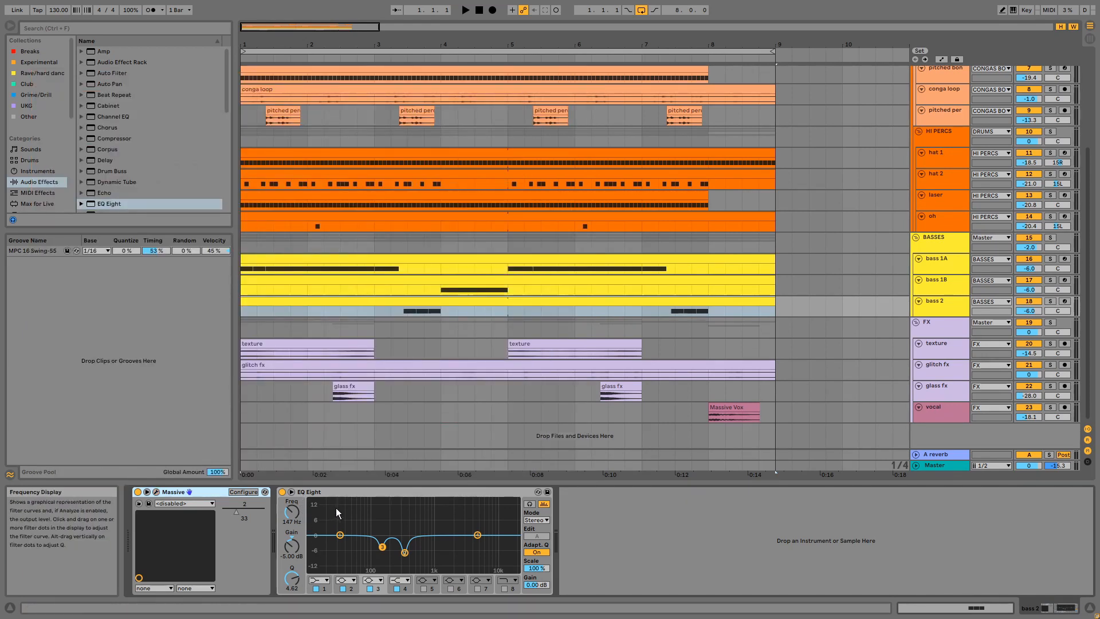
Step: Solo bass 2, play it from 3.2.1, and compare its sound with EQ Eight bypassed and active
{"action": "left_click", "coordinate": [1050, 300]}
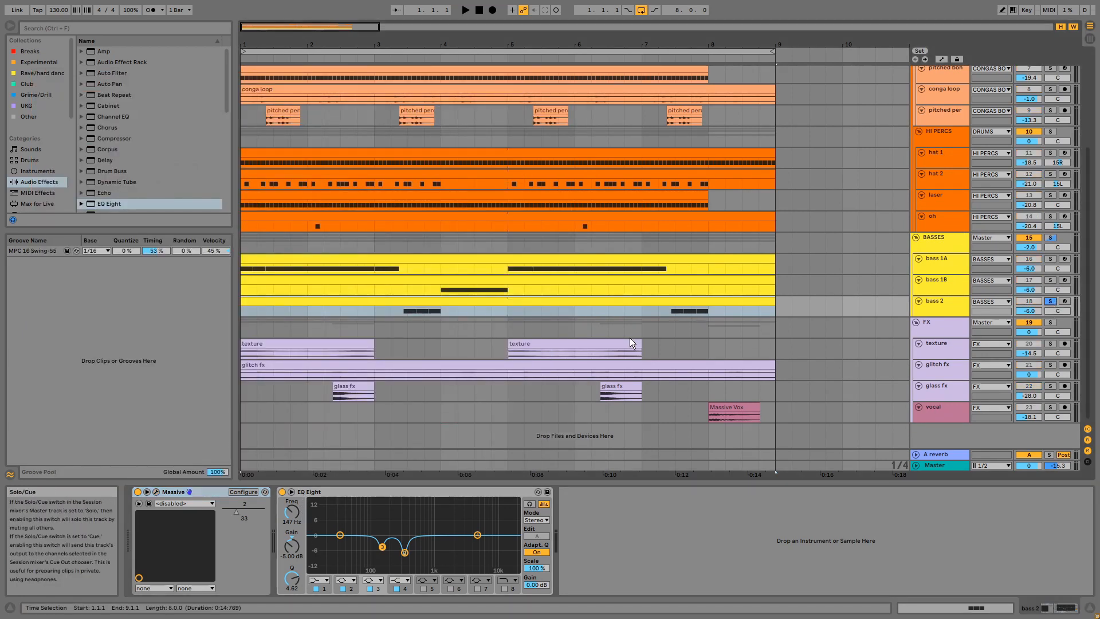
{"action": "left_click", "coordinate": [402, 312]}
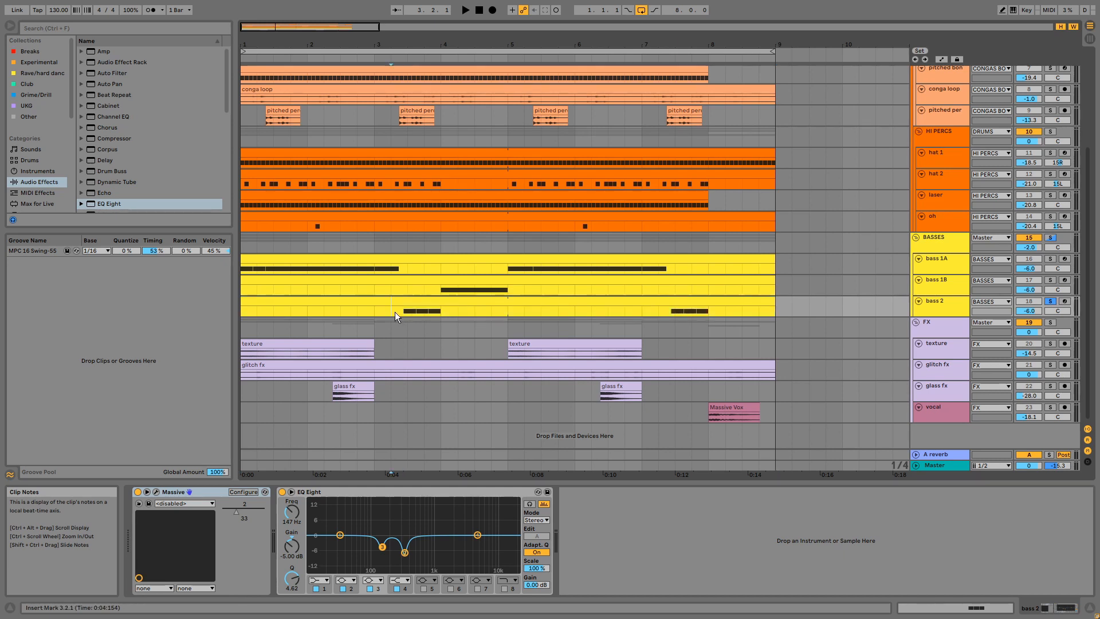
{"action": "left_click", "coordinate": [392, 311]}
{"action": "key", "text": "space"}
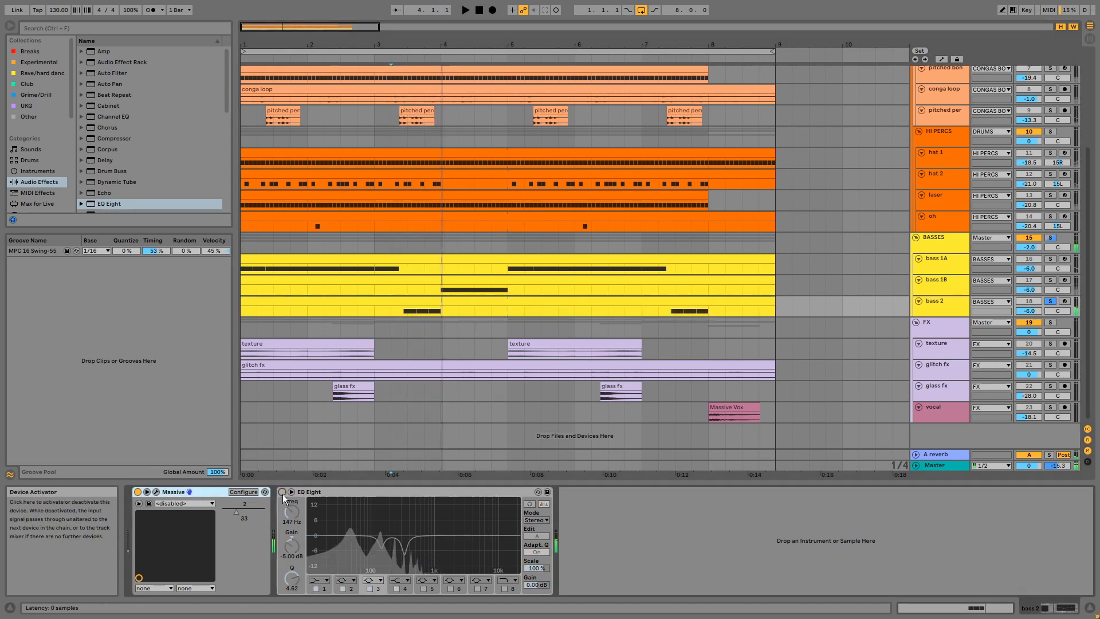
{"action": "left_click", "coordinate": [282, 492]}
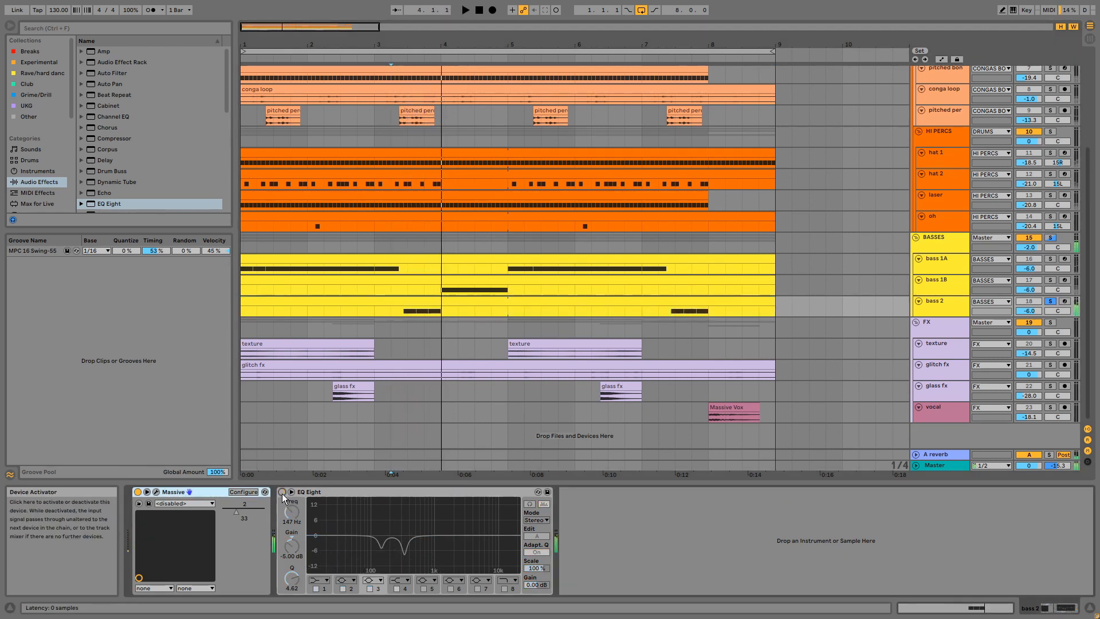
{"action": "left_click", "coordinate": [282, 492]}
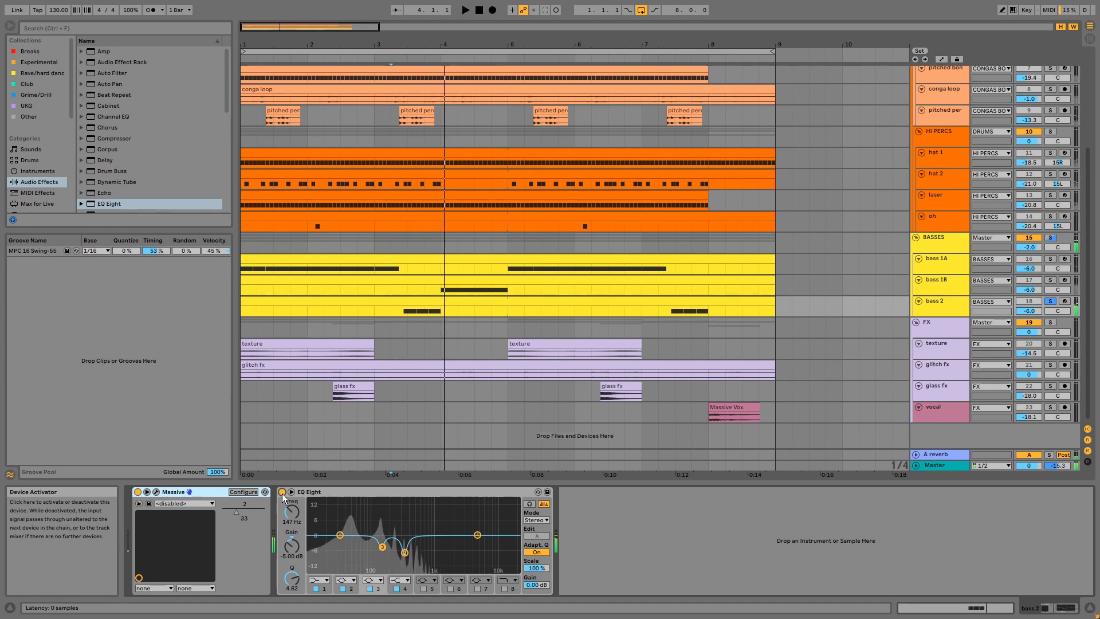
Step: Examine the BASSES group's EQ Eight, Bass Mono and sub sidechain rack, and enlarge the group track to reveal its reverb send
{"action": "left_click", "coordinate": [947, 249]}
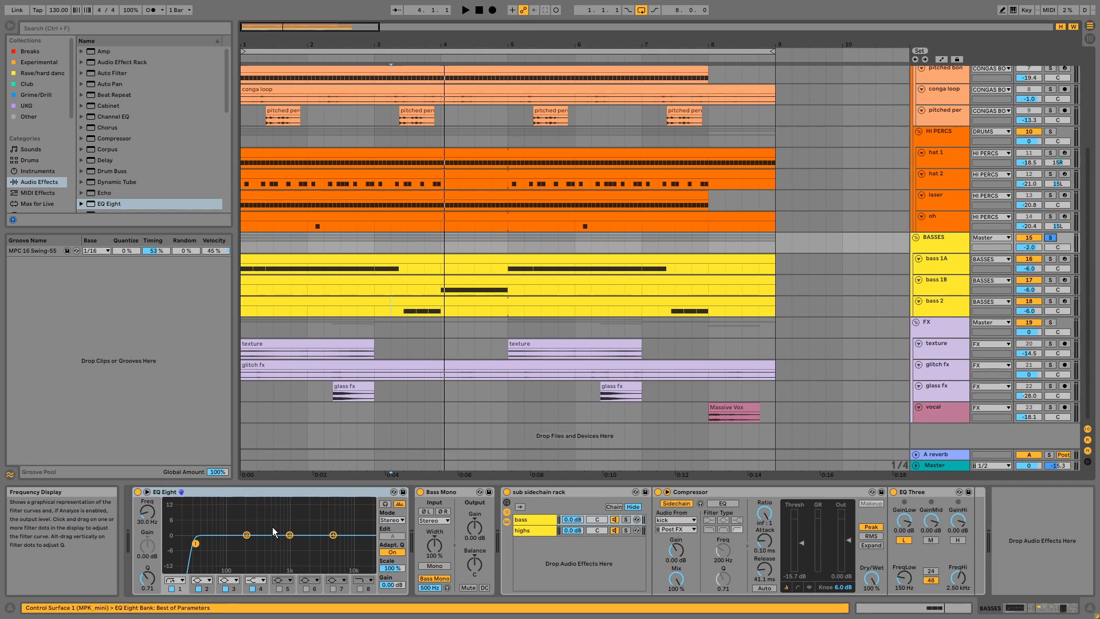
{"action": "left_click", "coordinate": [461, 494]}
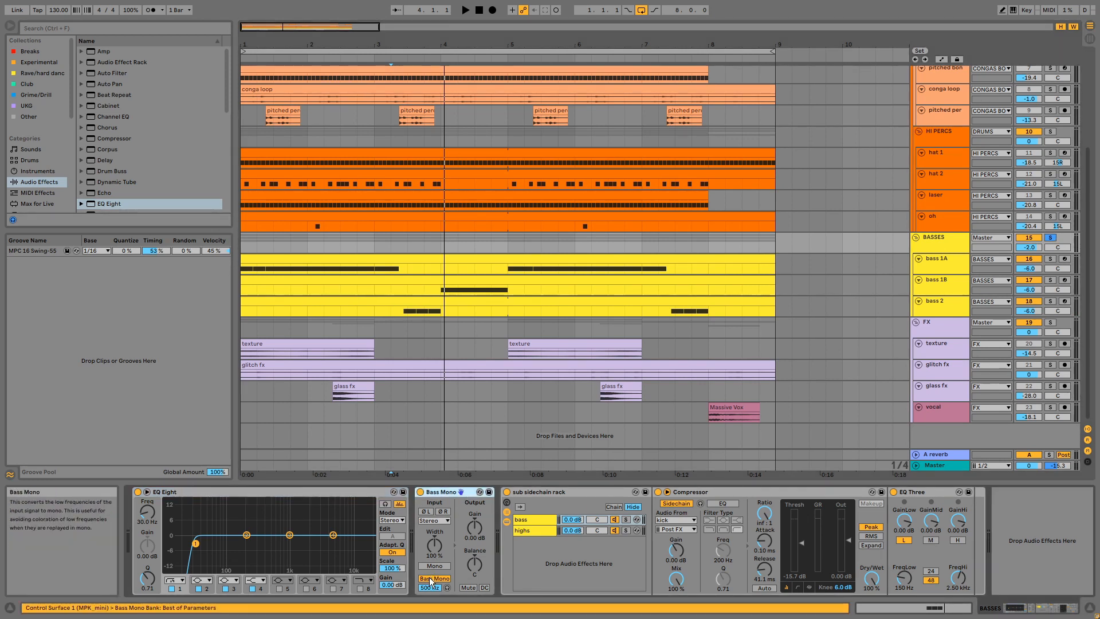
{"action": "left_click", "coordinate": [553, 493]}
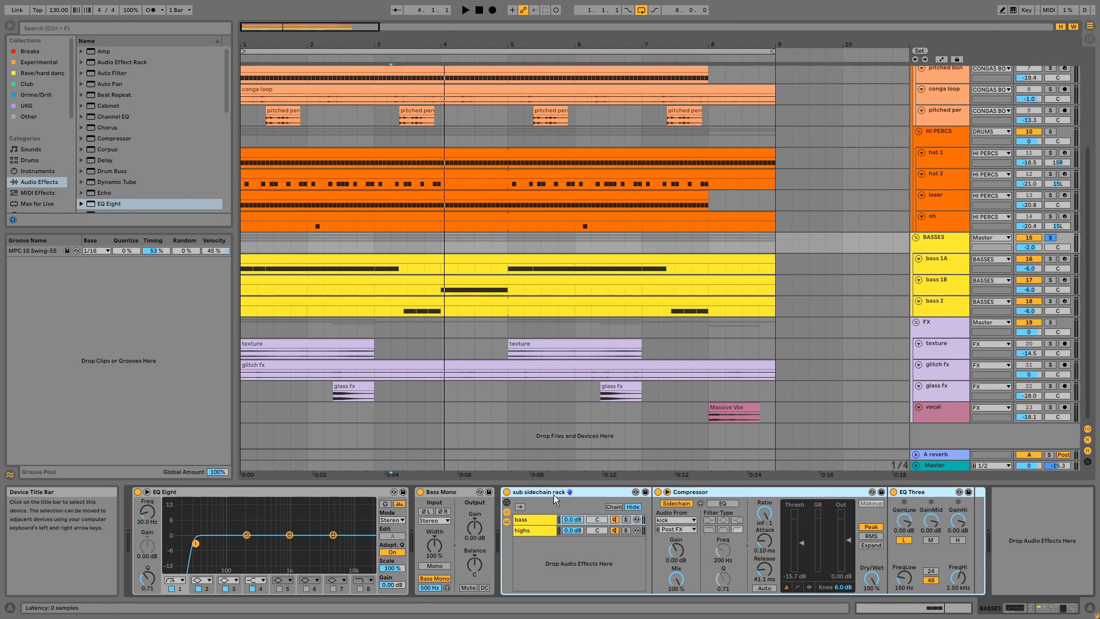
{"action": "left_click", "coordinate": [960, 247]}
{"action": "left_click_drag", "start_coordinate": [954, 257], "coordinate": [954, 267]}
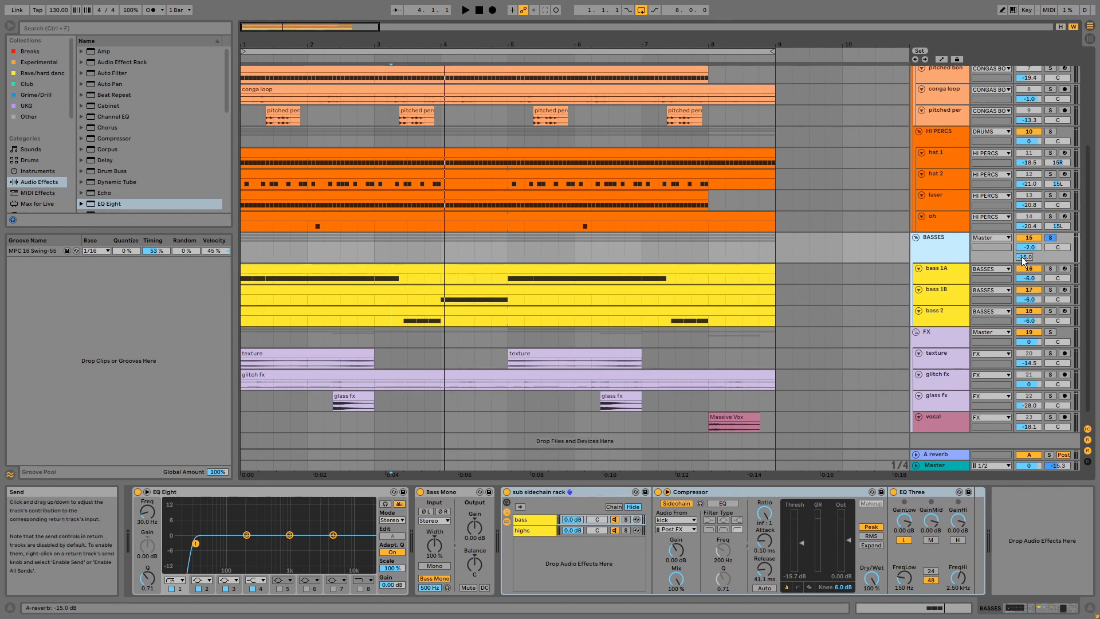
Step: Play the soloed FX group from the first texture clip and from bar 8, and unsolo it to hear the full mix
{"action": "left_click", "coordinate": [393, 367]}
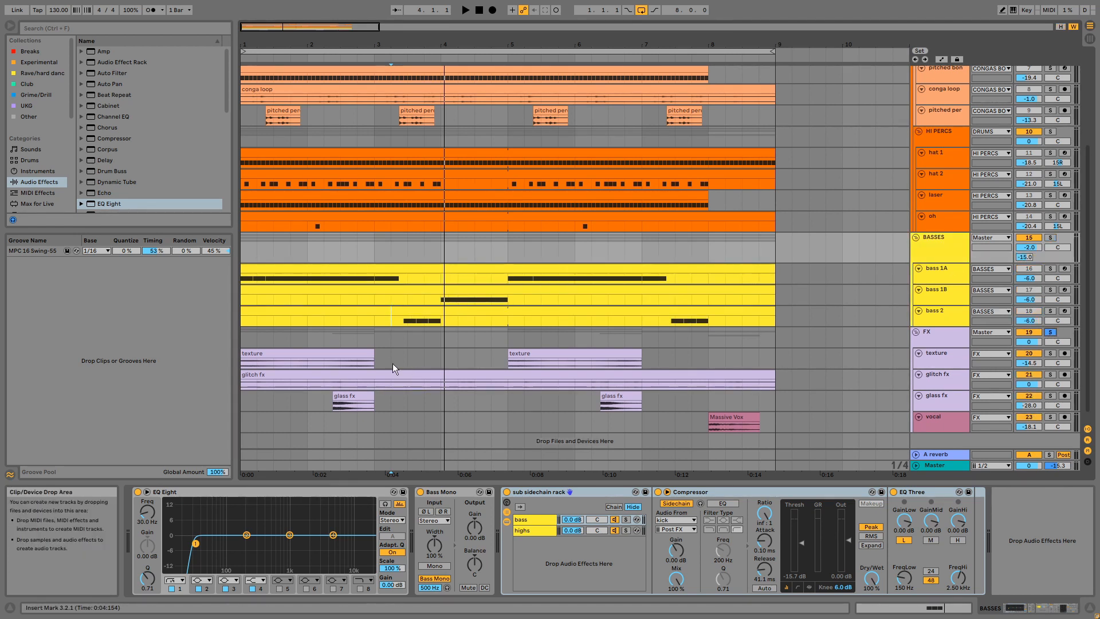
{"action": "left_click", "coordinate": [346, 354]}
{"action": "key", "text": "space"}
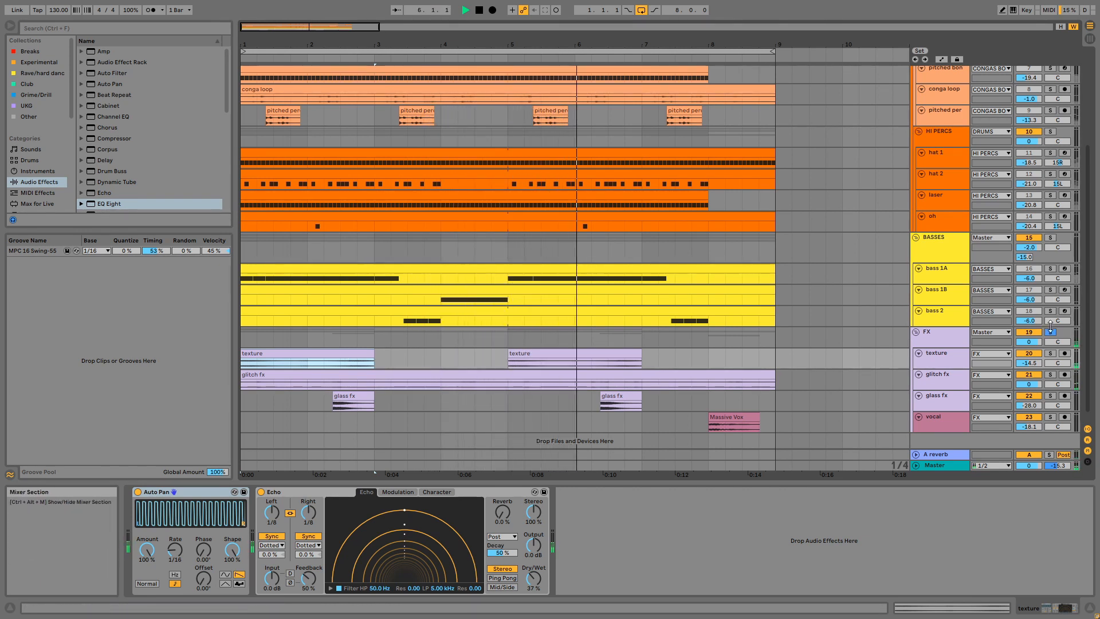
{"action": "left_click", "coordinate": [708, 339]}
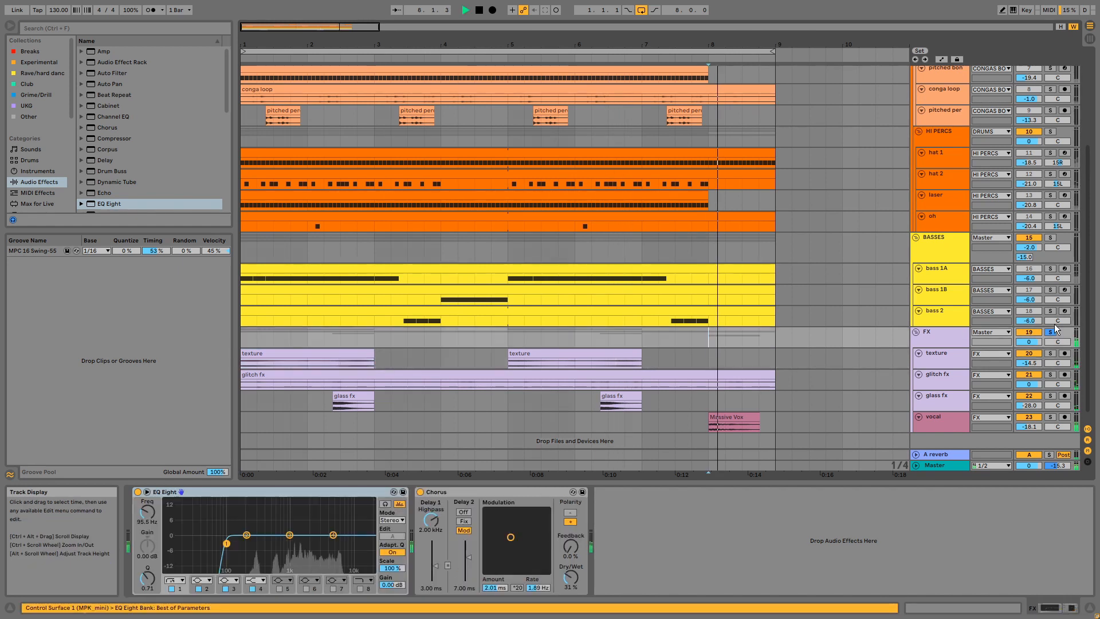
{"action": "left_click", "coordinate": [1050, 332]}
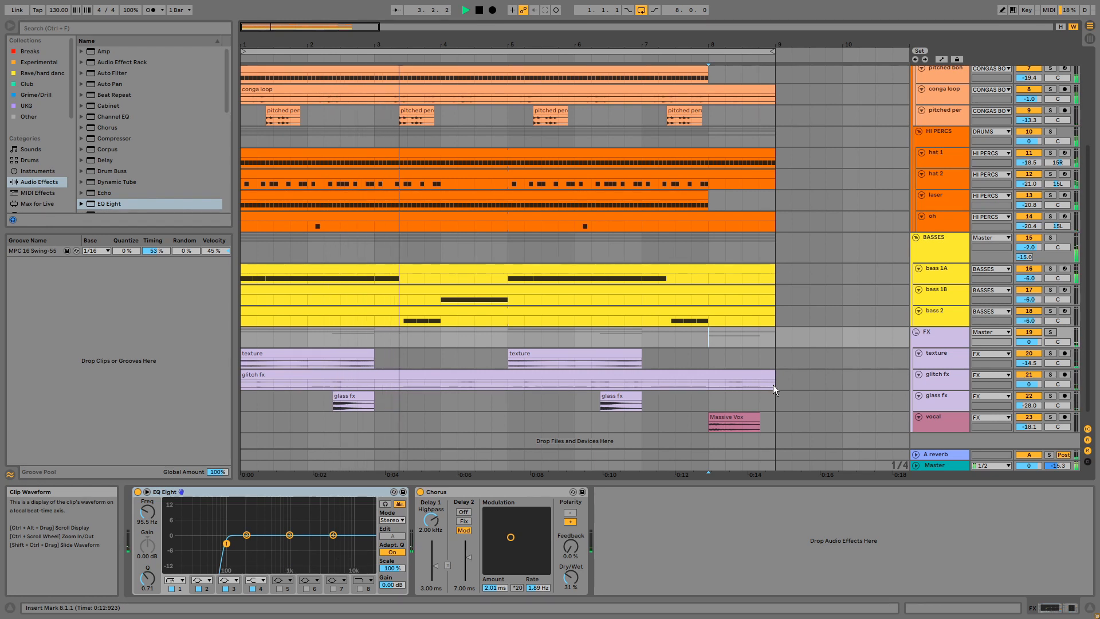
Step: Examine the texture track's Auto Pan and Echo, and play its first clip soloed
{"action": "left_click", "coordinate": [929, 359]}
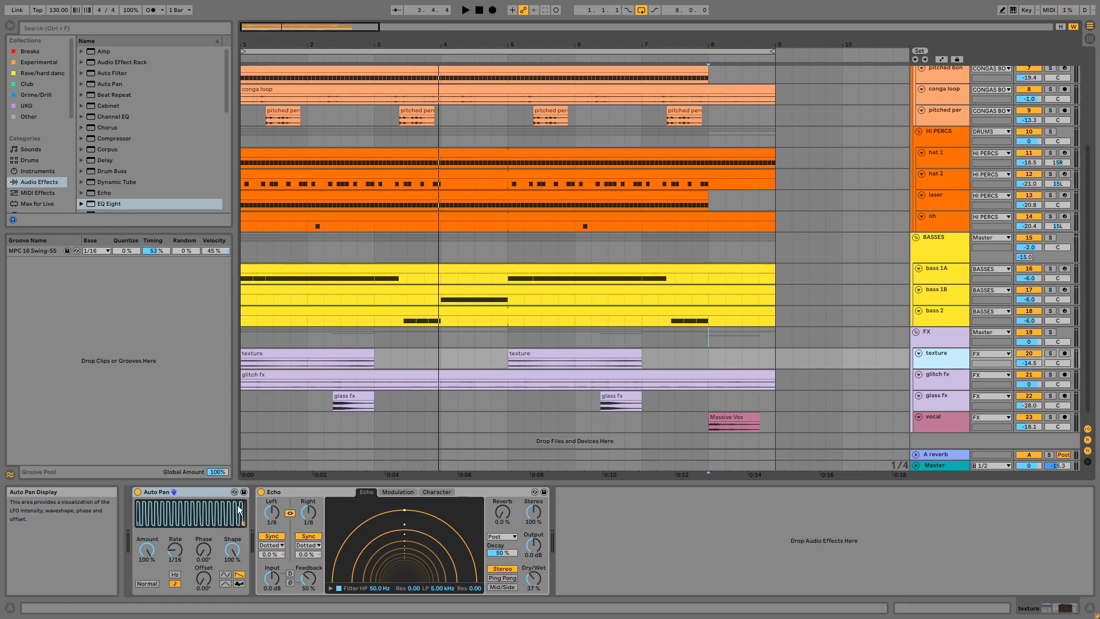
{"action": "left_click", "coordinate": [274, 494]}
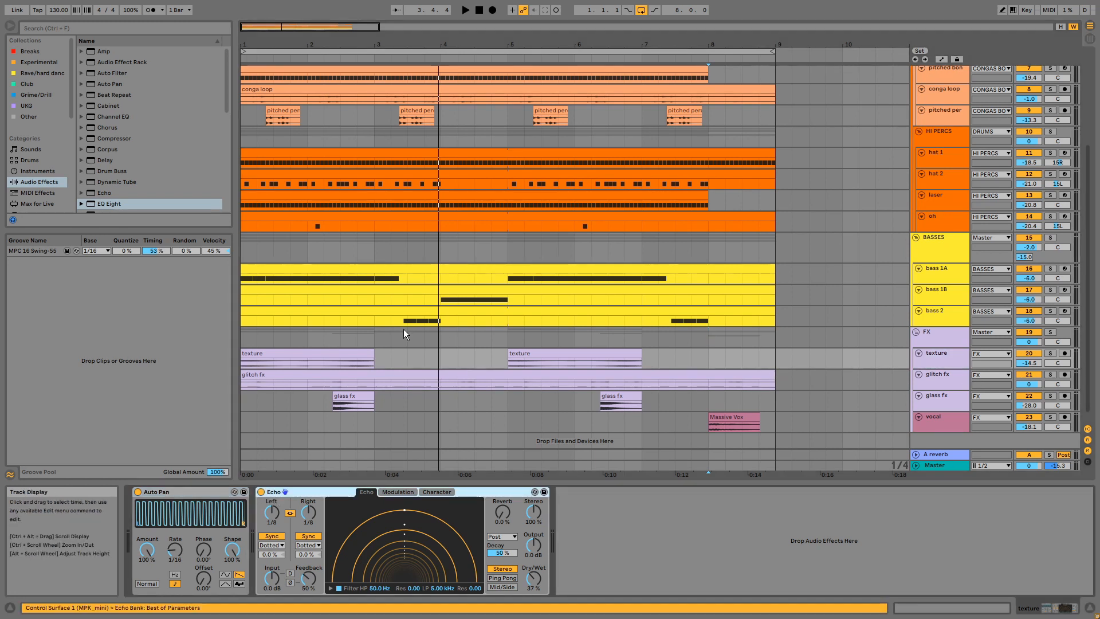
{"action": "left_click", "coordinate": [1051, 354]}
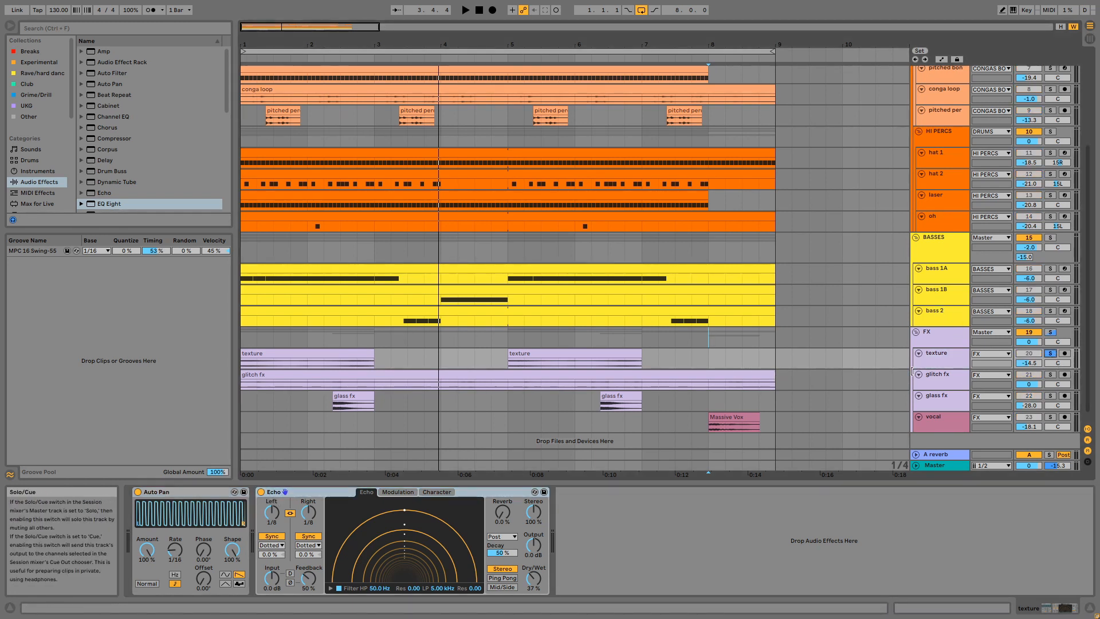
{"action": "left_click", "coordinate": [311, 354]}
{"action": "key", "text": "space"}
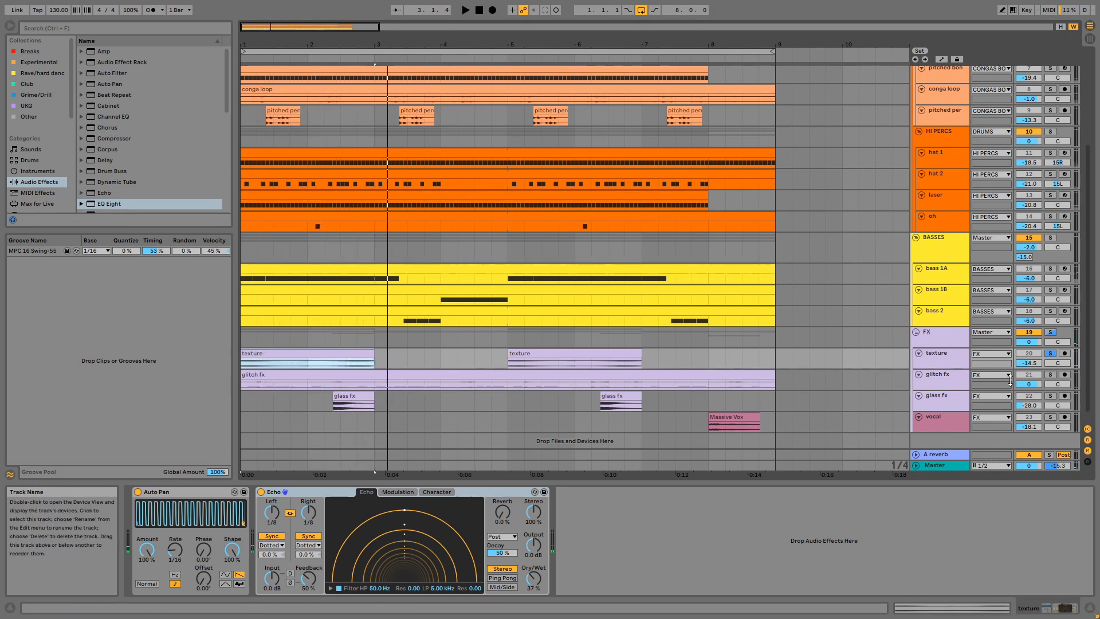
Step: Solo glitch fx and view its Utility, and solo glass fx and play its first clip
{"action": "left_click", "coordinate": [1049, 374]}
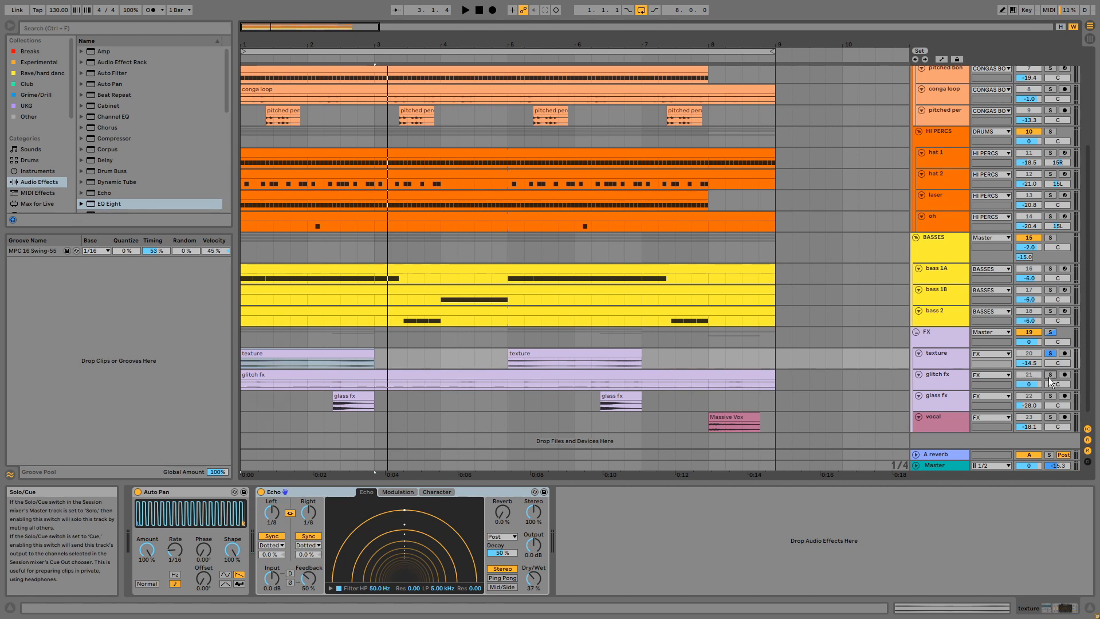
{"action": "left_click", "coordinate": [507, 381]}
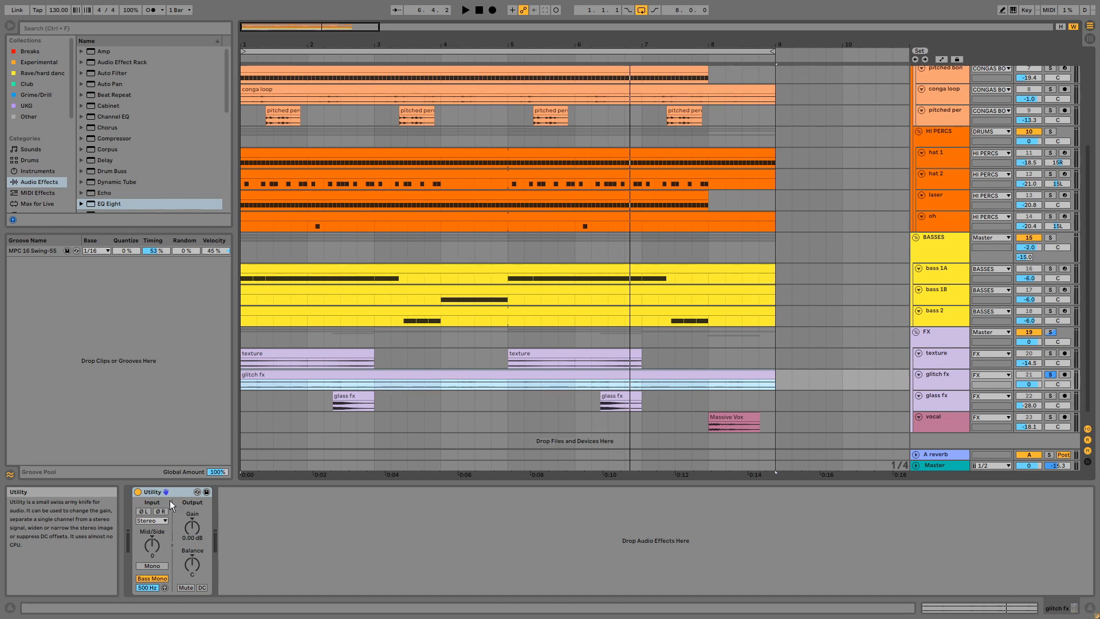
{"action": "left_click", "coordinate": [1051, 397]}
{"action": "left_click", "coordinate": [355, 395]}
{"action": "key", "text": "space"}
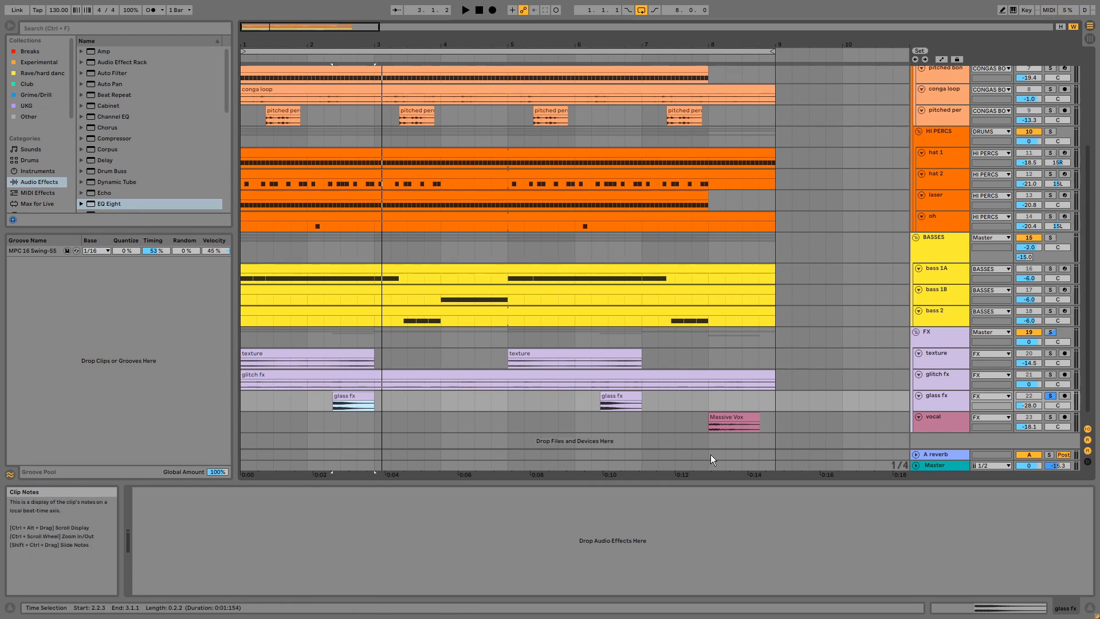
Step: Solo the vocal track and play its Massive Vox clip at bar 8
{"action": "left_click", "coordinate": [1050, 417]}
{"action": "left_click", "coordinate": [741, 418]}
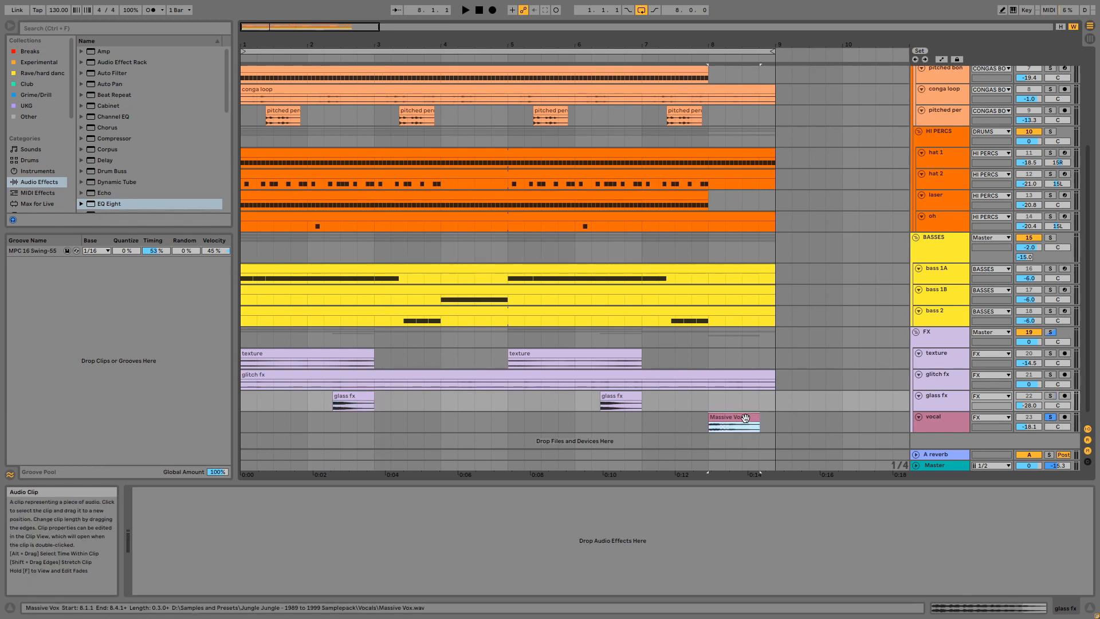
{"action": "key", "text": "space"}
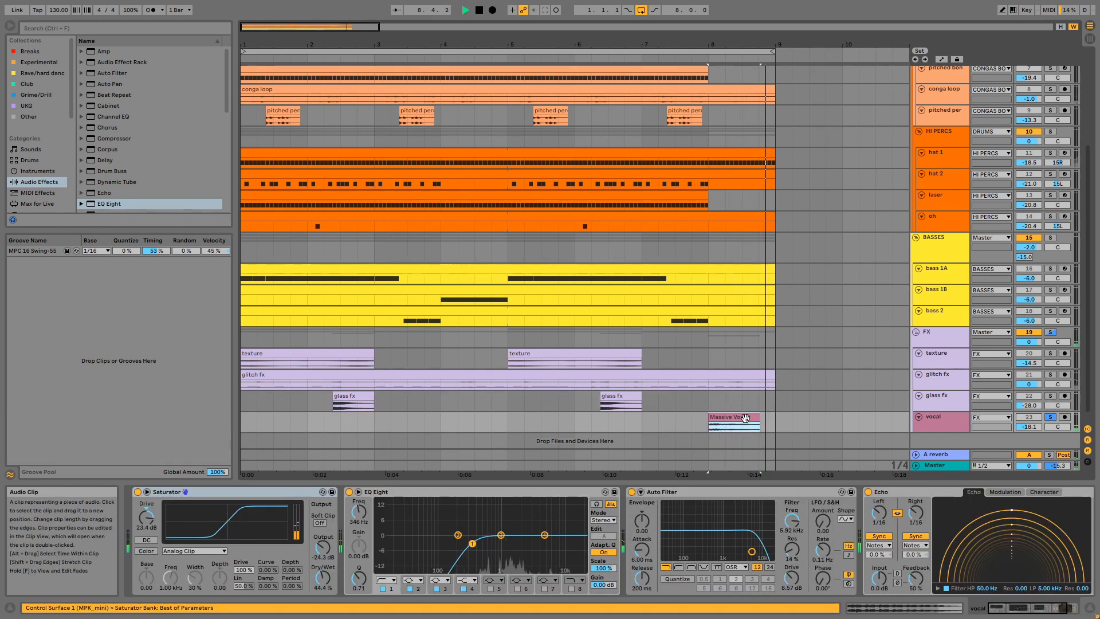
{"action": "key", "text": "space"}
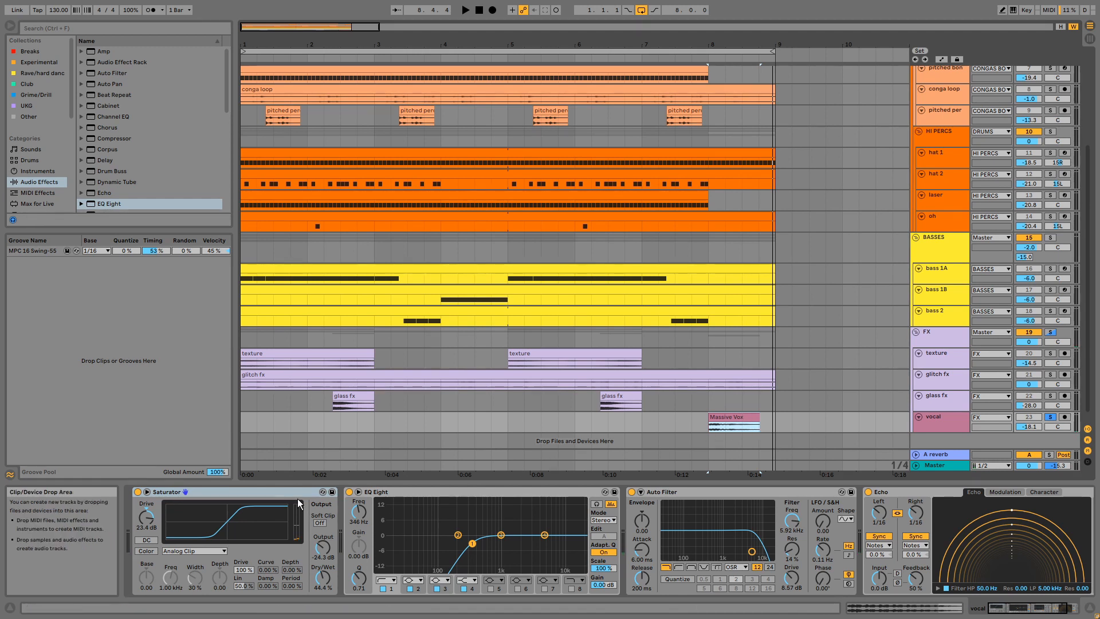
Step: Examine the EQ Eight, Auto Filter and Echo on the vocal track
{"action": "left_click", "coordinate": [449, 491]}
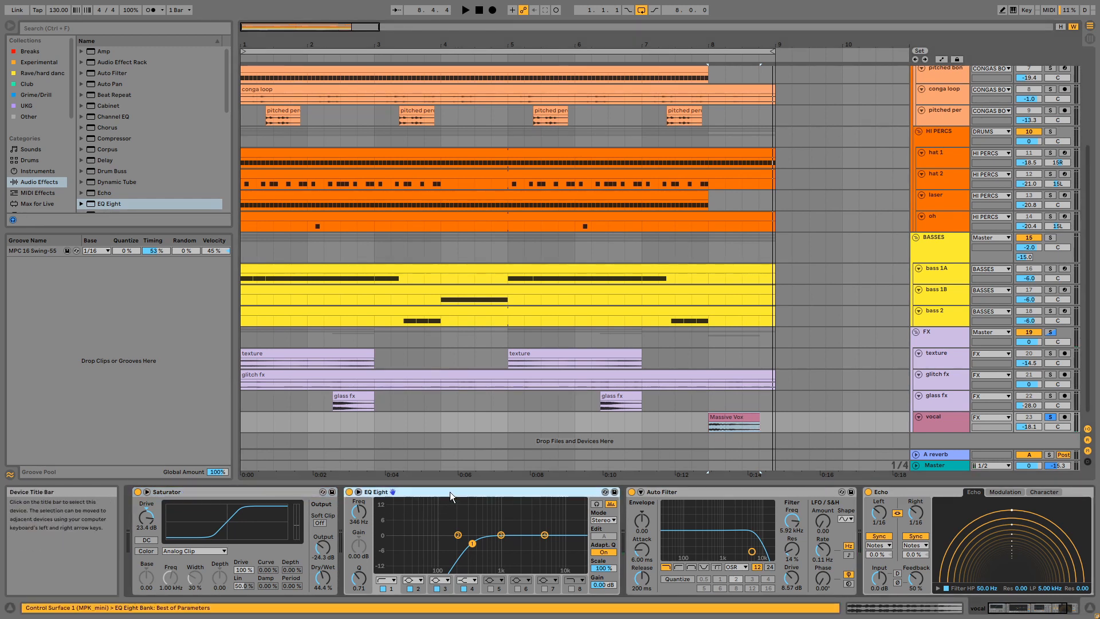
{"action": "left_click", "coordinate": [682, 490]}
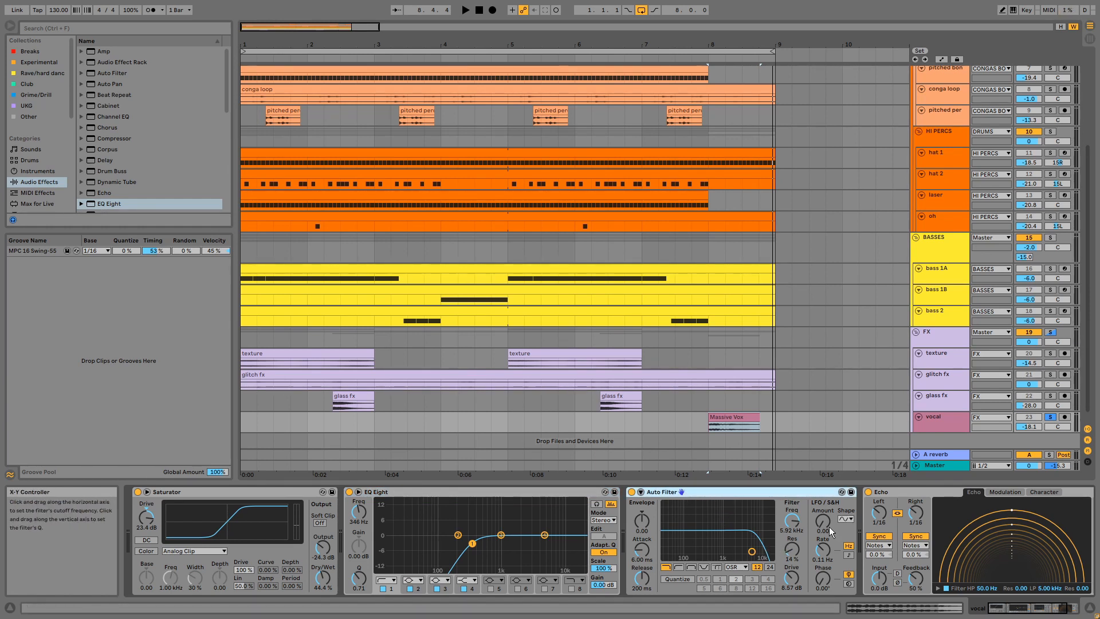
{"action": "left_click", "coordinate": [892, 491]}
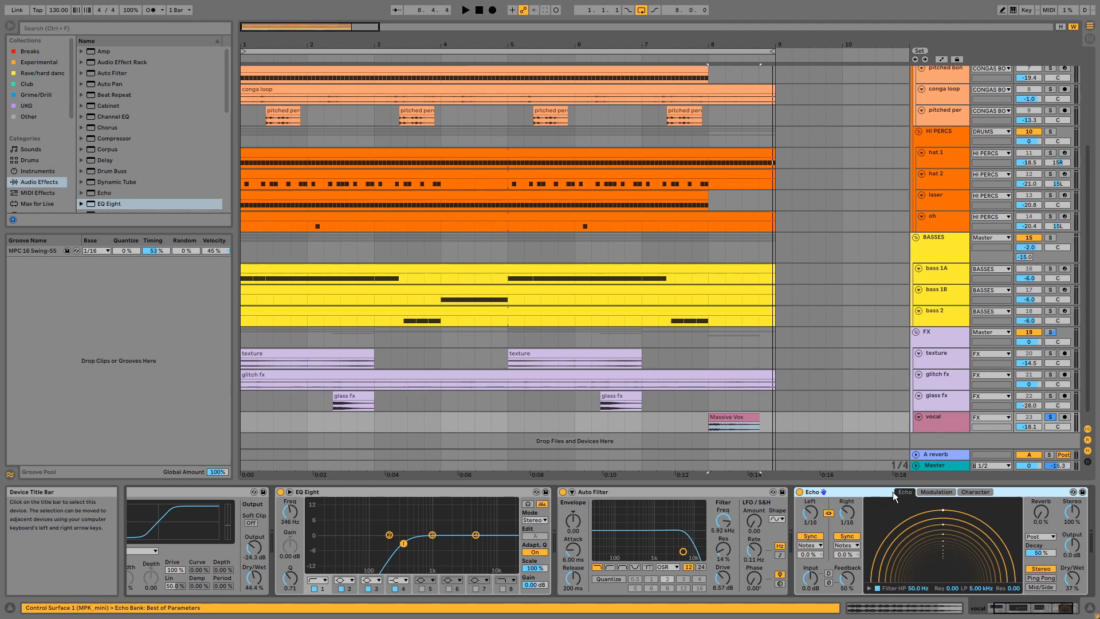
Step: Examine the FX group's EQ Eight and Chorus, and enlarge the group track to reveal its reverb send
{"action": "left_click", "coordinate": [940, 341]}
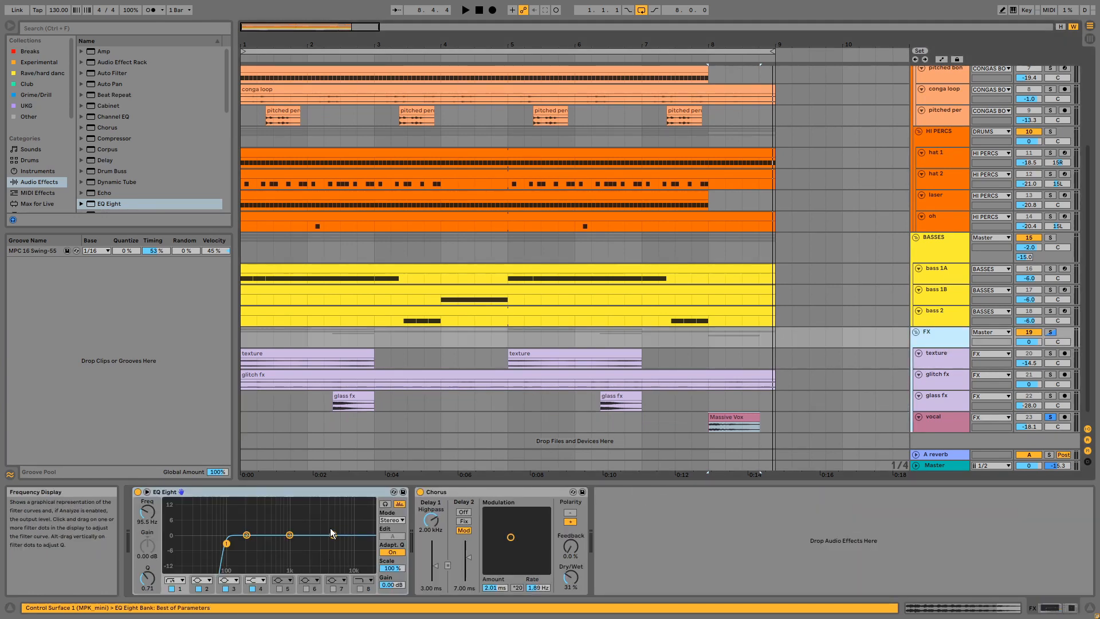
{"action": "left_click", "coordinate": [327, 504]}
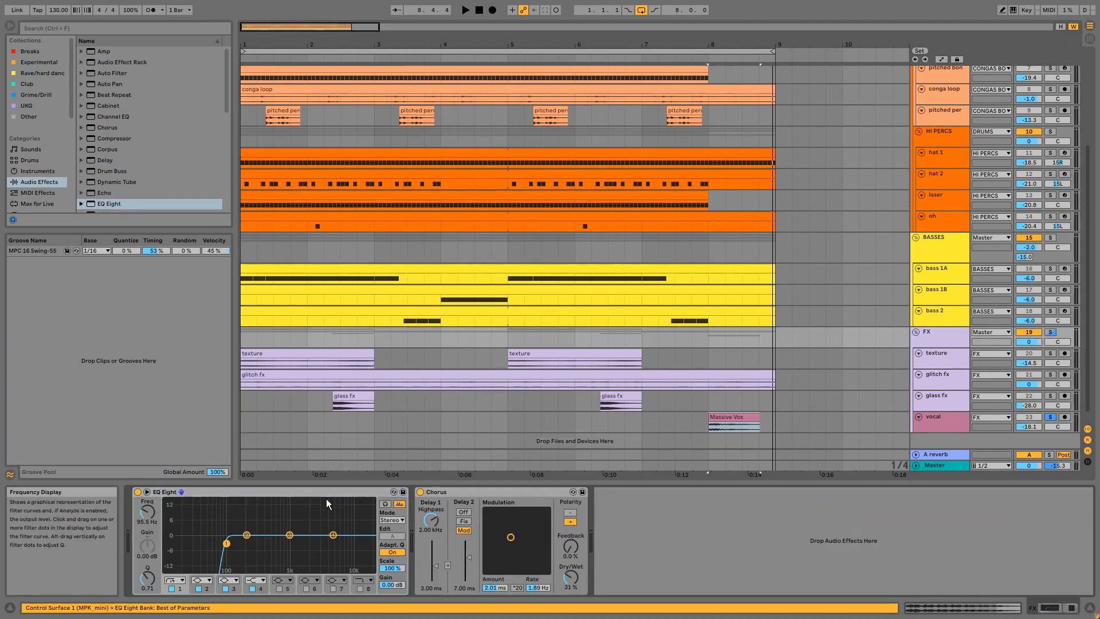
{"action": "left_click", "coordinate": [483, 491]}
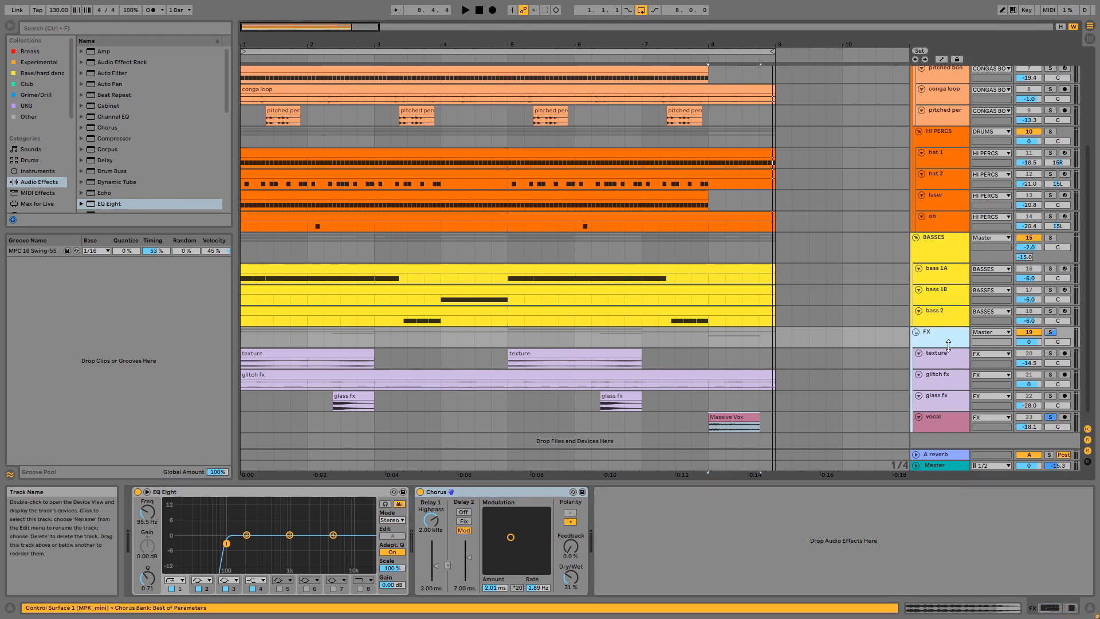
{"action": "left_click_drag", "start_coordinate": [947, 347], "coordinate": [948, 357]}
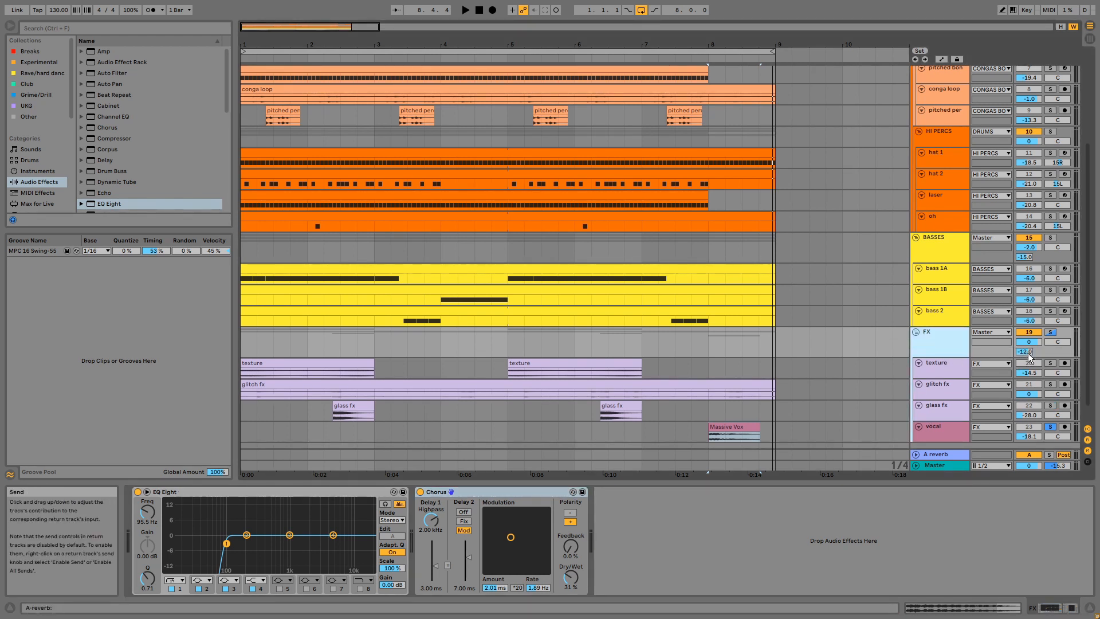